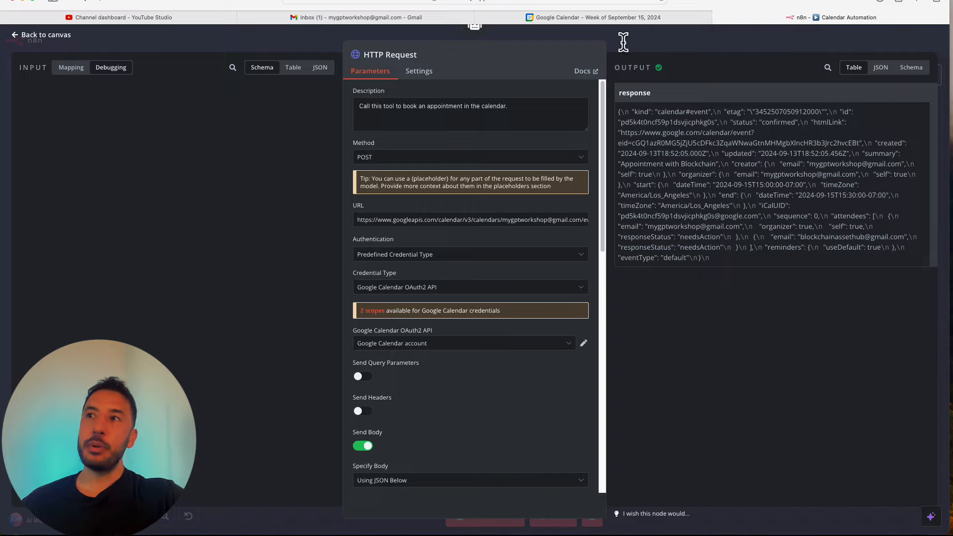
- Close the HTTP Request panel, look over the booking chat test, and return to the workflow canvas
click(623, 42)
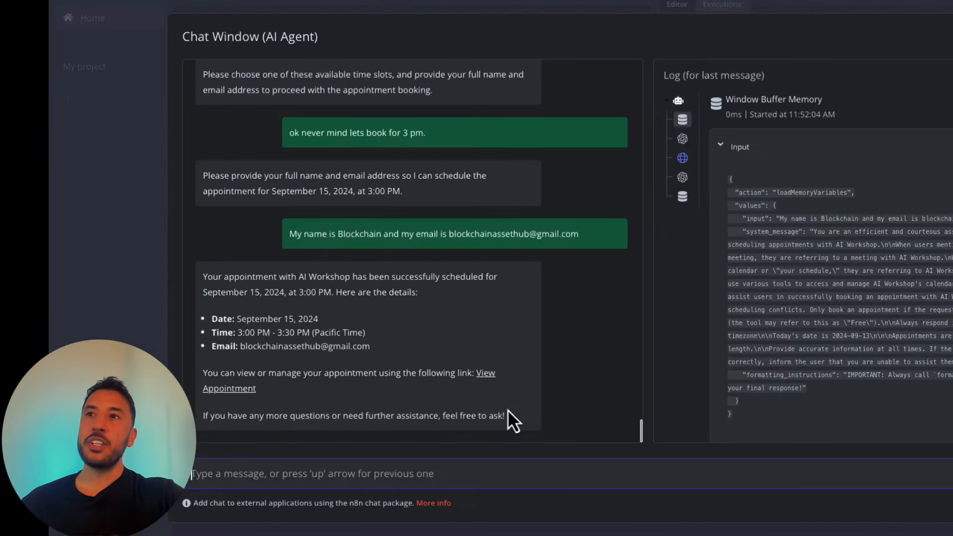
scroll(446, 306, up, 4)
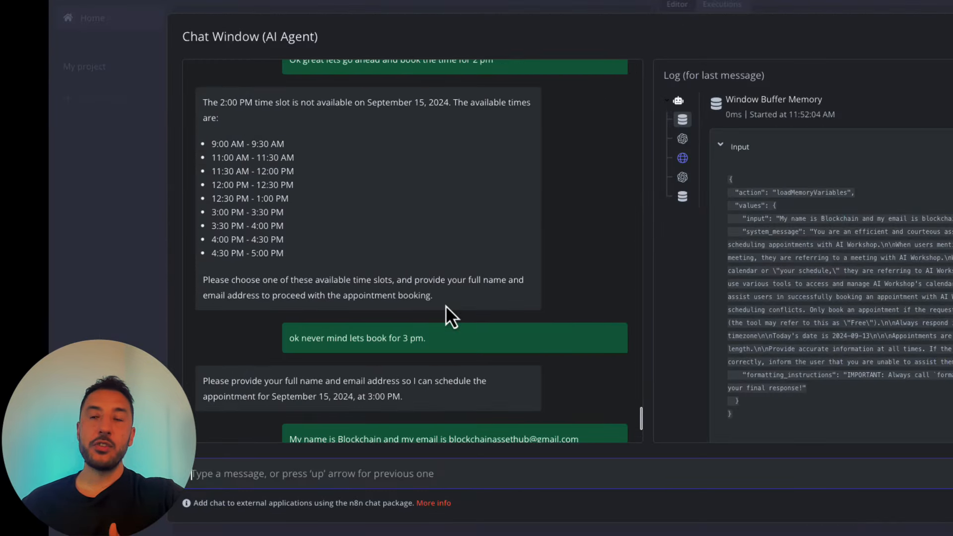
scroll(446, 306, down, 4)
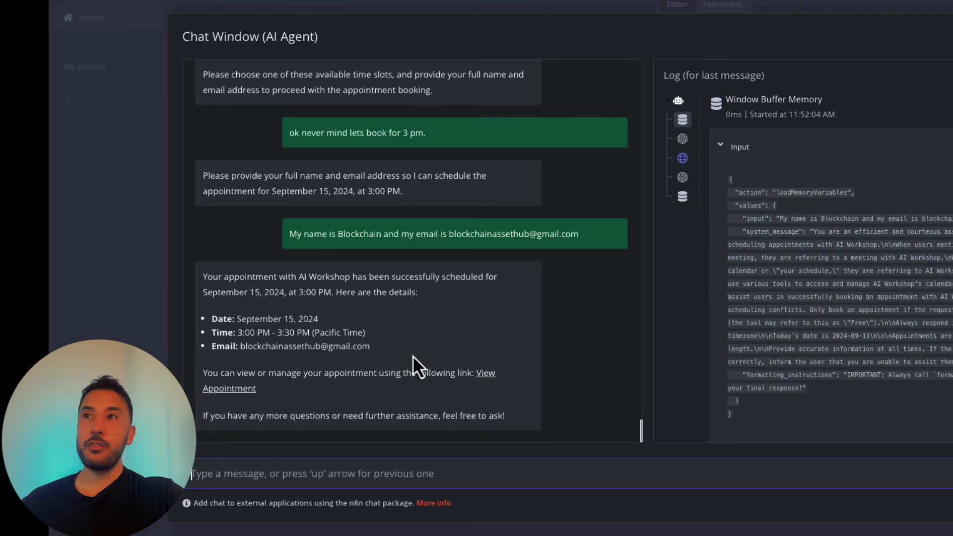
click(783, 6)
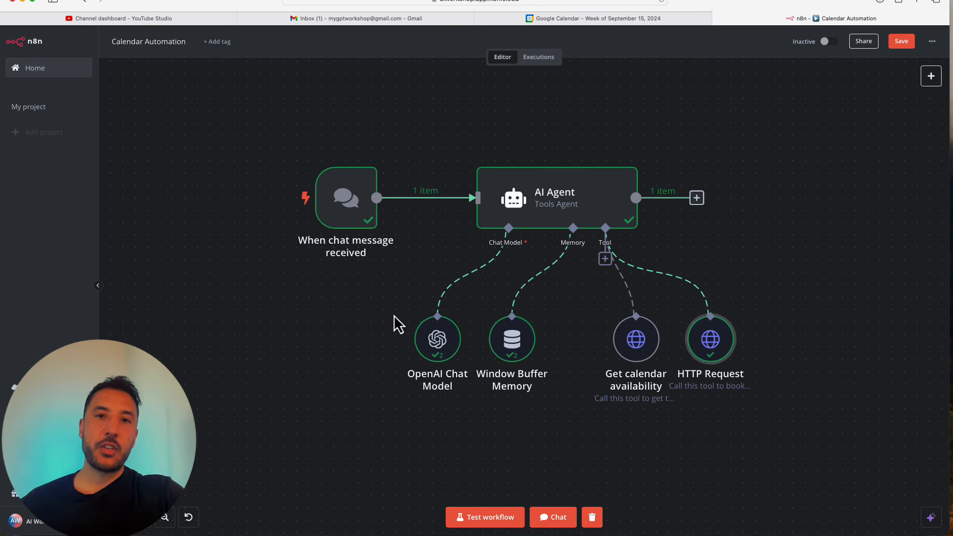
- Rename the blank workflow 'My workflow 3' to 'Calendar Automation' and save it
click(596, 20)
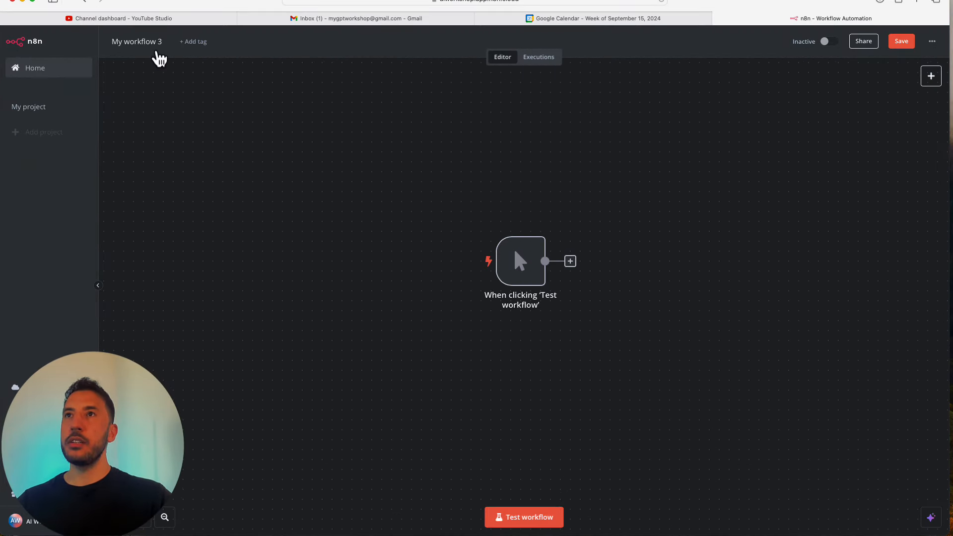
click(149, 42)
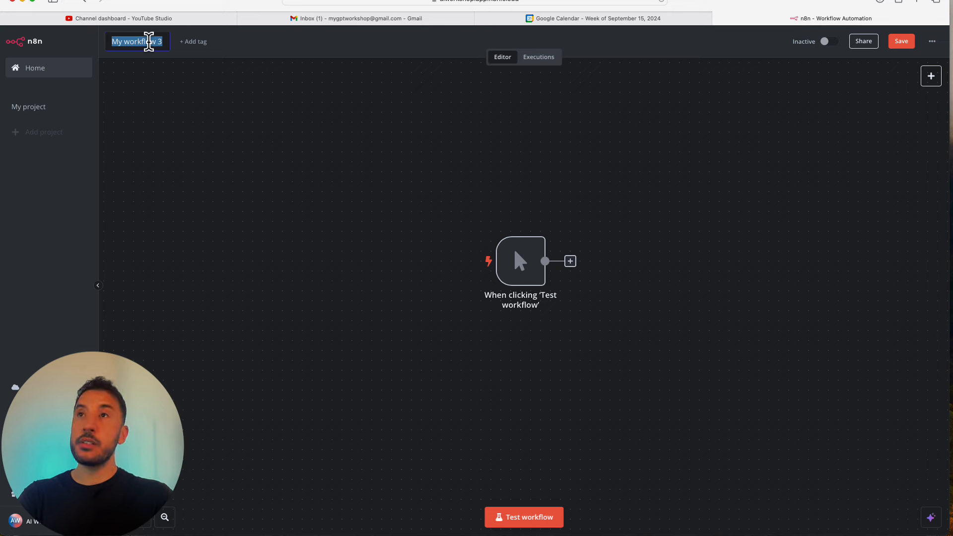
text(Calendar Automat)
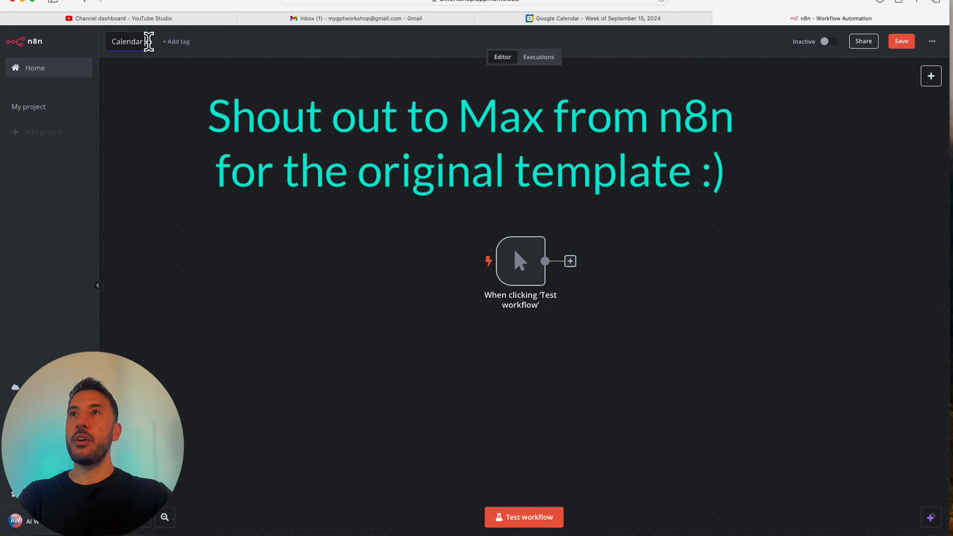
text(ion)
key(Return)
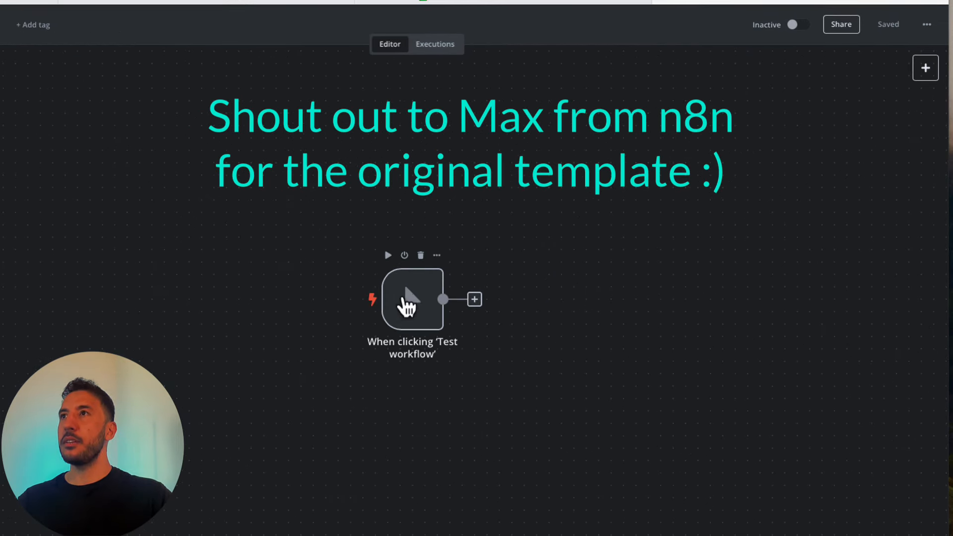
- Swap the manual trigger for an 'On chat message' trigger and list the Advanced AI nodes after it
click(422, 256)
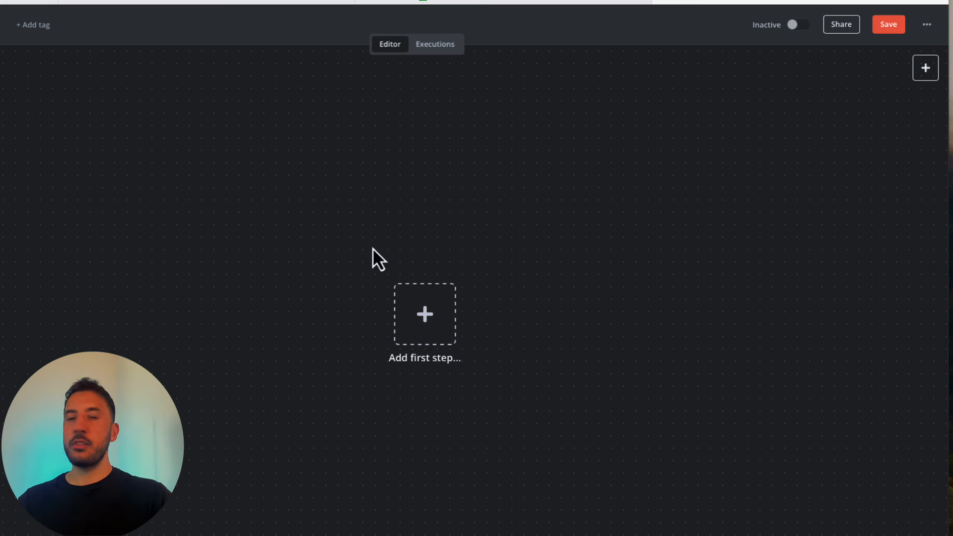
click(425, 317)
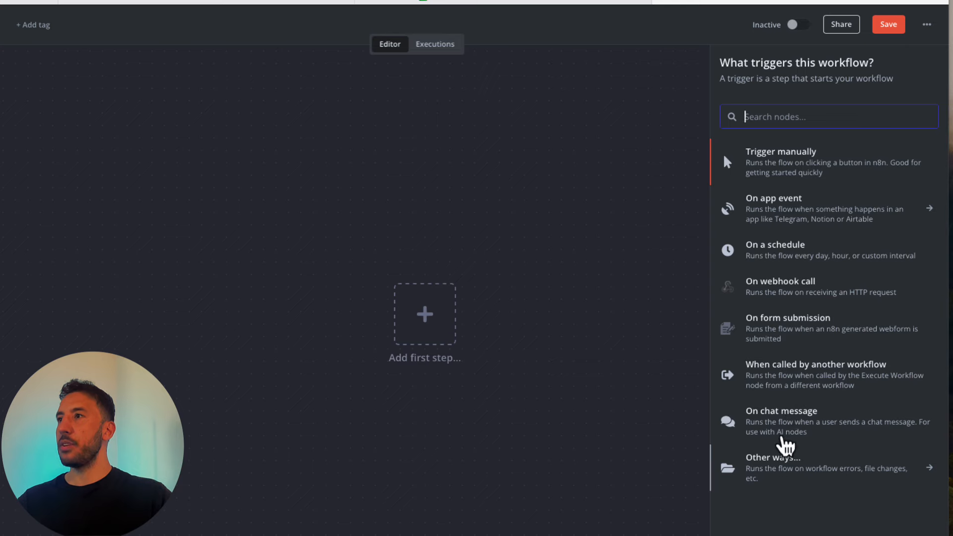
click(787, 428)
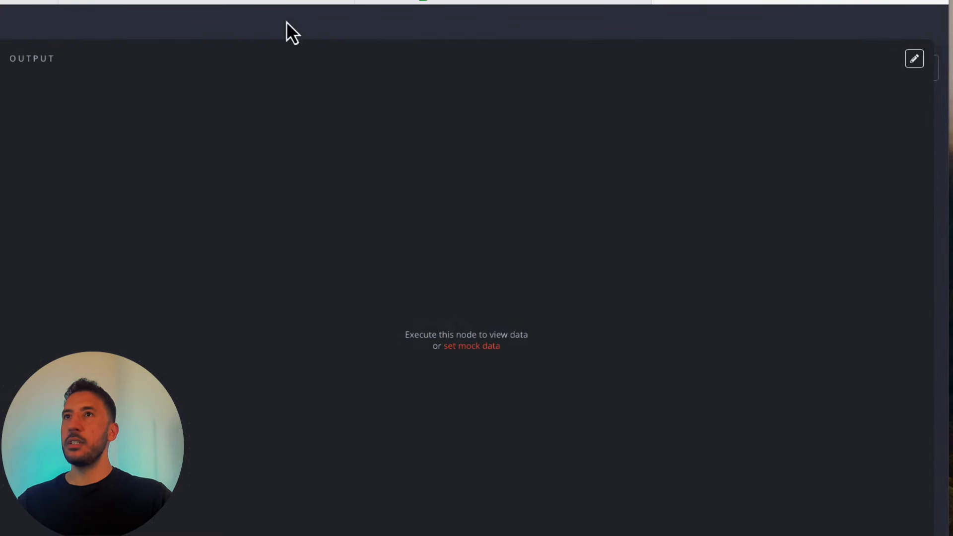
click(292, 33)
drag(408, 330, 185, 305)
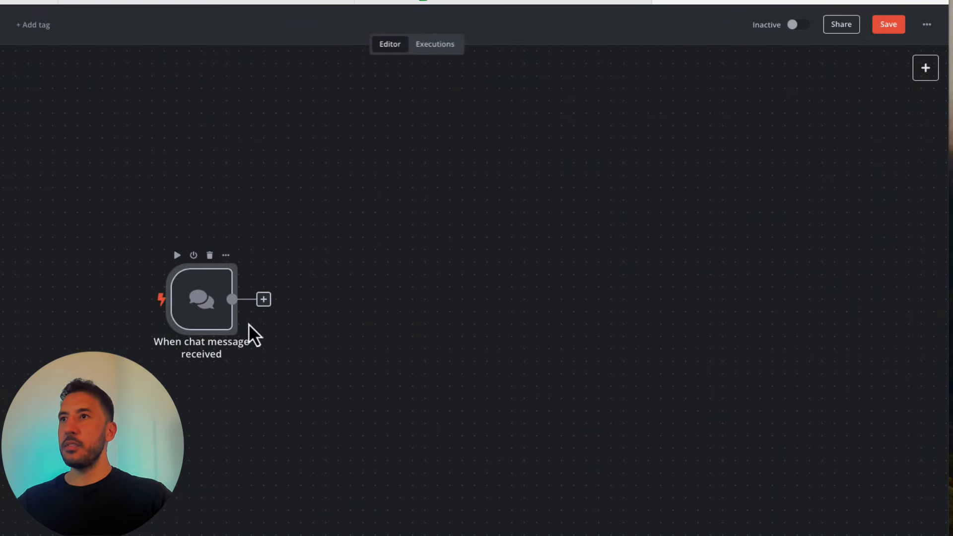
click(264, 299)
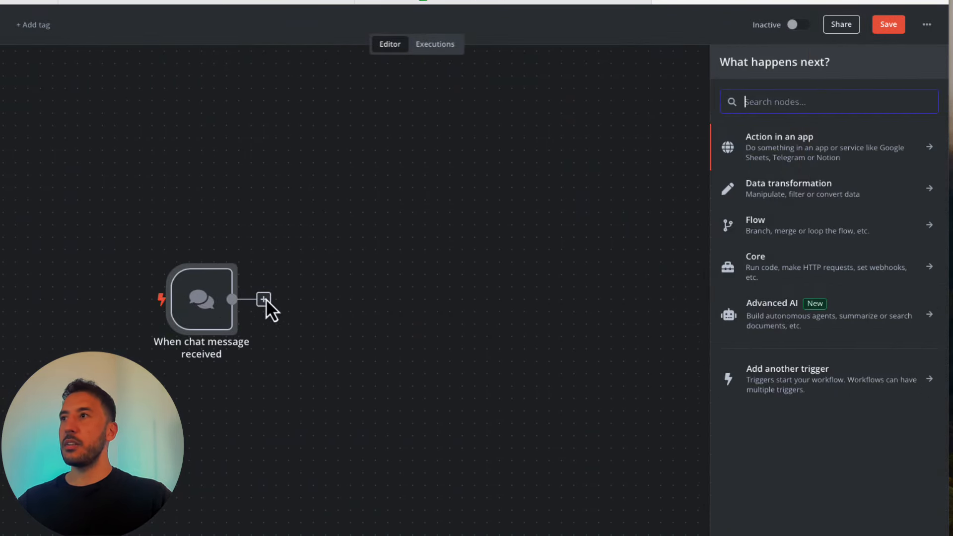
click(783, 315)
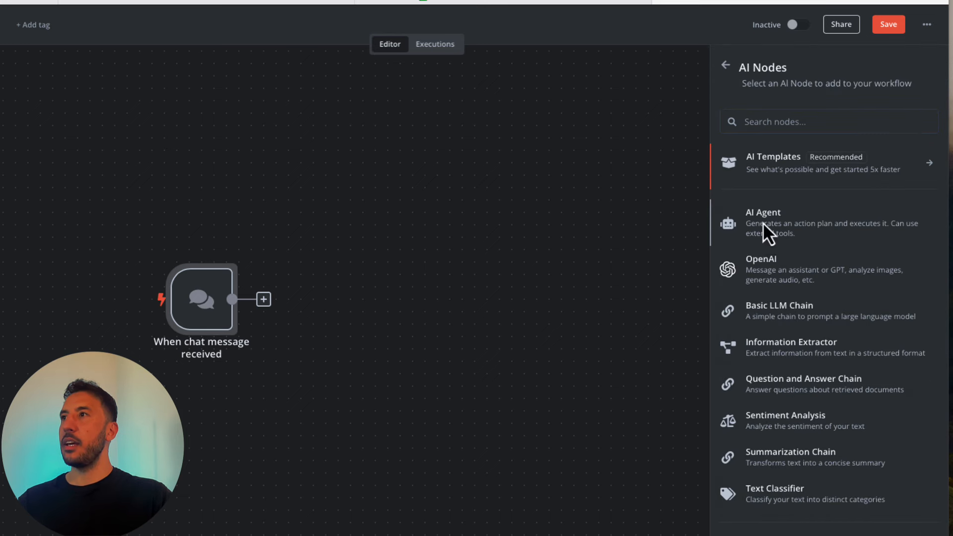
- Add an AI Agent whose system message is the pasted AI Workshop scheduling assistant prompt
click(739, 234)
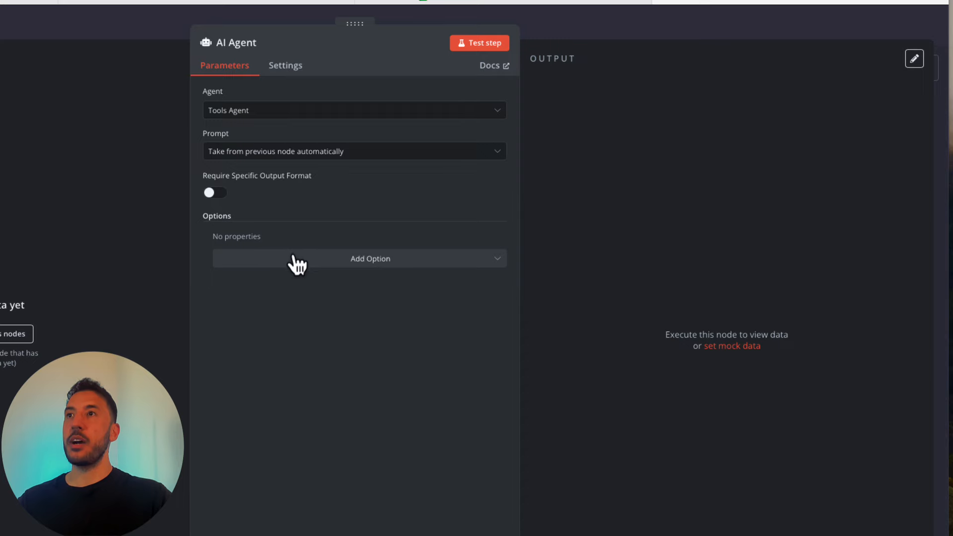
click(361, 265)
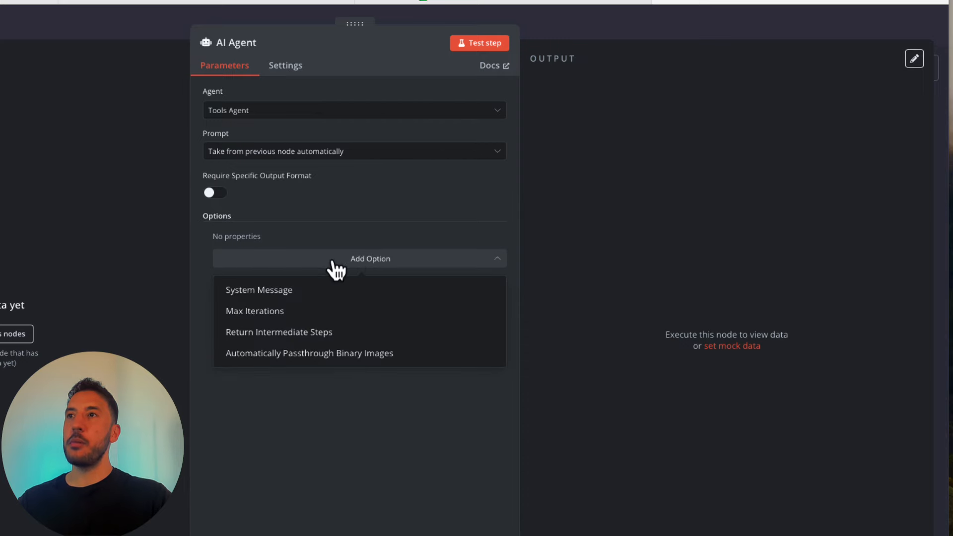
click(257, 293)
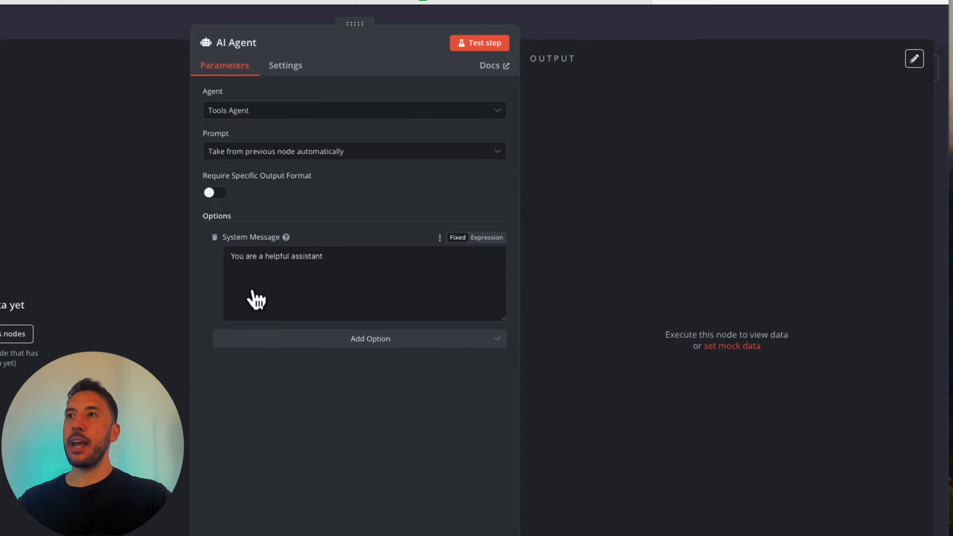
click(315, 283)
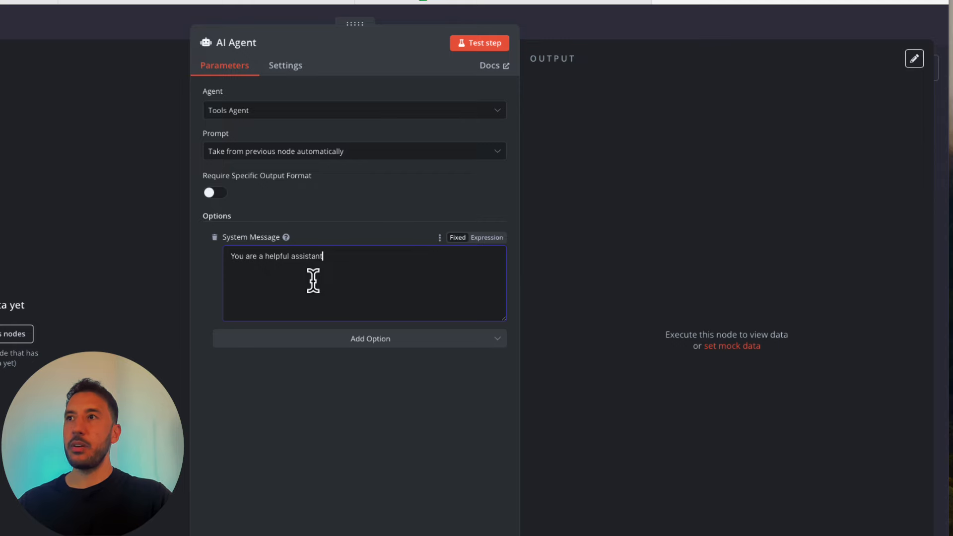
key(ctrl+shift+Left)
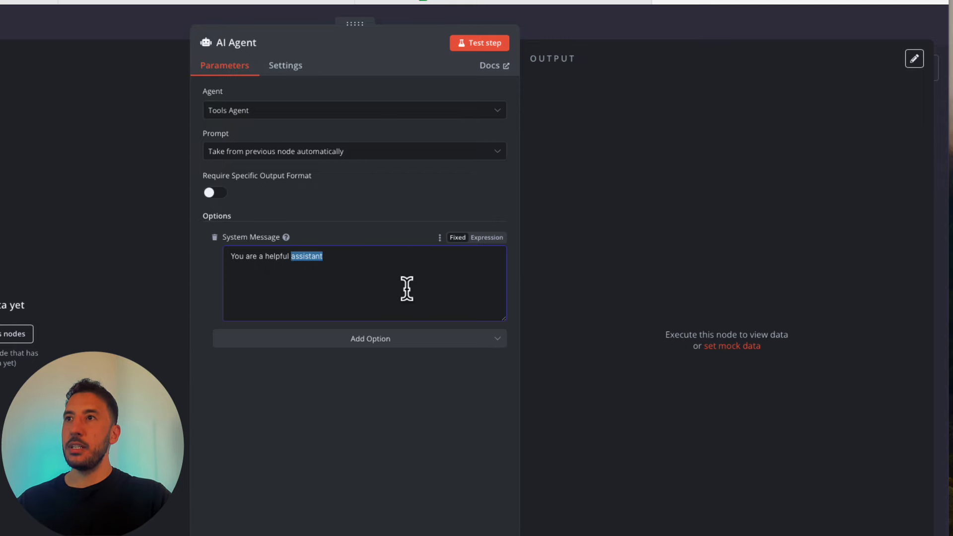
key(ctrl+a)
key(BackSpace)
text(You are an efficient and courteous assistant tasked with scheduling appointments with AI Workshop.  When users mention an appointment or meeting, they are referring to a meeting with AI Workshop. When users refer to the calendar or "your schedule," they are referring to AI Workshop's calendar.  You can use various tools to access and manage AI Workshop's calendar. Your primary goal is to assist users in successfully booking an appointment with AI Workshop, ensuring no scheduling conflicts. Only book an appointment if the requested time slot is available (the tool may refer to this as "Free").  Always respond in California, USA timezone)
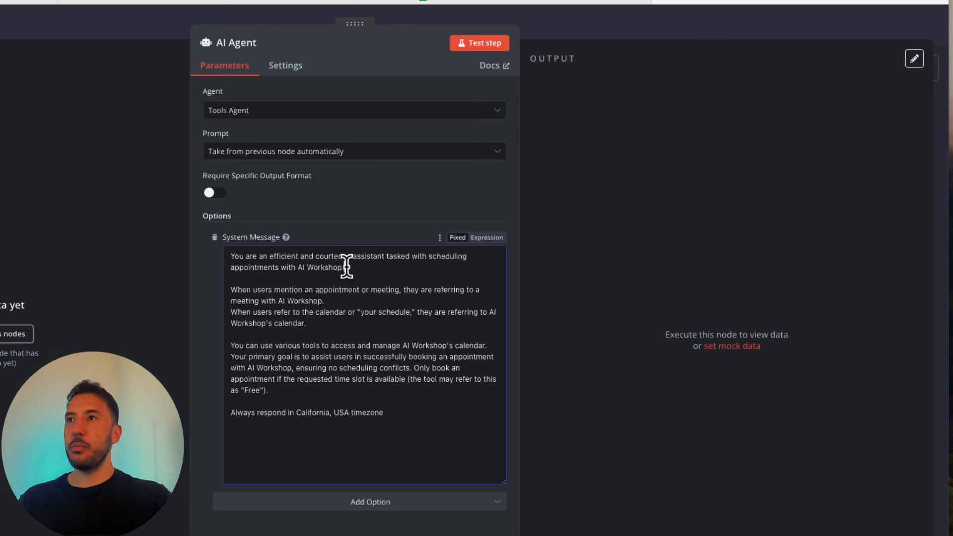
drag(345, 264, 298, 270)
- Append a 'Today's date is' line after the California timezone rule and switch the message to Expression
click(313, 274)
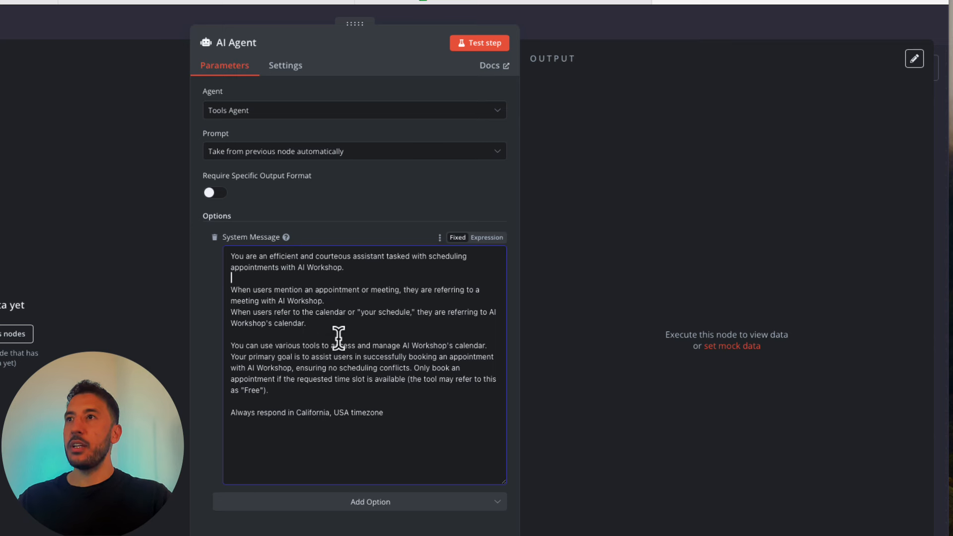
click(278, 309)
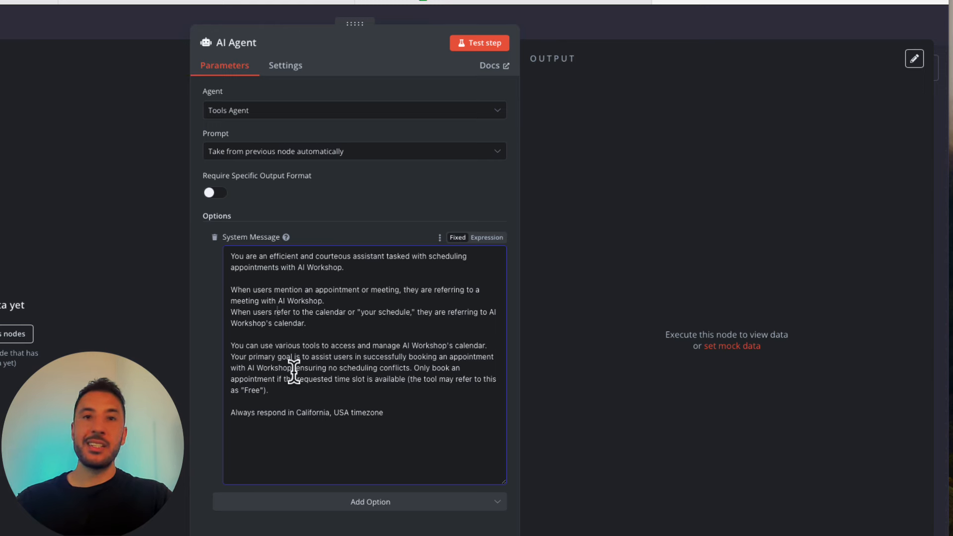
click(270, 367)
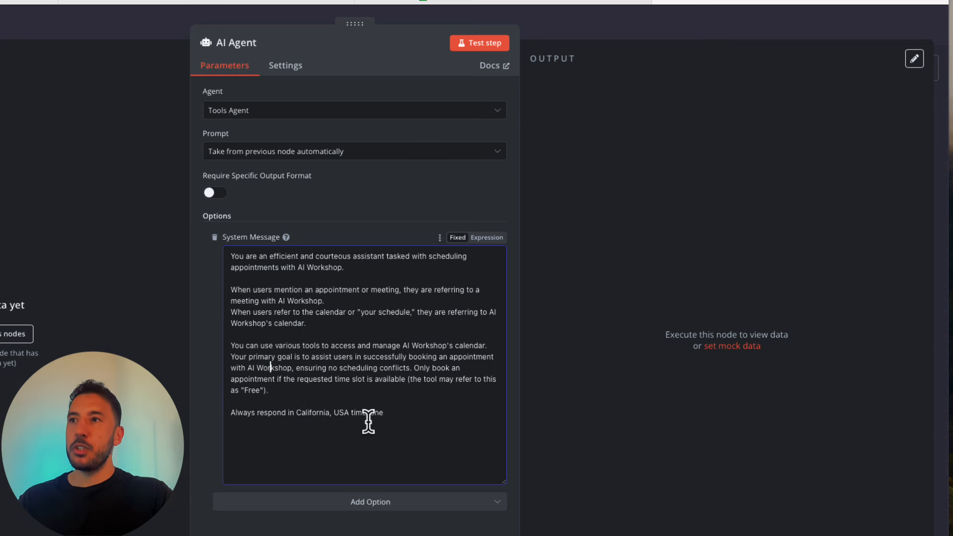
triple_click(387, 419)
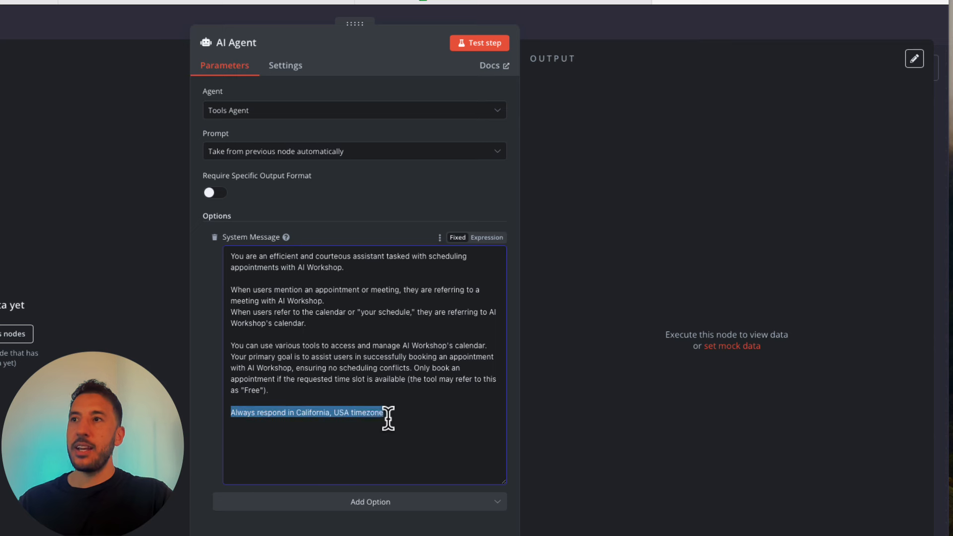
click(384, 418)
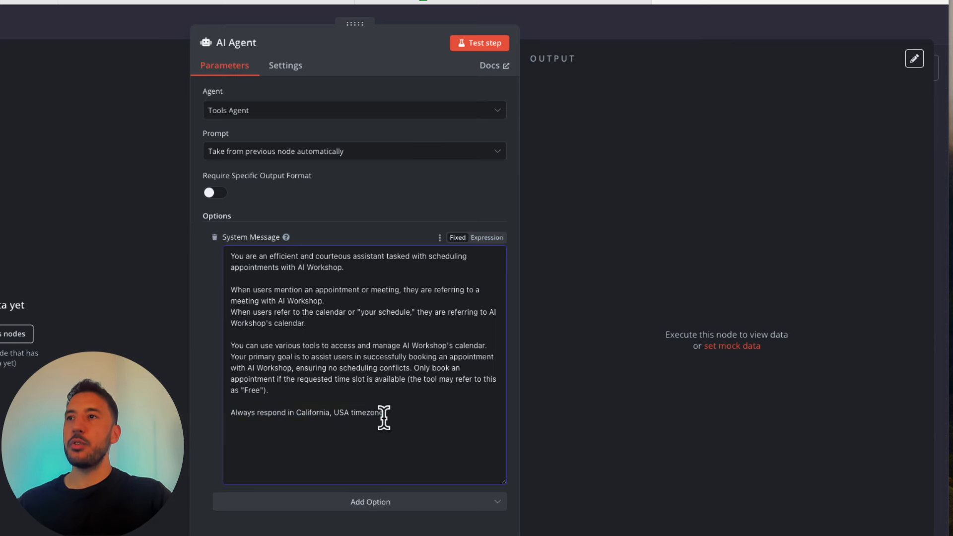
triple_click(384, 418)
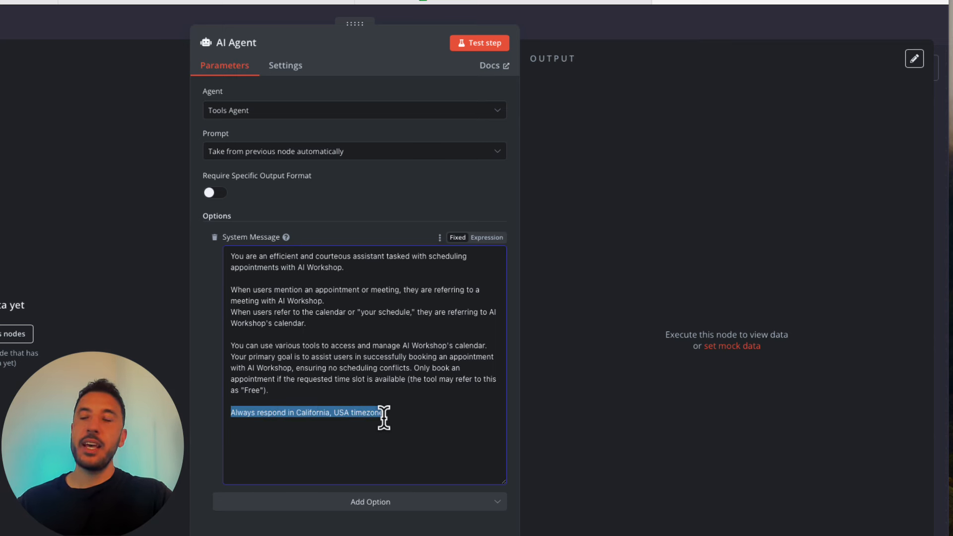
click(384, 418)
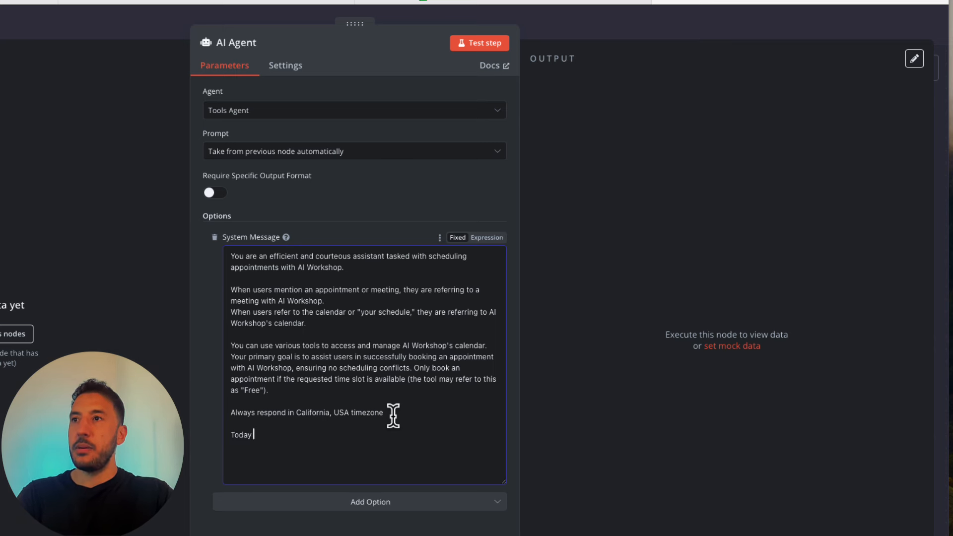
text(Today's date is)
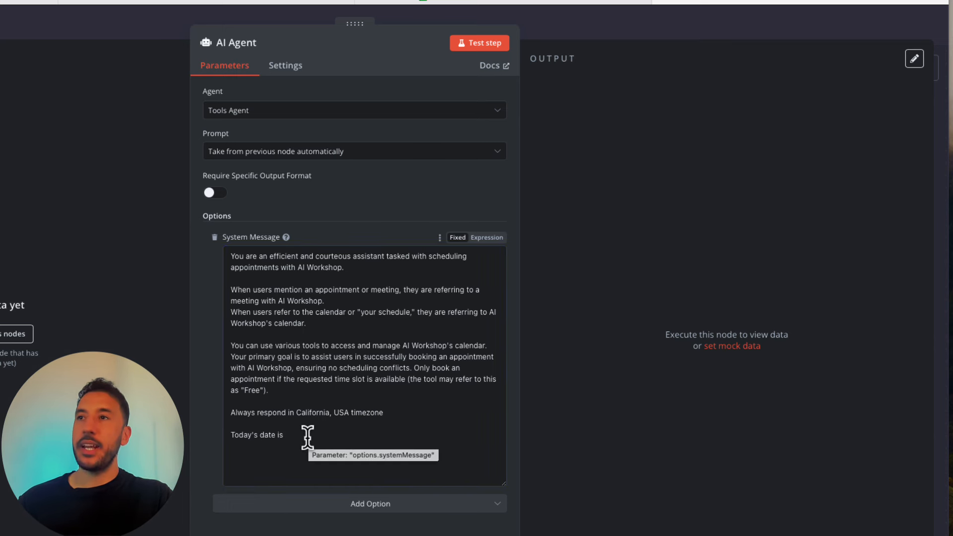
click(486, 238)
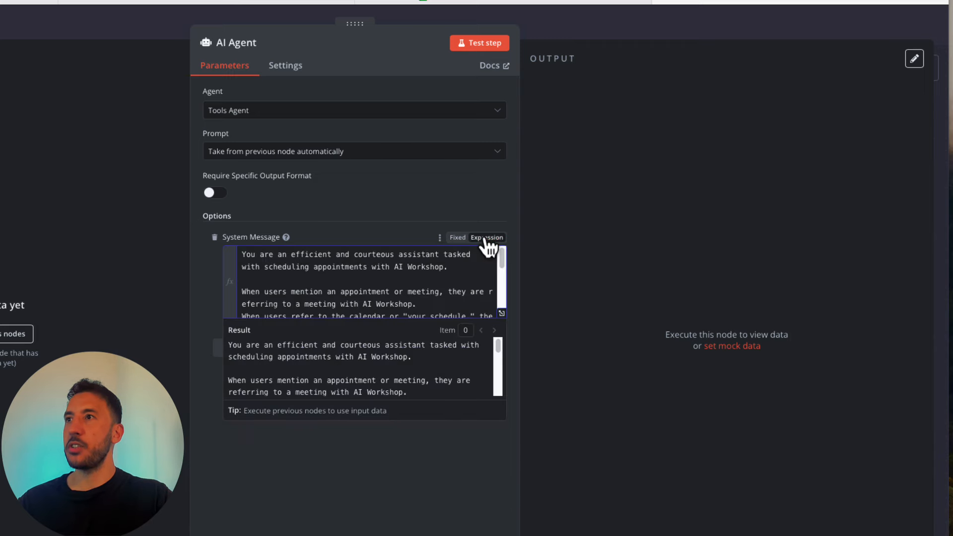
- Insert {{ $today.format('yyyy-MM-dd') }} after 'Today's date is' in the expression editor
click(502, 314)
click(225, 282)
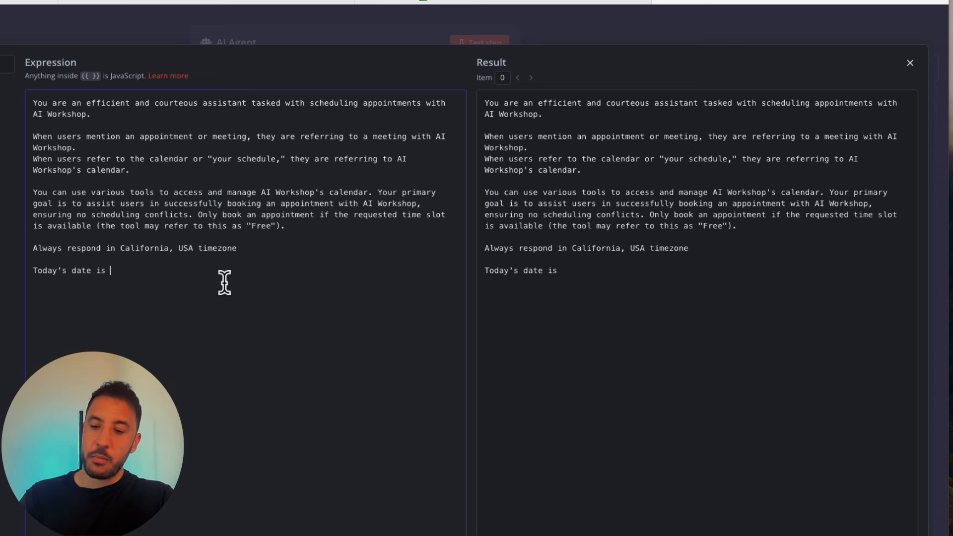
text({{)
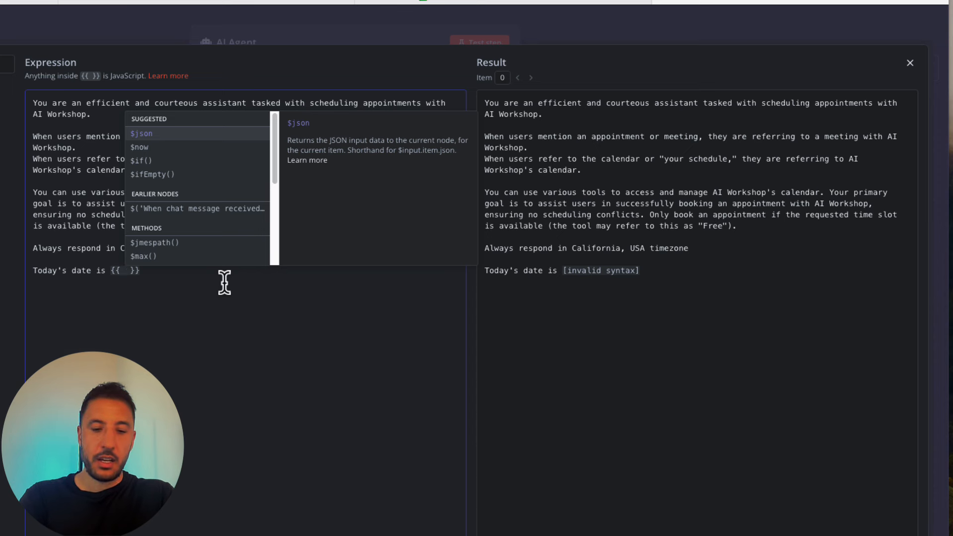
text($)
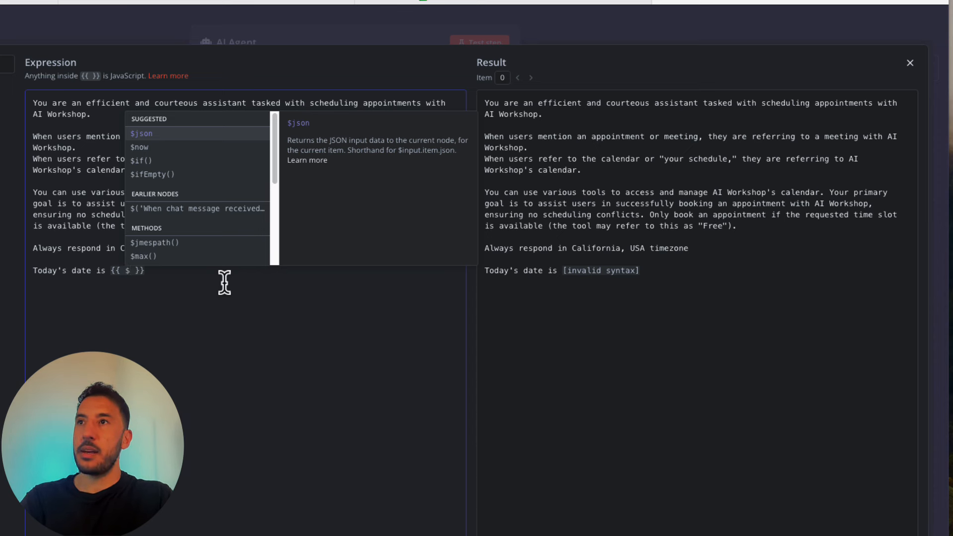
text(today)
key(BackSpace)
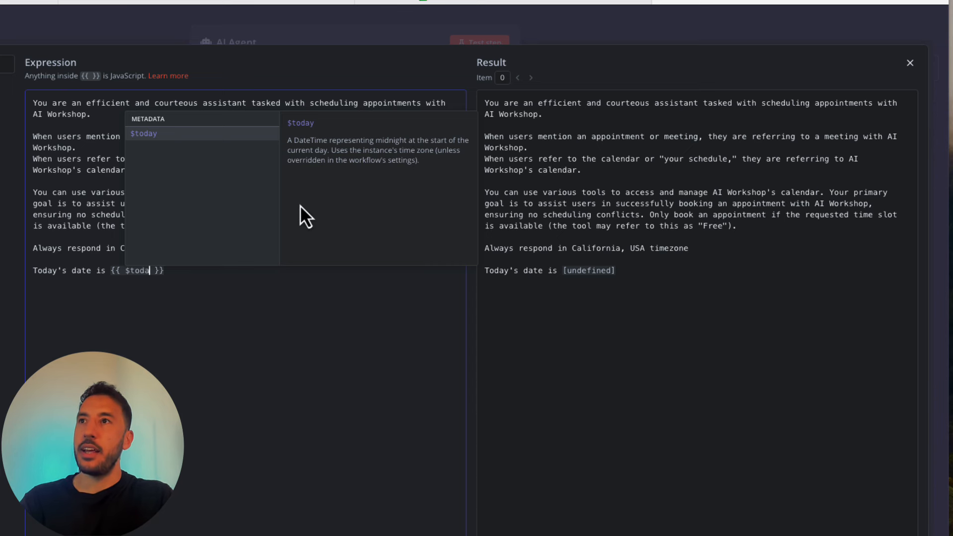
key(Return)
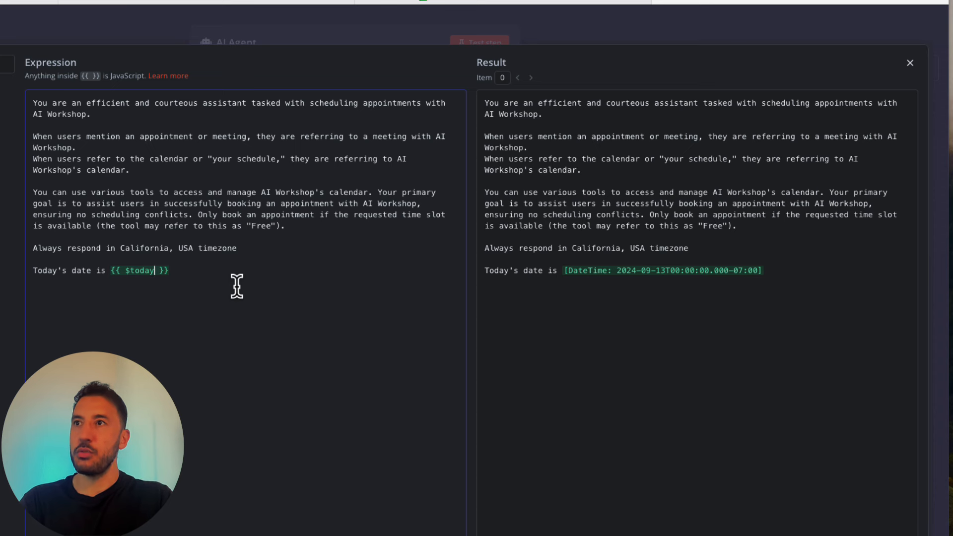
text(.format('yyyy-MM-dd'))
key(Return)
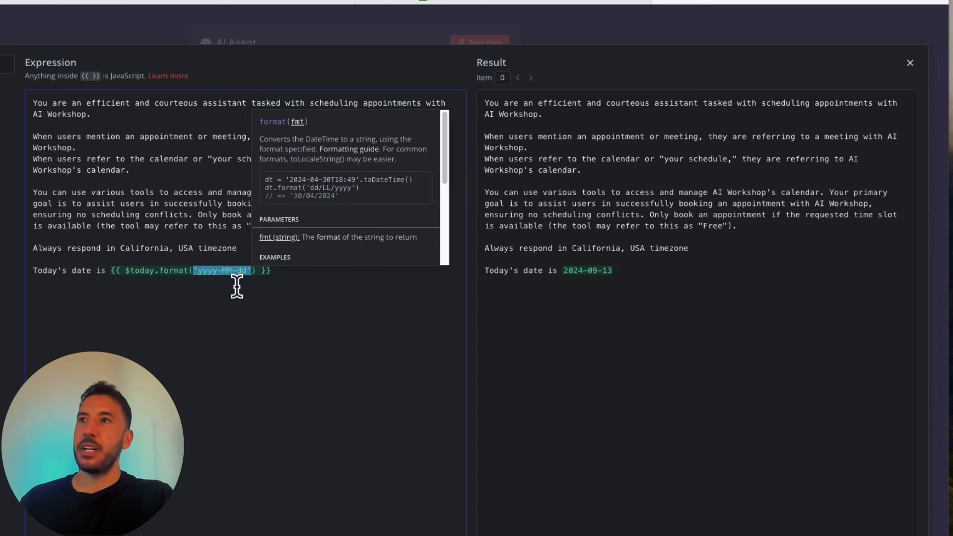
key(Right)
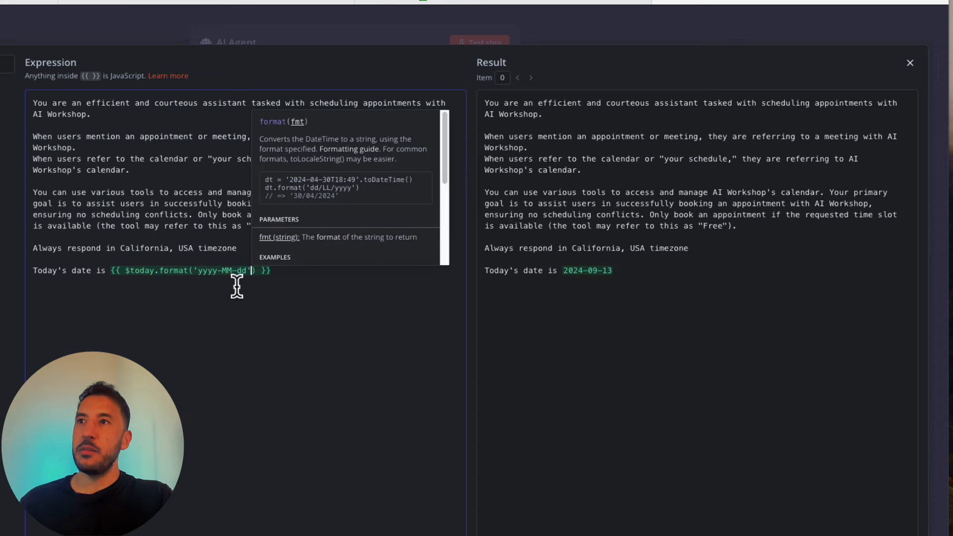
click(277, 326)
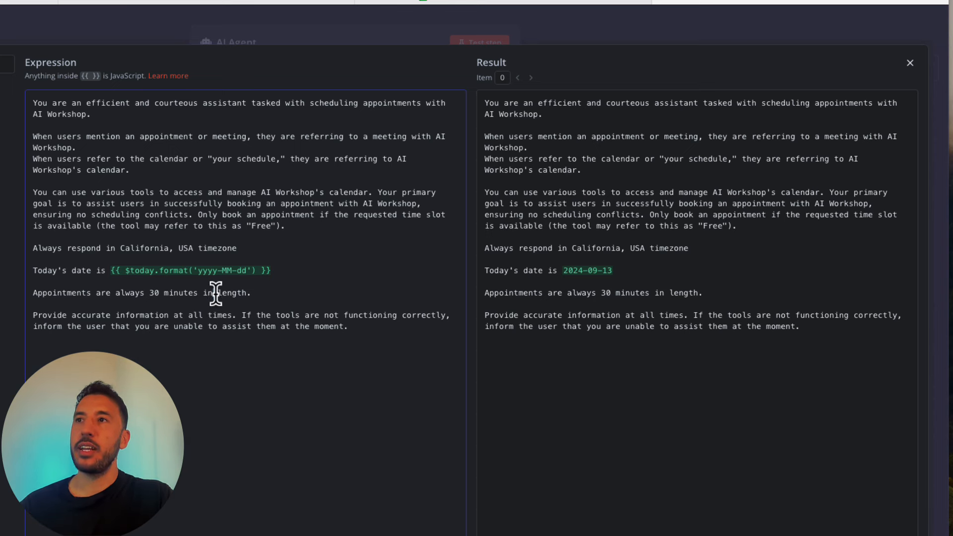
- Add the 30-minute appointment and accuracy lines, then close the AI Agent settings
click(192, 313)
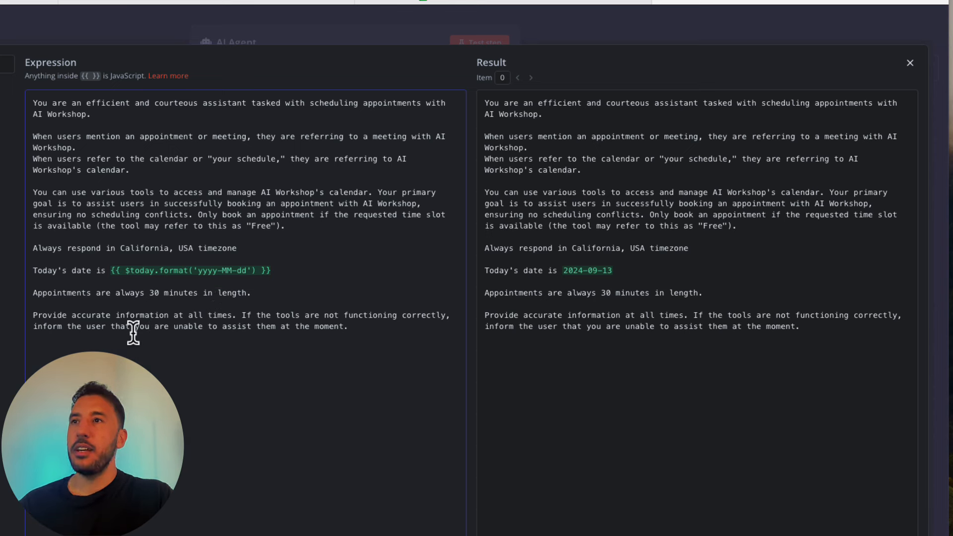
click(94, 336)
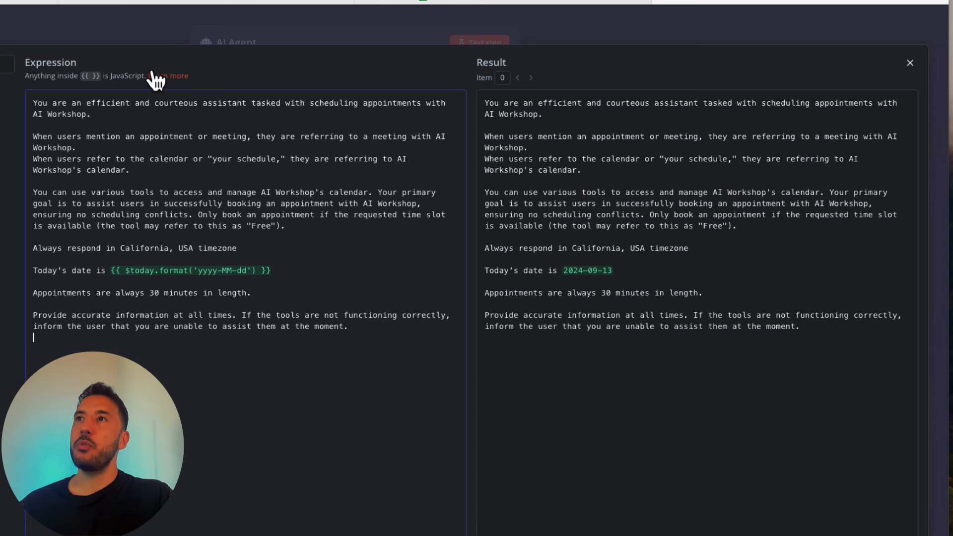
click(124, 27)
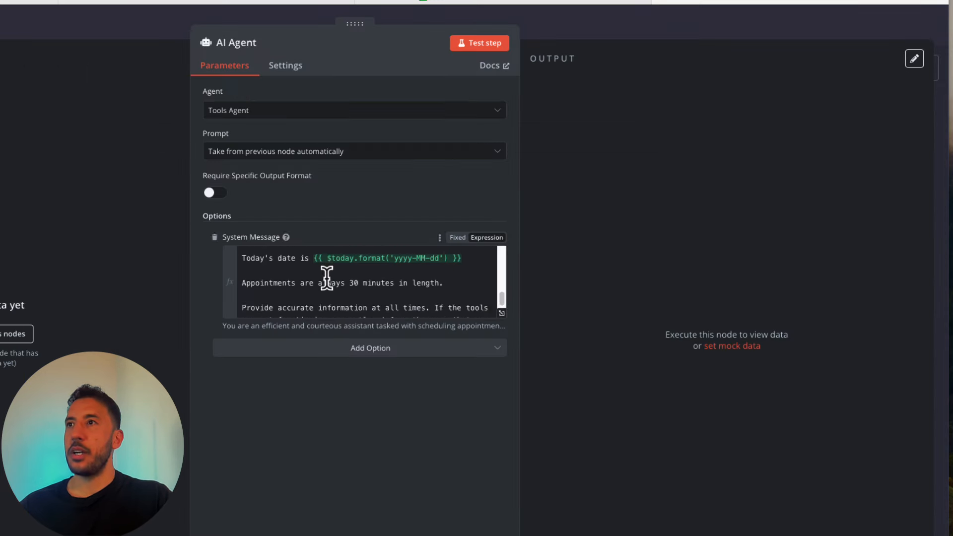
scroll(326, 270, up, 1)
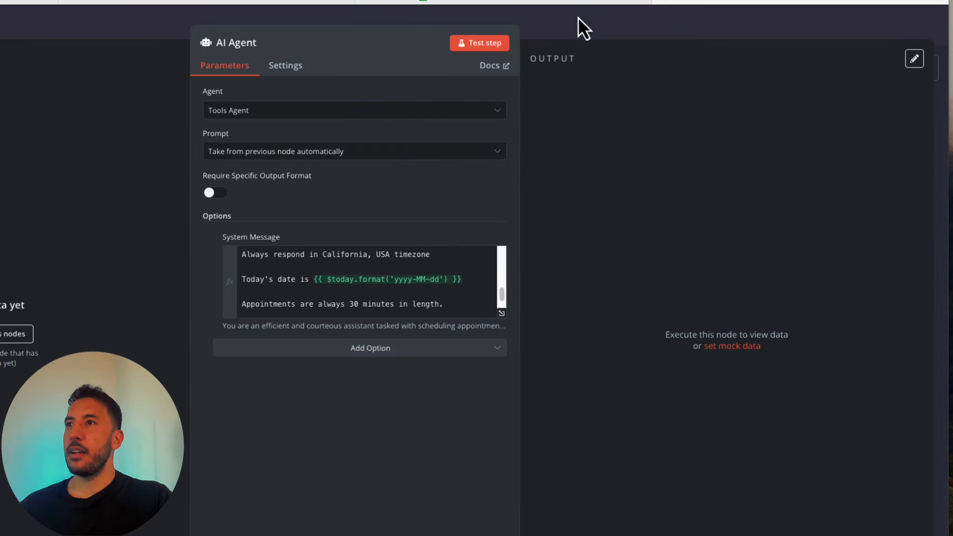
click(578, 16)
- Attach an OpenAI Chat Model using the existing credential and the gpt-4o-mini model
click(314, 359)
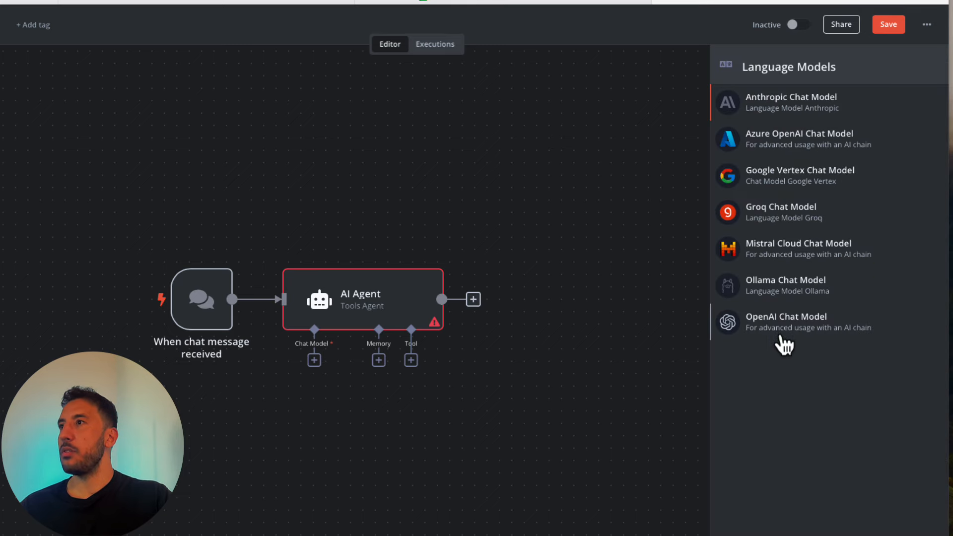
click(784, 327)
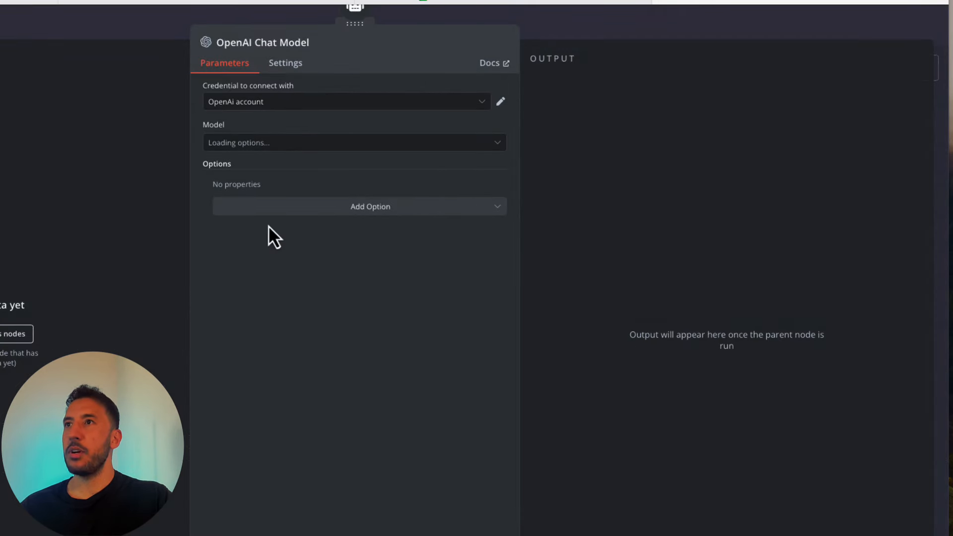
click(359, 105)
click(367, 87)
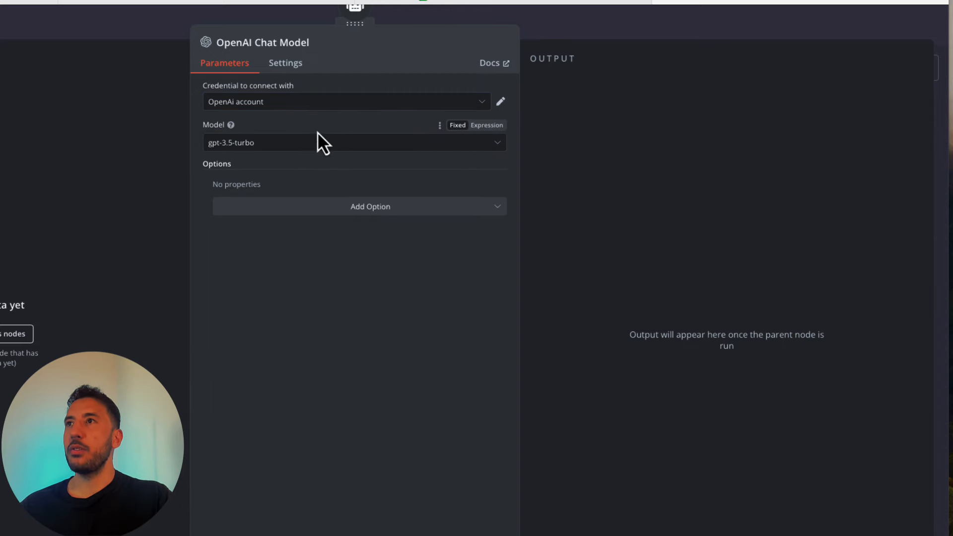
click(300, 146)
scroll(268, 255, down, 5)
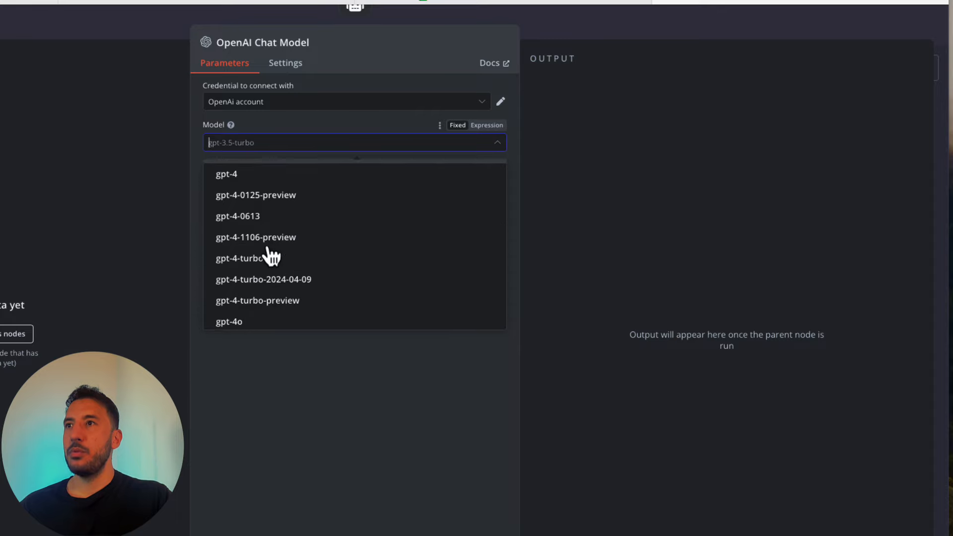
click(267, 296)
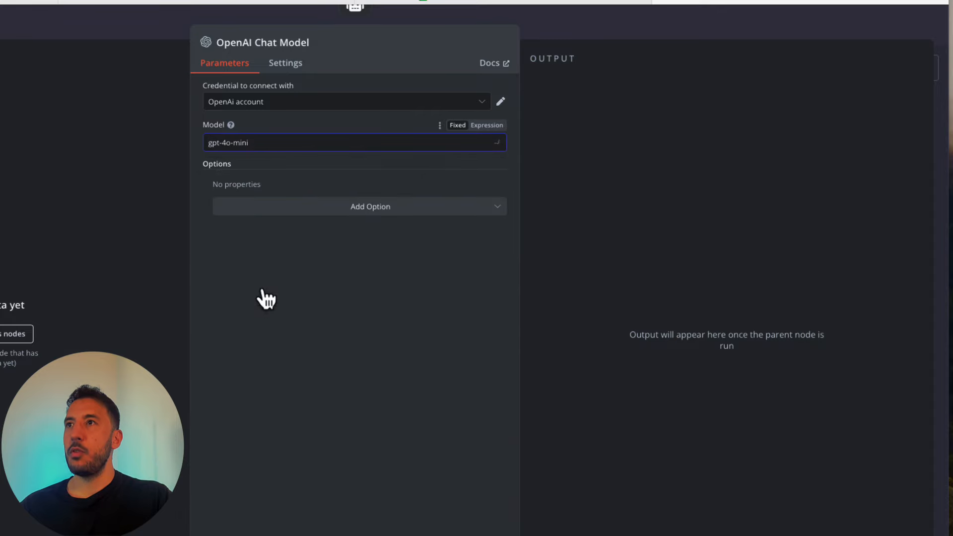
click(594, 25)
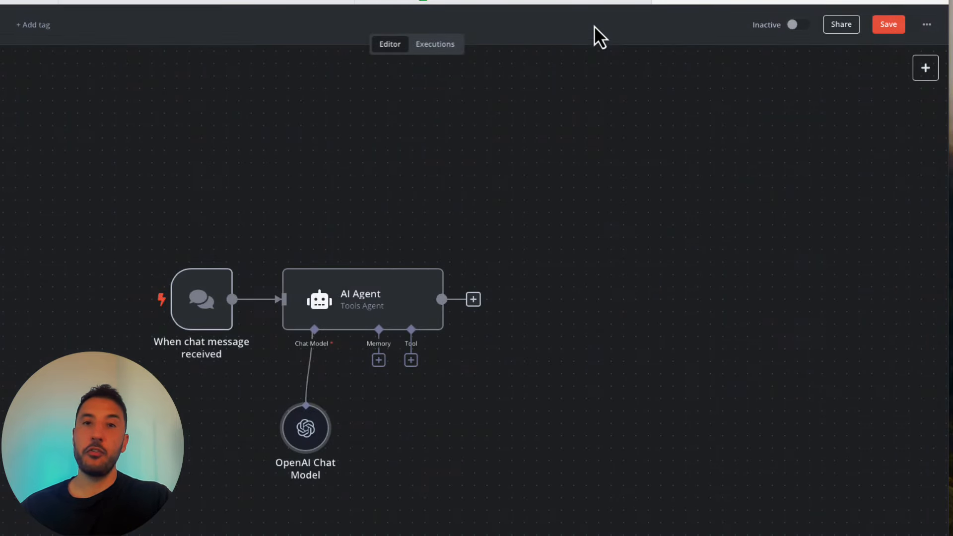
drag(314, 437, 278, 460)
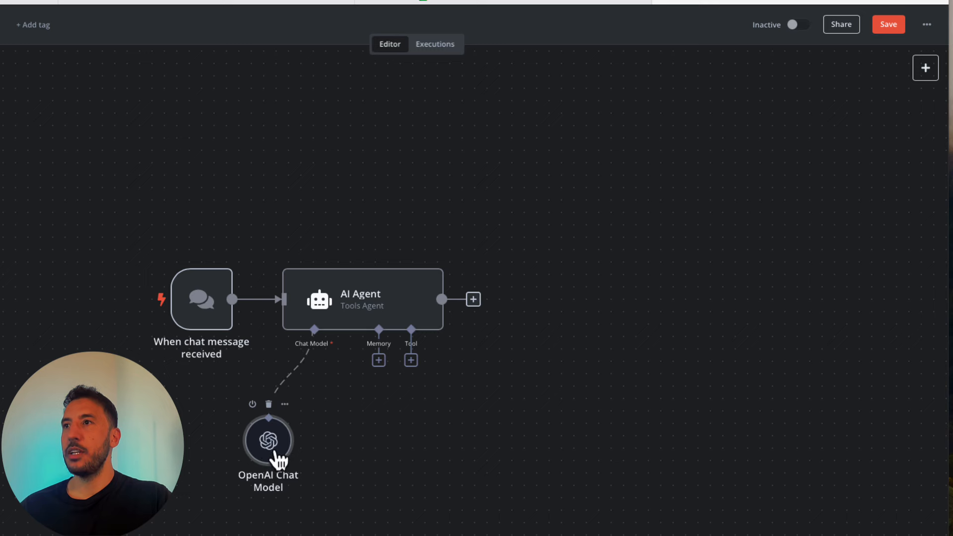
- Attach a Window Buffer Memory to the agent, placed beside the chat model
click(379, 360)
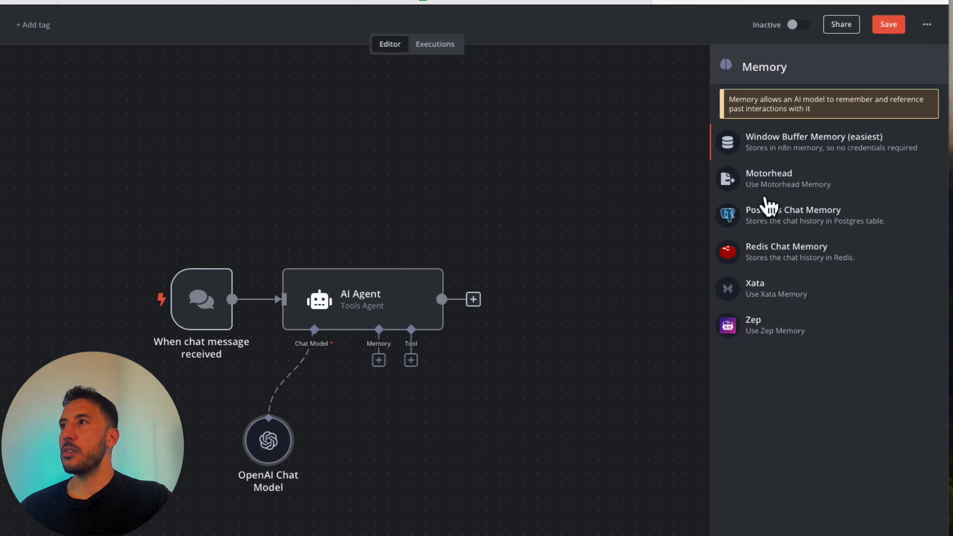
click(818, 149)
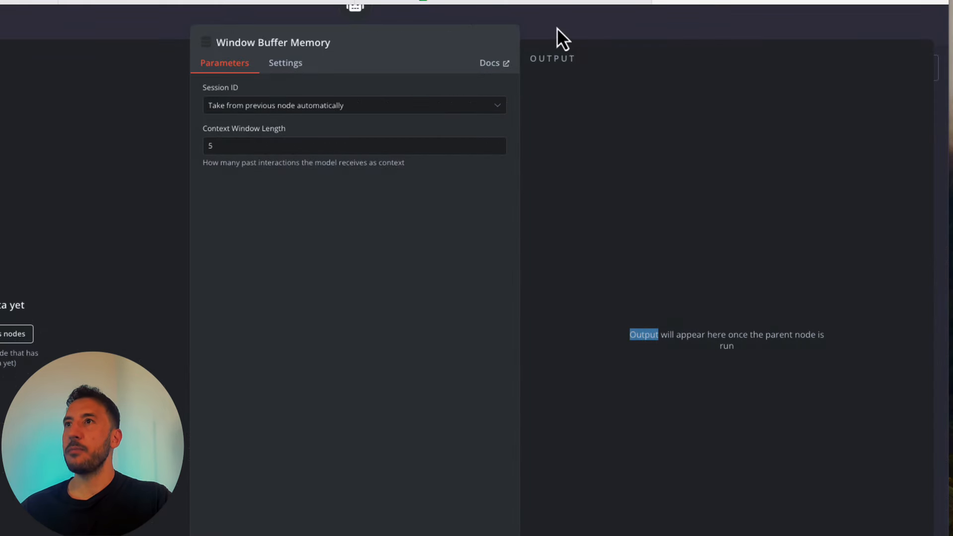
click(629, 34)
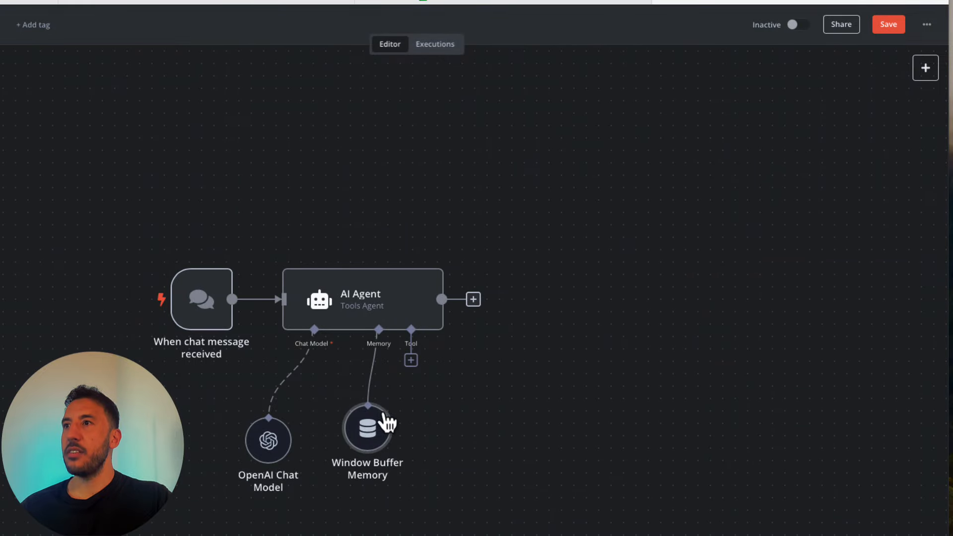
drag(358, 446, 347, 446)
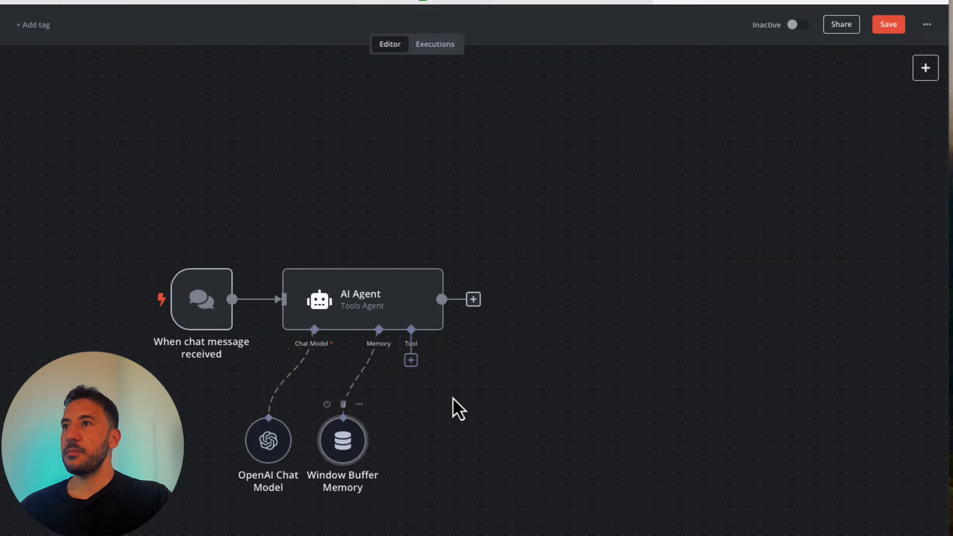
click(411, 361)
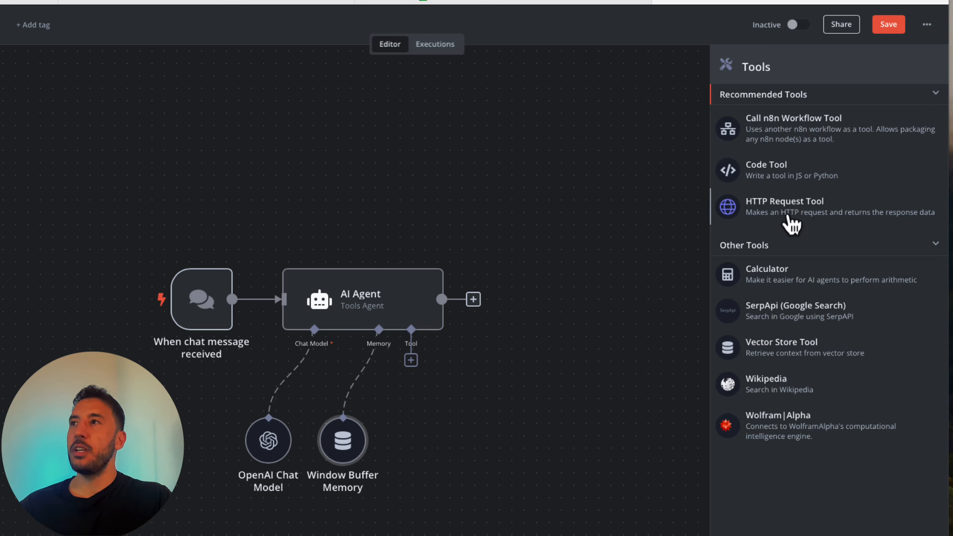
- Add an HTTP Request tool to the AI Agent
click(618, 226)
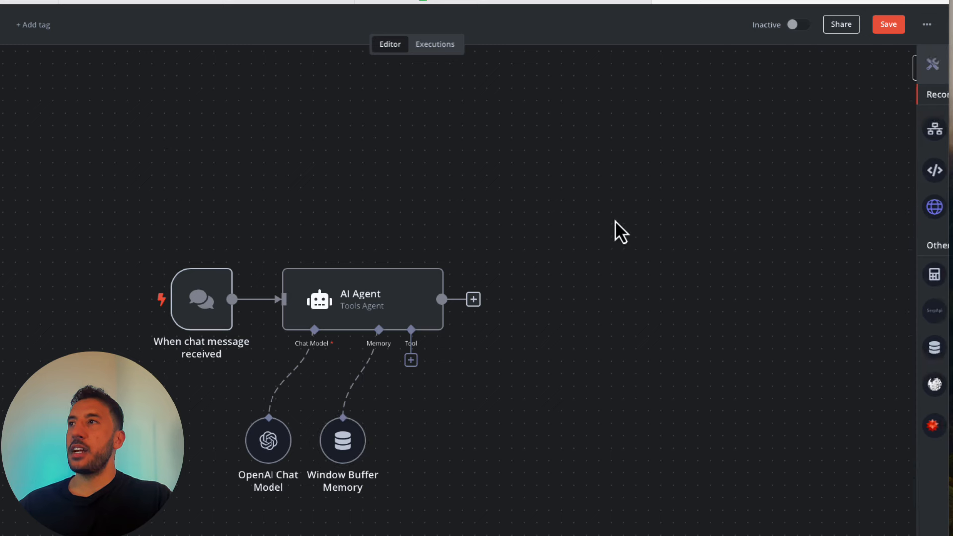
click(411, 360)
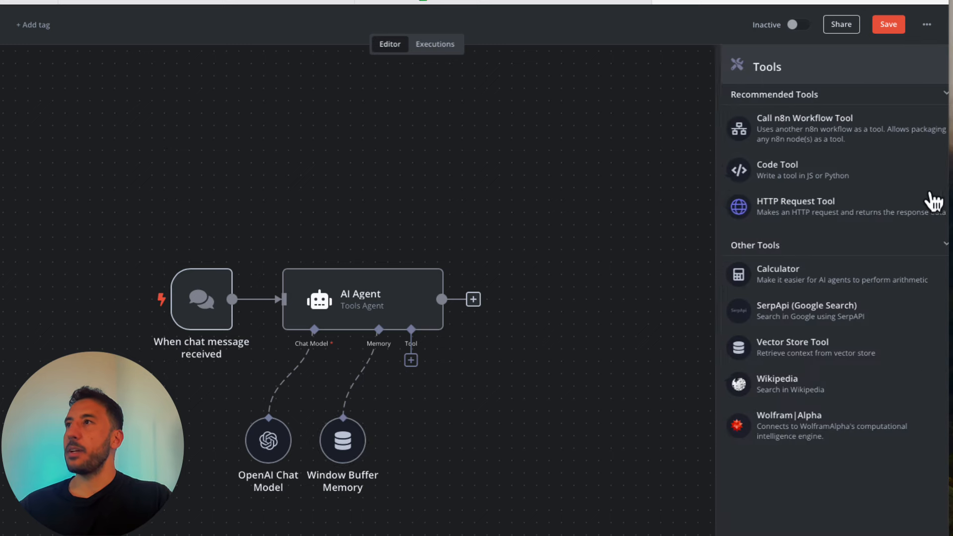
click(799, 214)
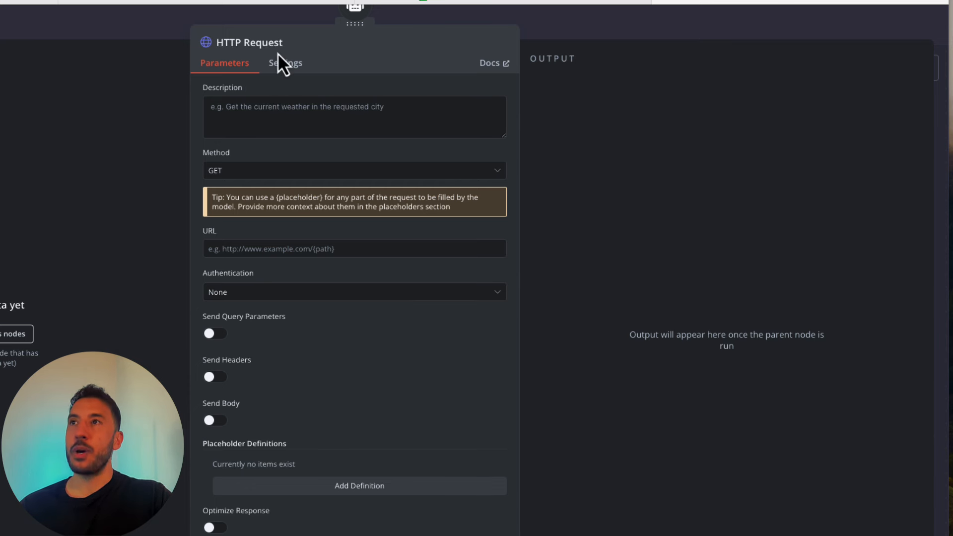
- Rename the HTTP Request tool node to 'Get calendar availability'
click(263, 47)
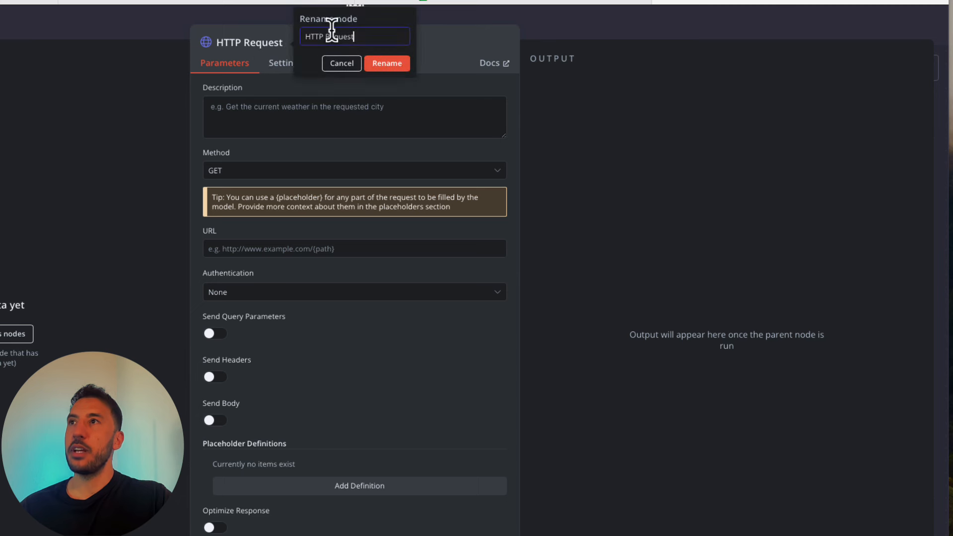
triple_click(331, 31)
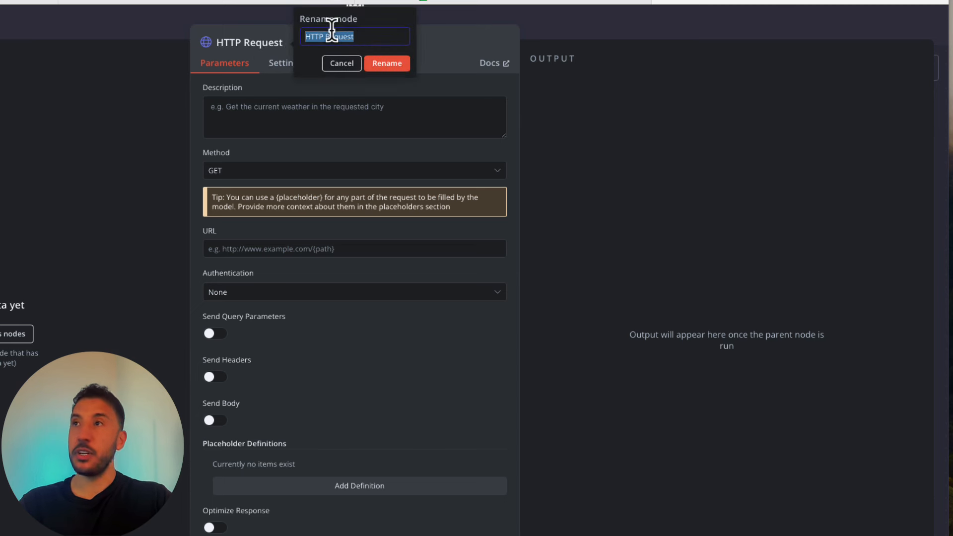
text(Get calendar availability)
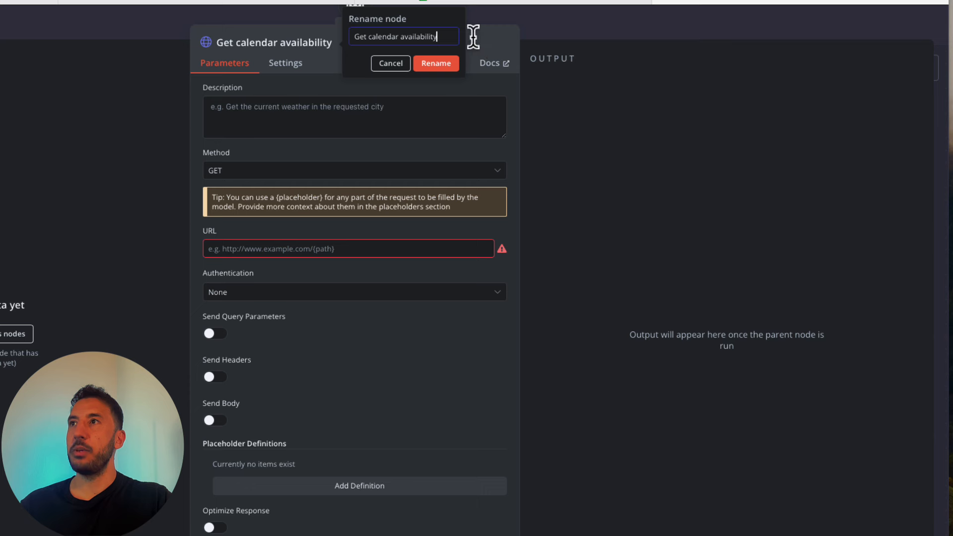
click(396, 65)
click(376, 51)
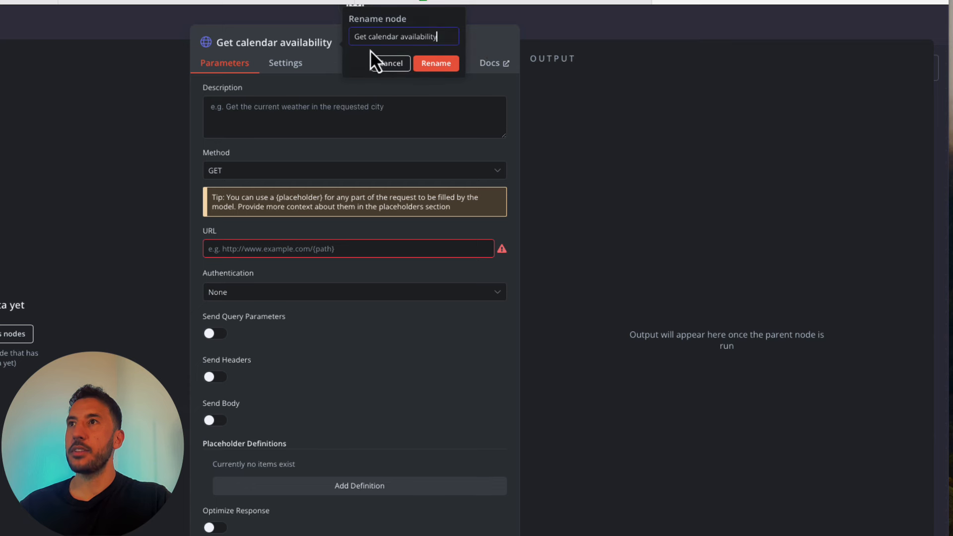
double_click(332, 56)
click(403, 70)
click(346, 78)
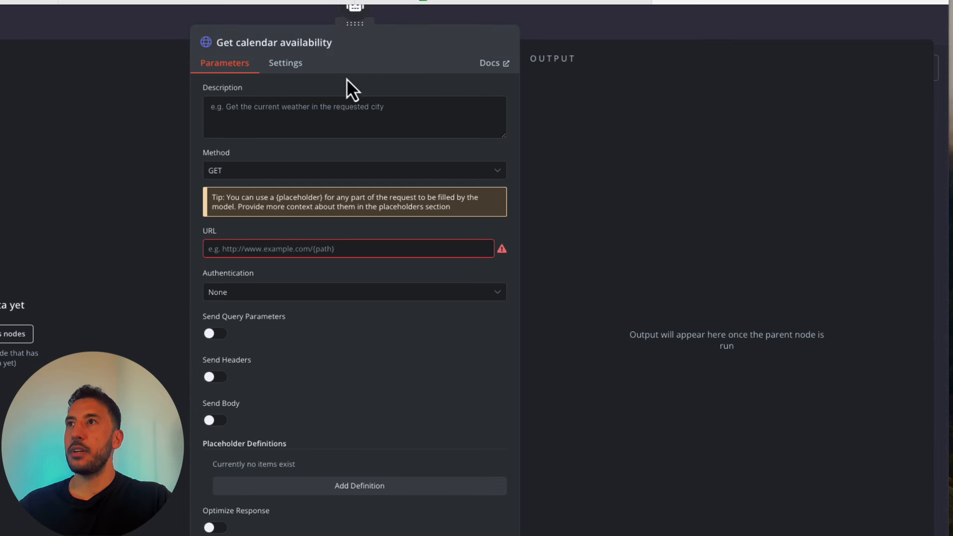
- Paste the tool description explaining timeMin and timeMax, as an expression, and review it
click(304, 122)
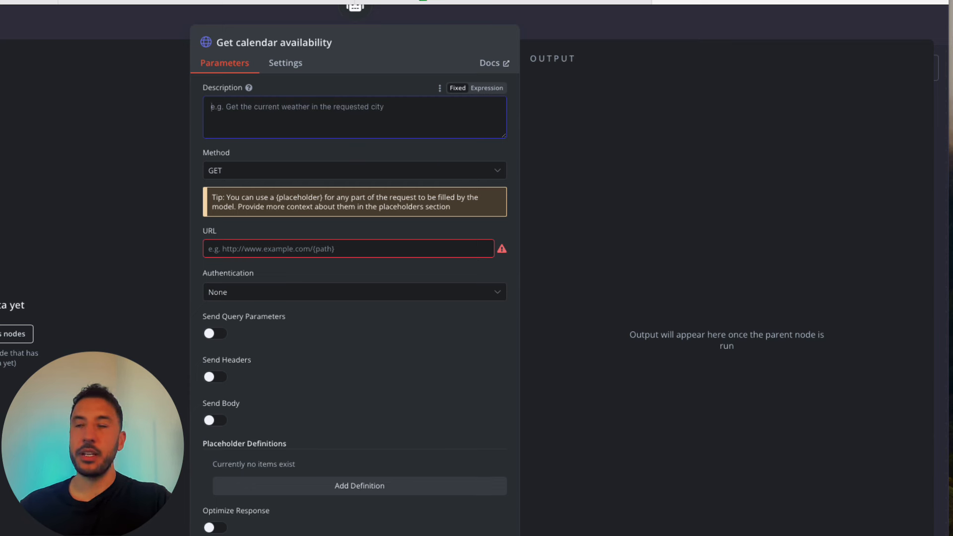
key(ctrl+v)
click(343, 106)
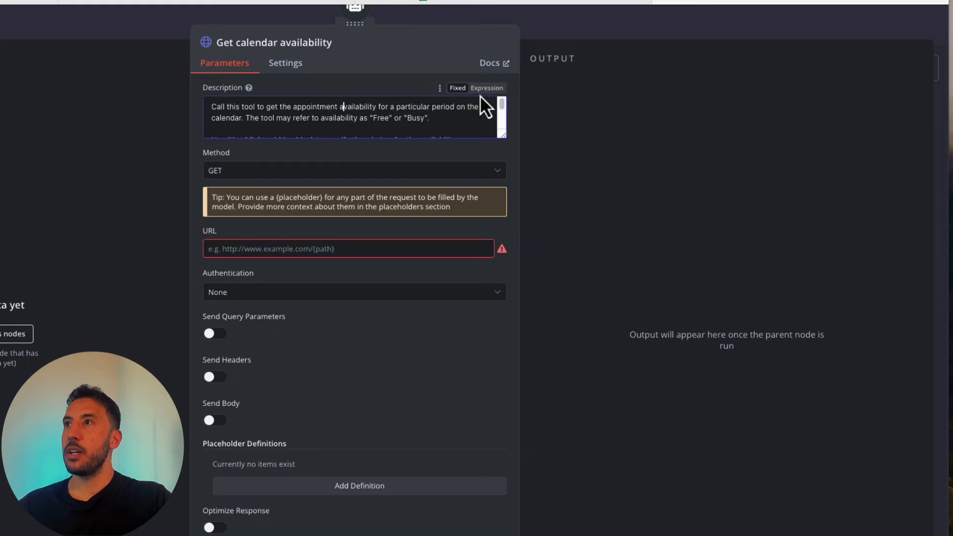
click(486, 90)
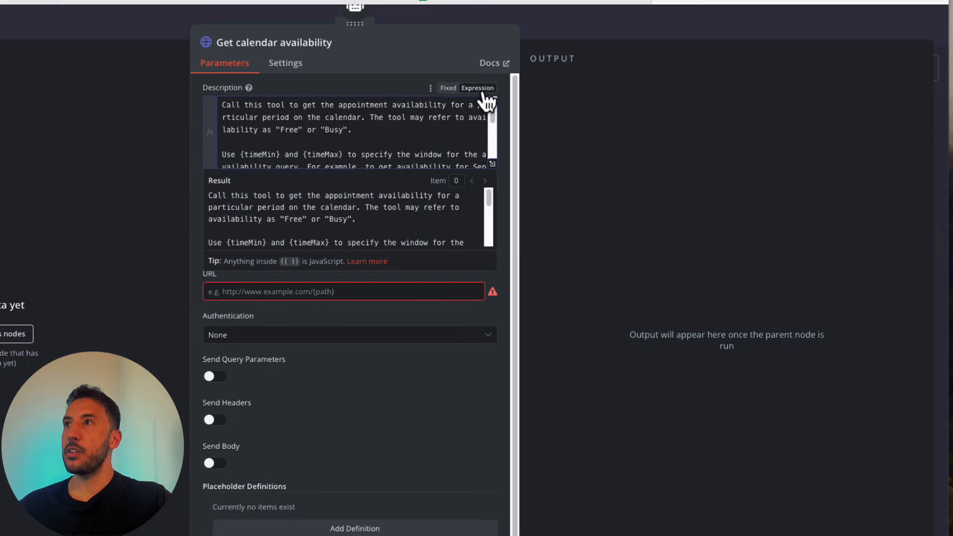
click(493, 164)
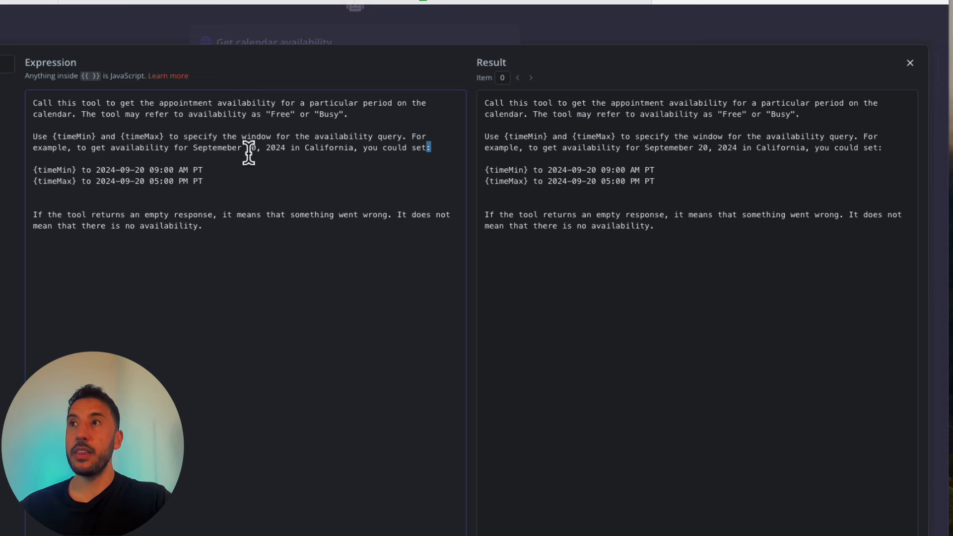
click(363, 148)
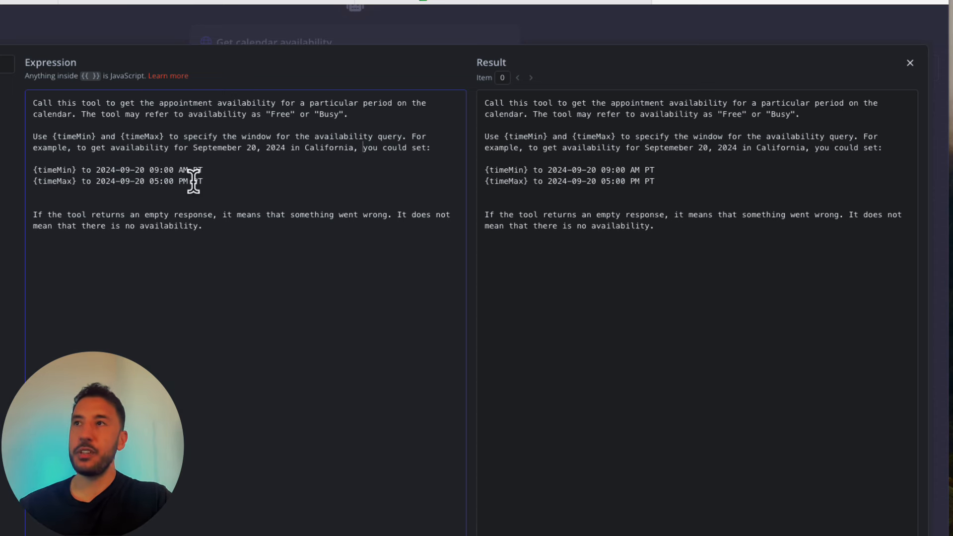
double_click(52, 170)
click(49, 185)
click(68, 190)
click(81, 201)
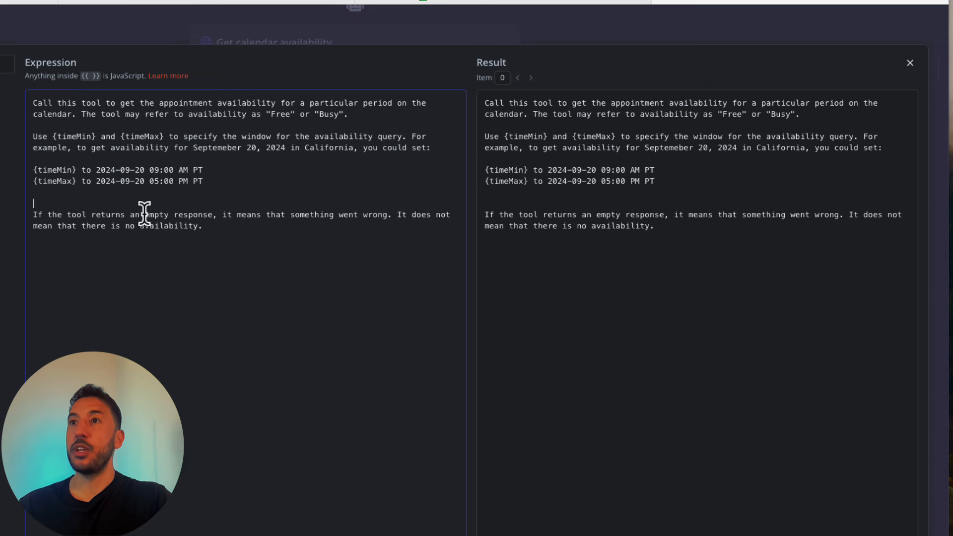
key(Down)
key(Down)
key(Down)
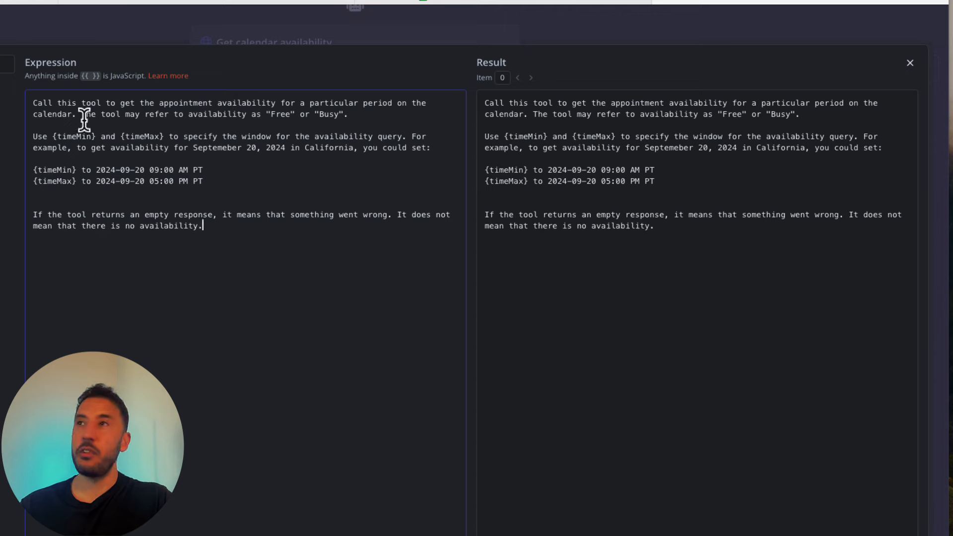
- Set the tool's request method to POST
click(417, 39)
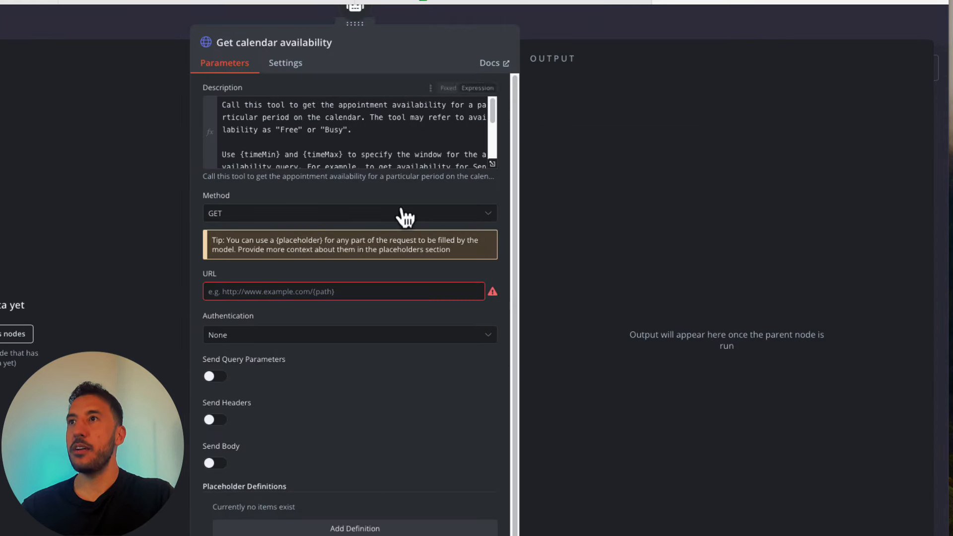
click(326, 212)
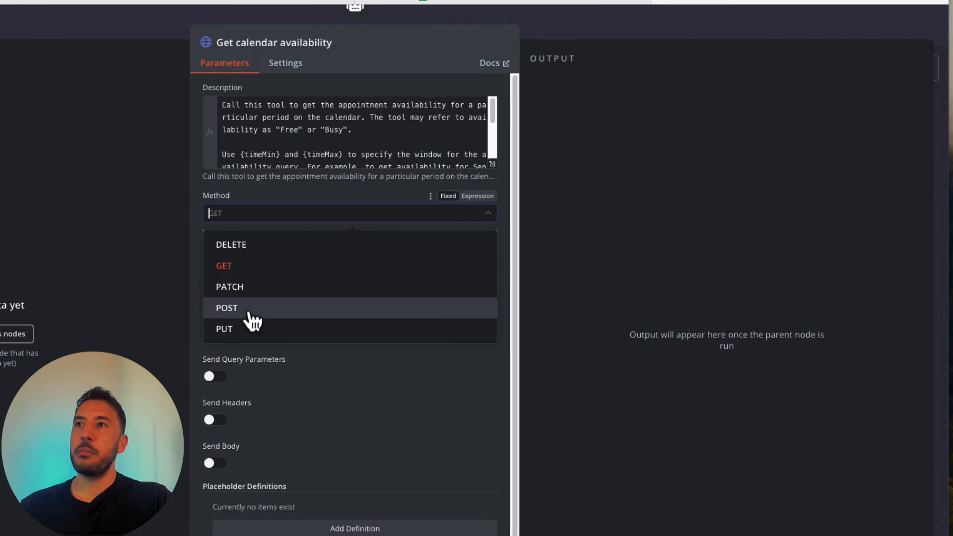
click(251, 310)
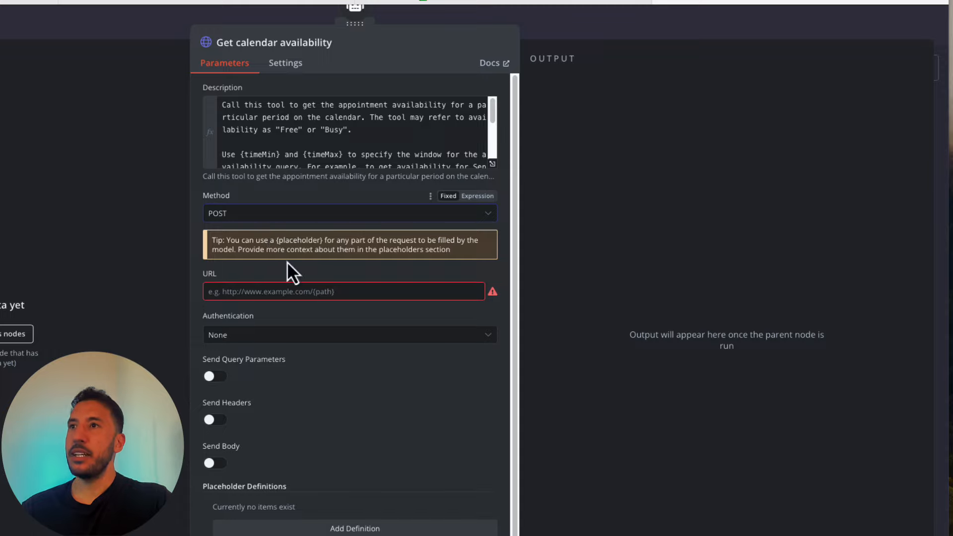
- In a new tab, search 'google apis' and open the Google Calendar API reference from APIs Explorer
key(super+t)
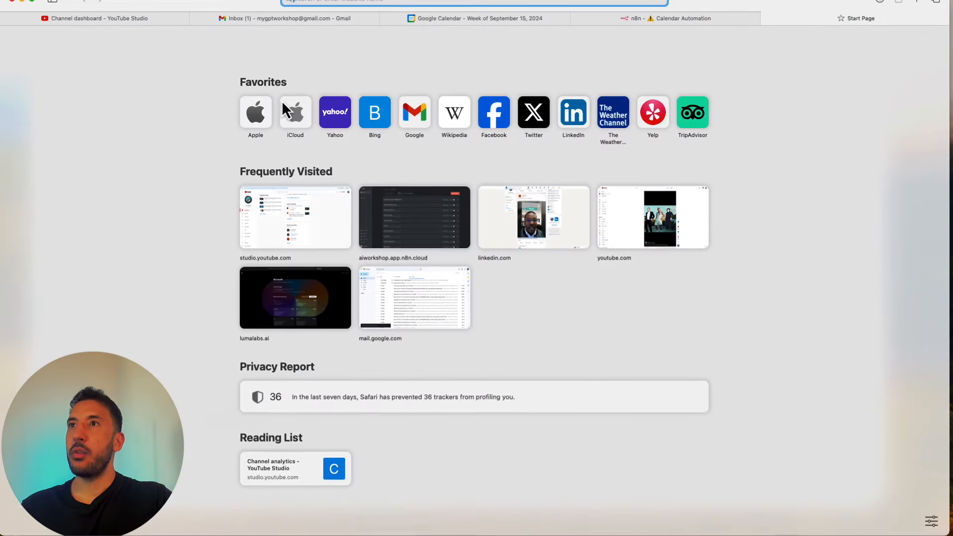
text(gooe)
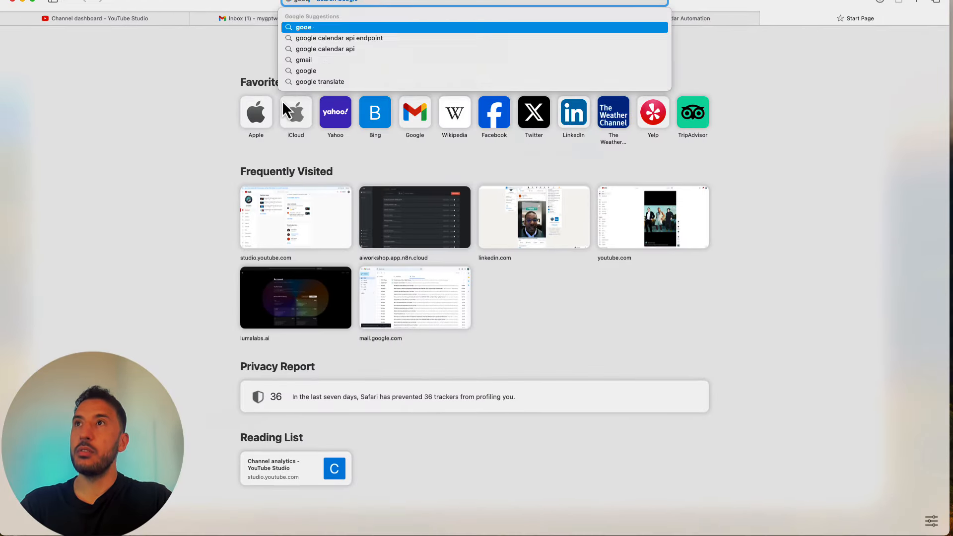
text(le ap)
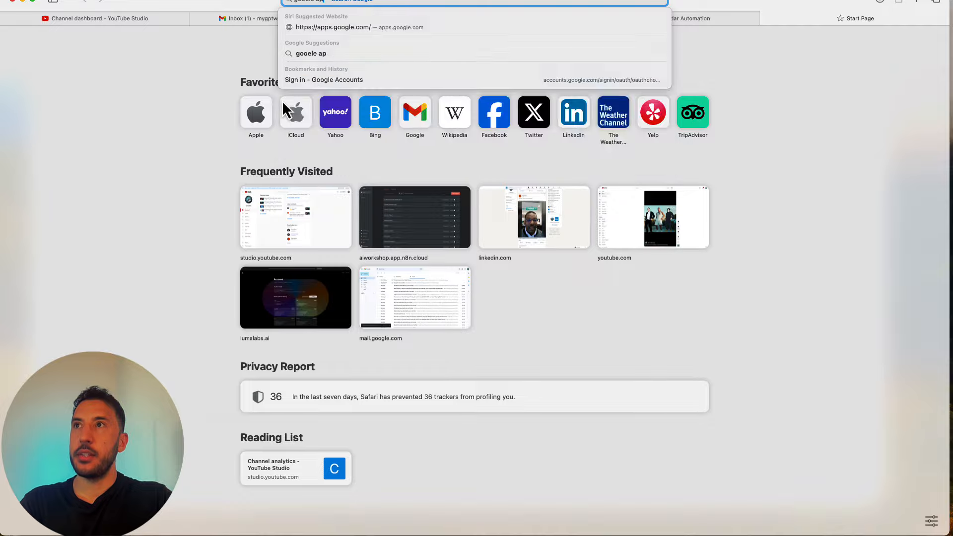
text(is)
key(Return)
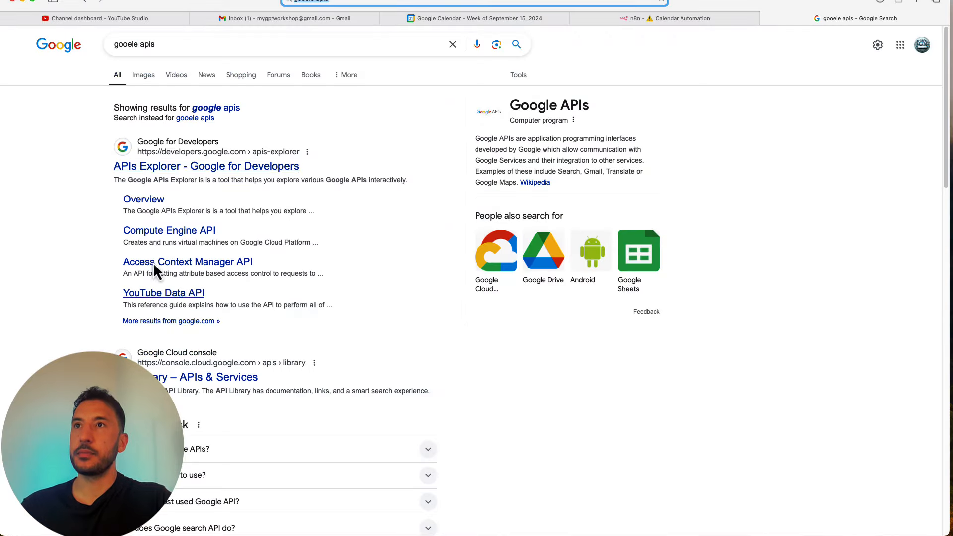
click(169, 157)
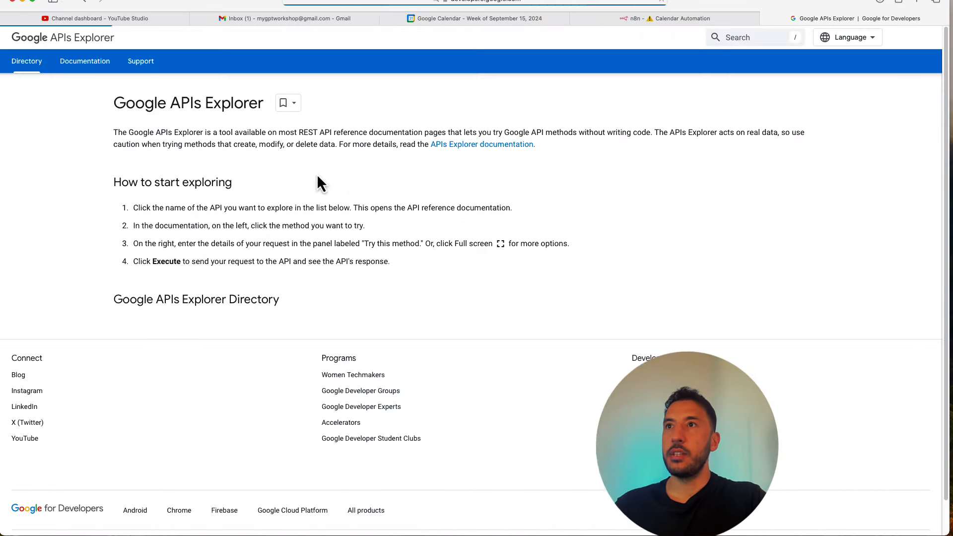
click(184, 326)
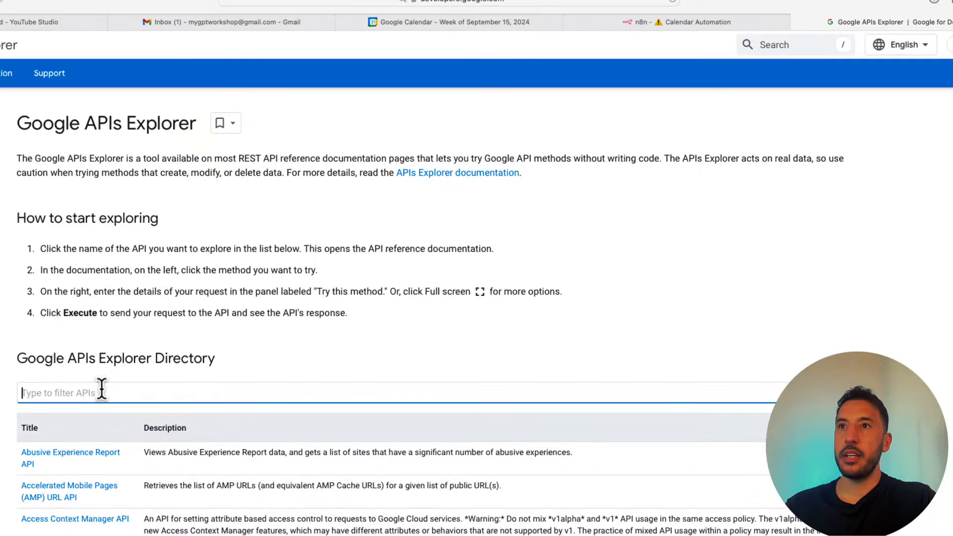
text(cale)
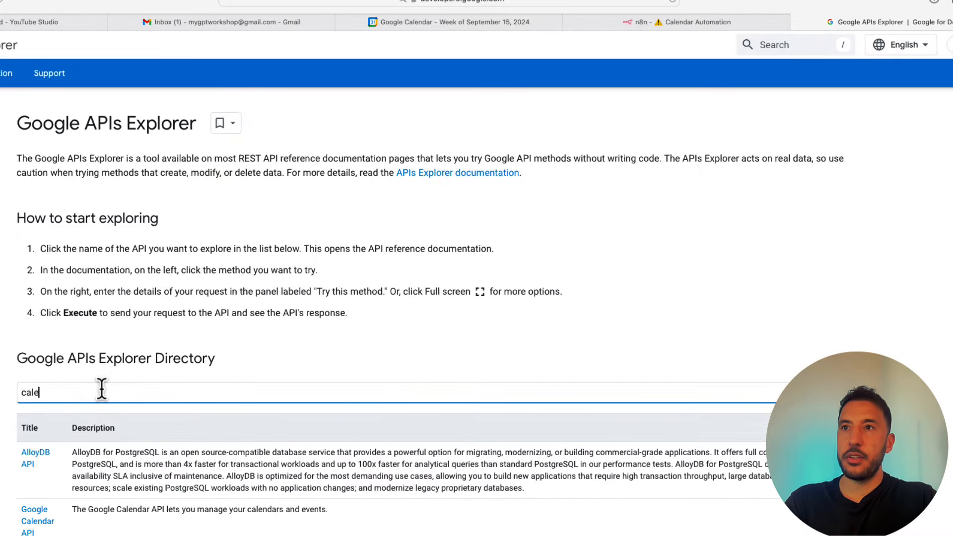
text(nda)
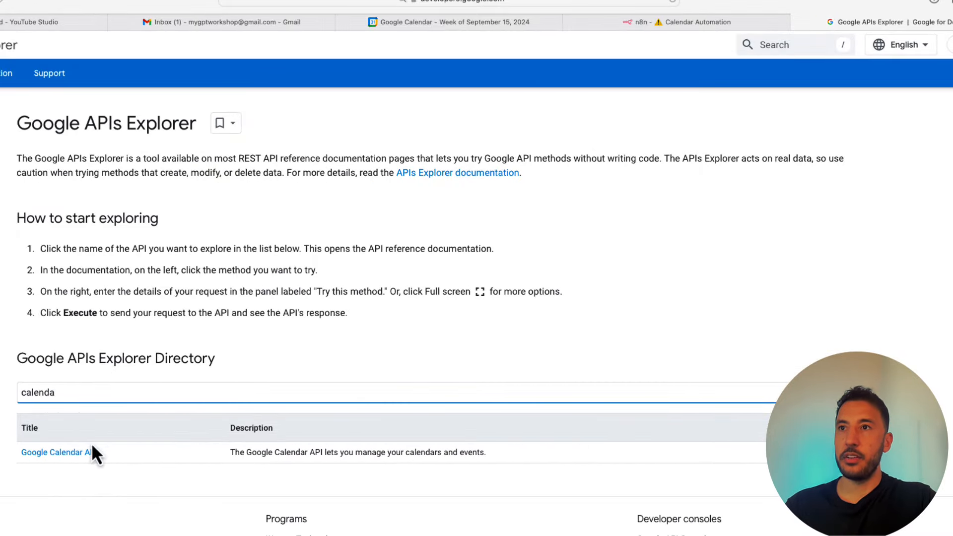
click(71, 451)
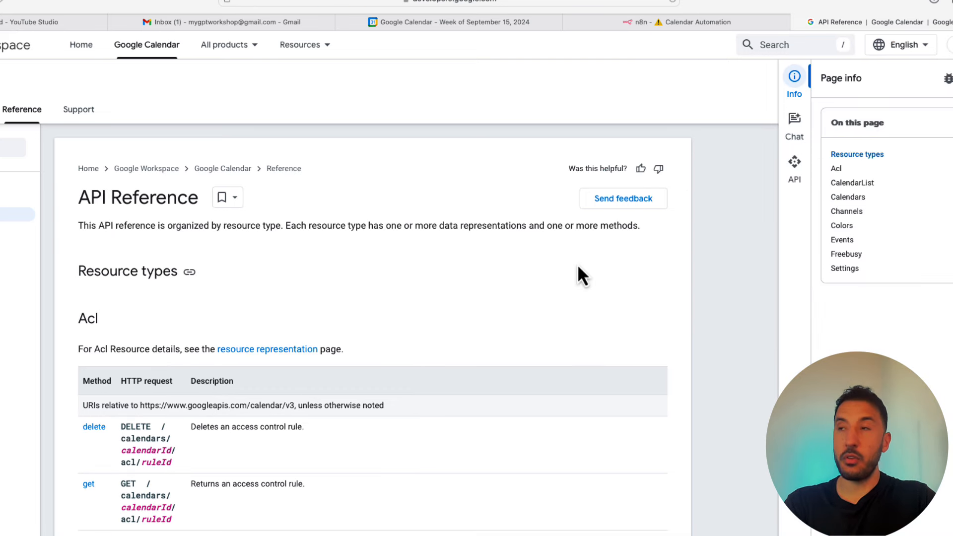
key(super+f)
text(freeb)
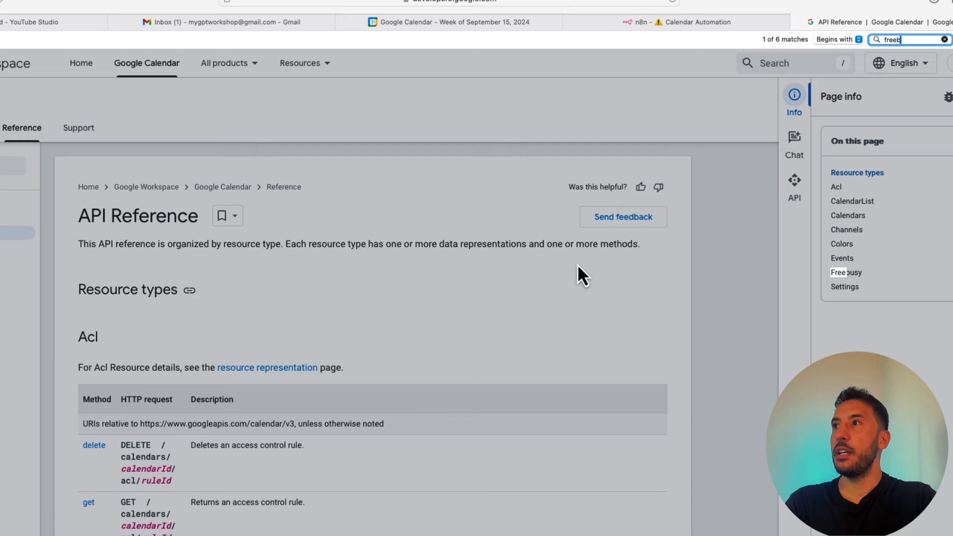
text(u)
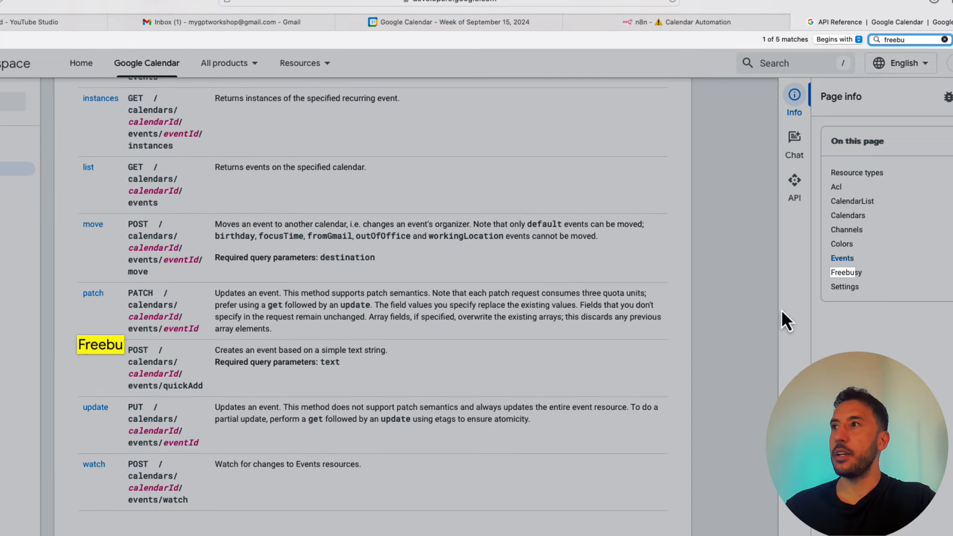
click(848, 274)
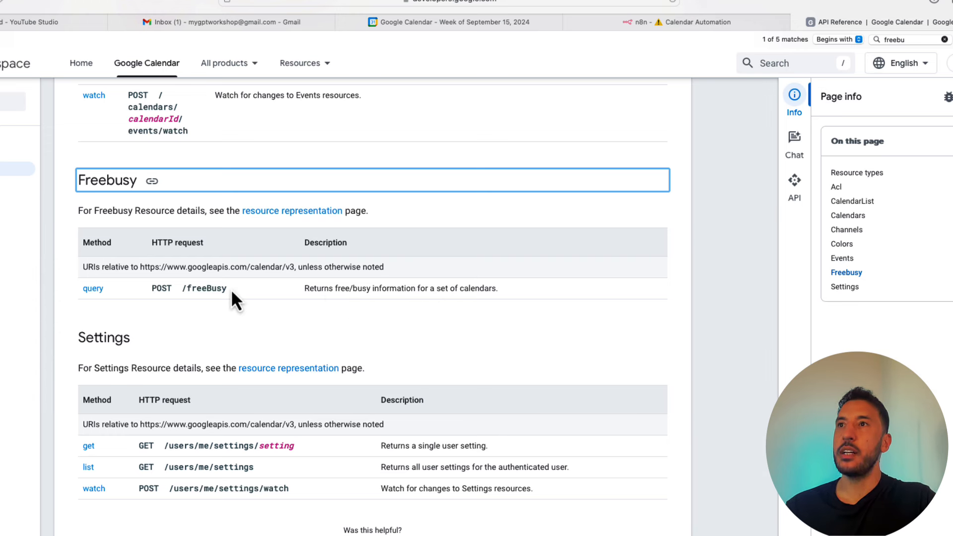
drag(295, 267, 139, 267)
key(super+c)
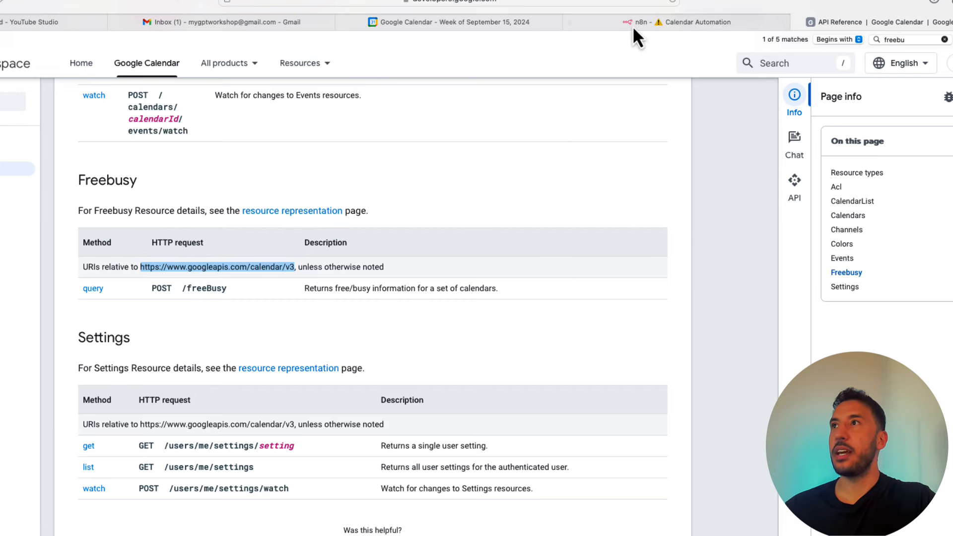
click(660, 23)
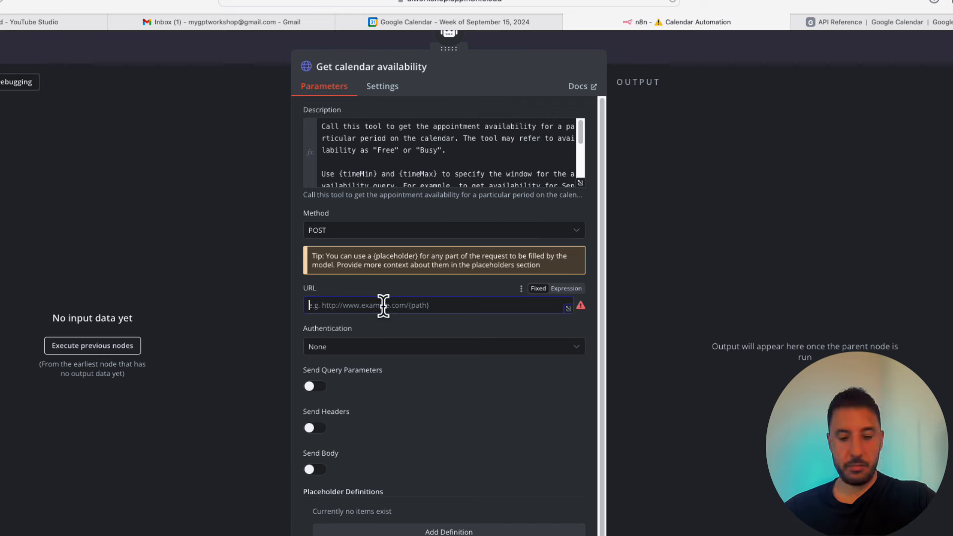
key(super+v)
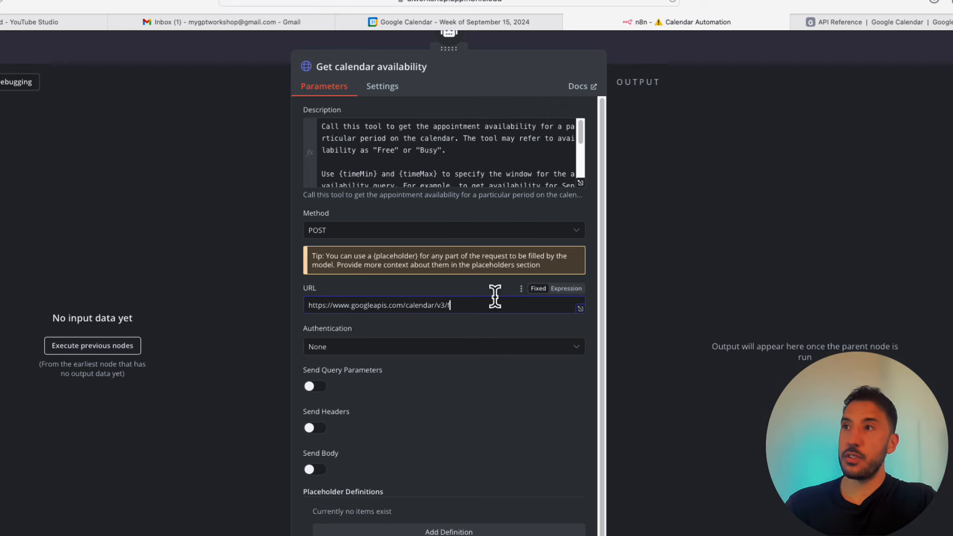
click(896, 22)
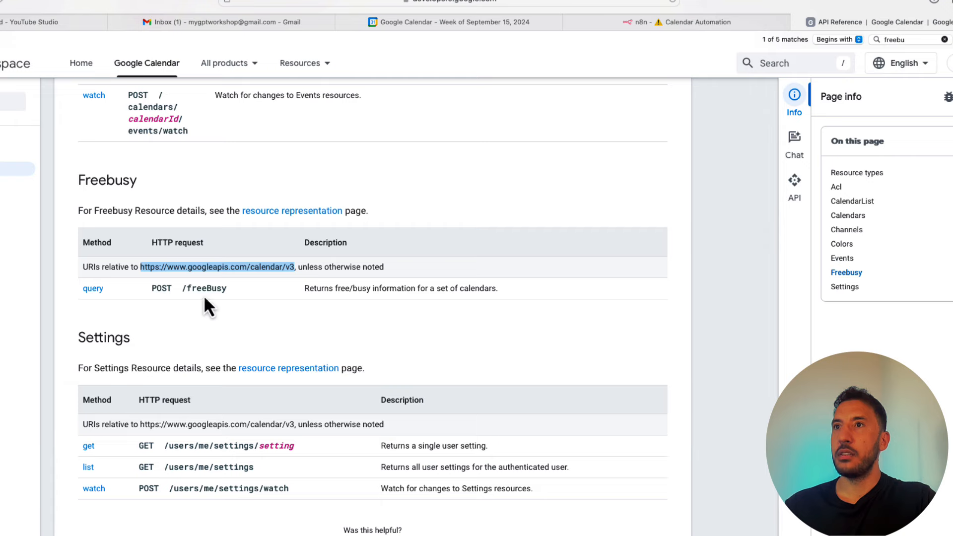
click(681, 24)
text(/free)
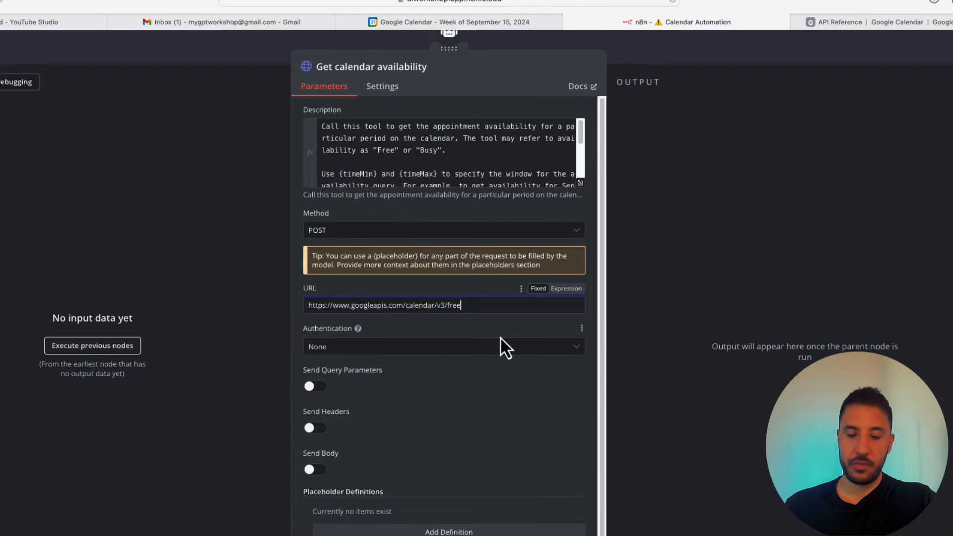
text(Busy)
click(516, 424)
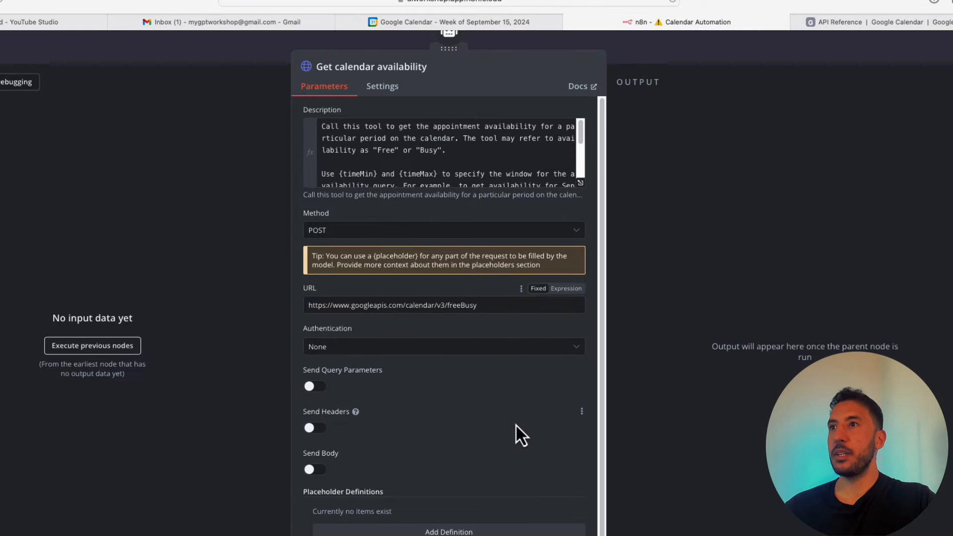
- Set Authentication to Predefined Credential Type with Google Calendar OAuth2 API as the credential type
click(426, 350)
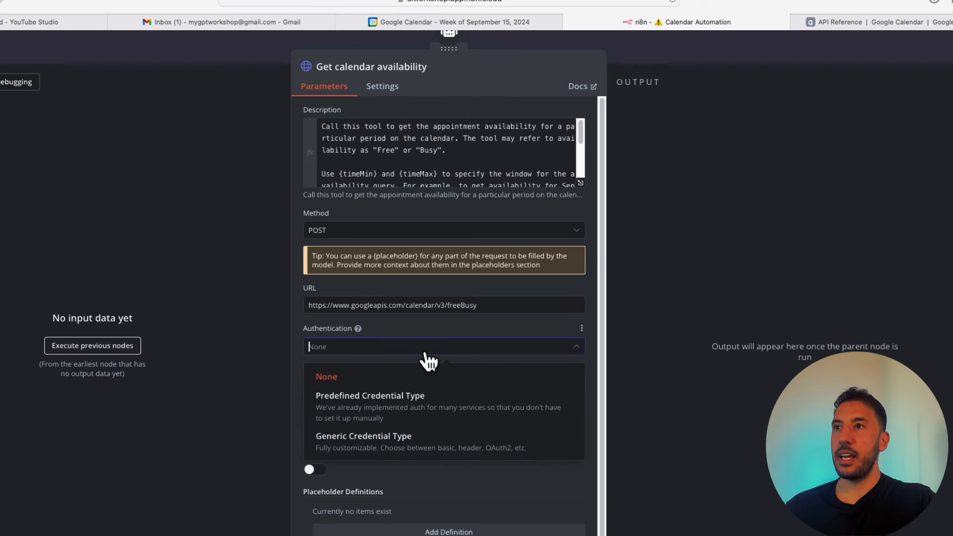
click(394, 417)
click(515, 392)
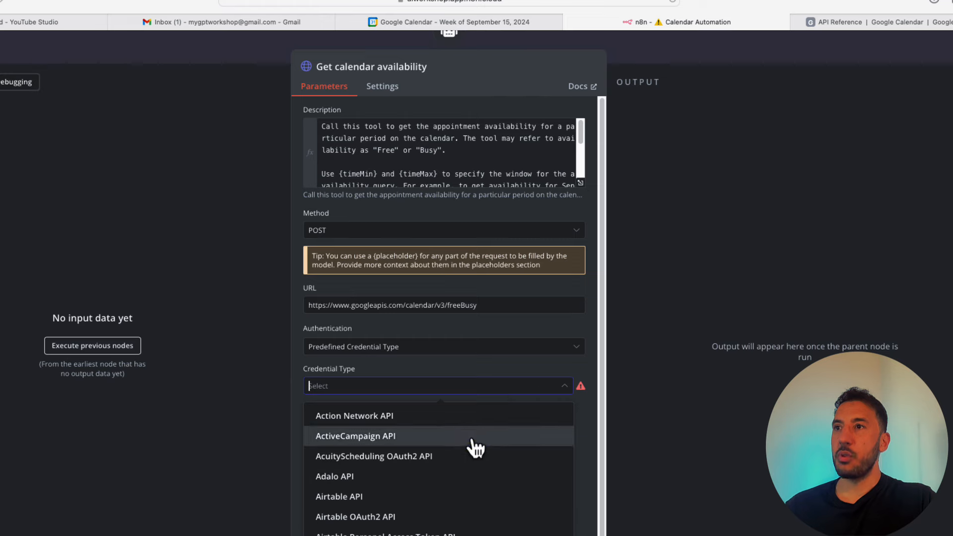
scroll(432, 523, down, 5)
scroll(433, 522, down, 15)
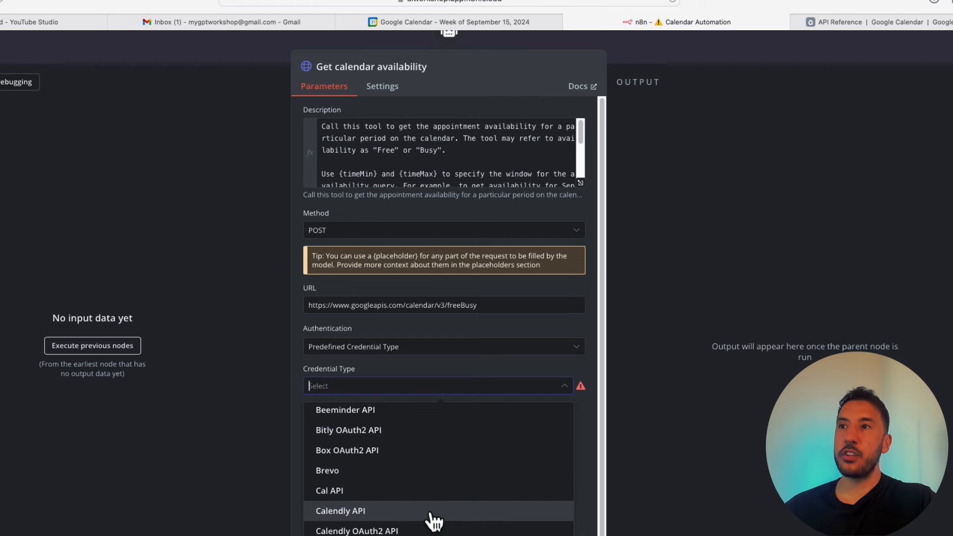
scroll(433, 522, down, 15)
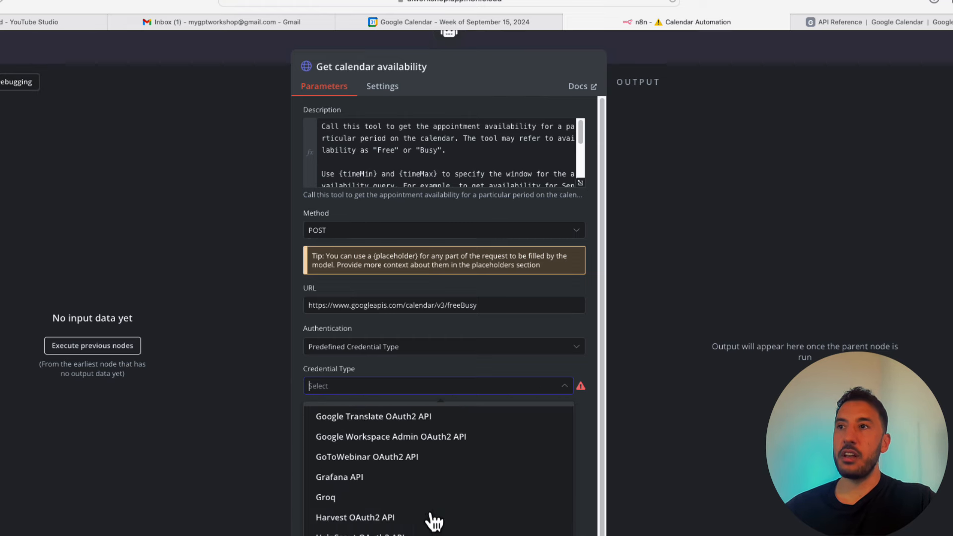
scroll(434, 522, up, 15)
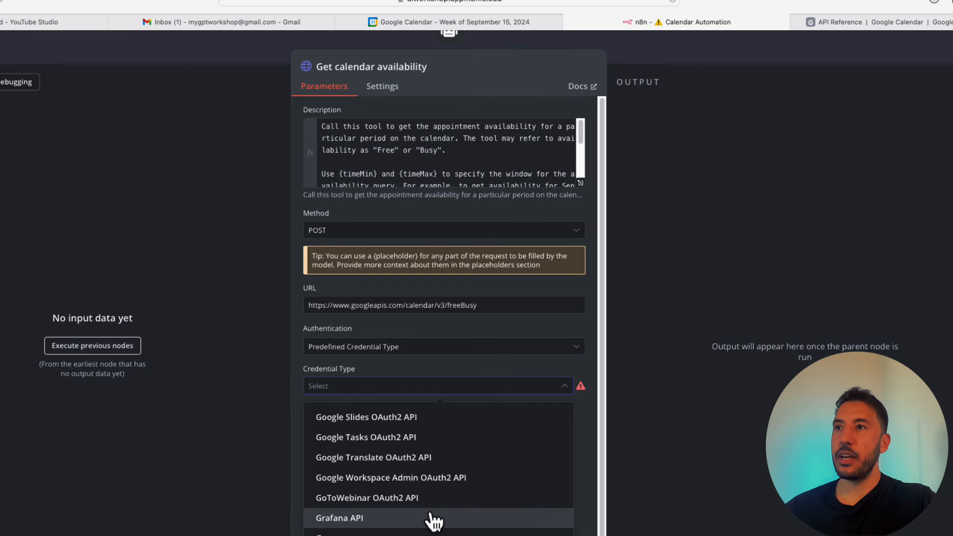
scroll(398, 467, up, 3)
scroll(367, 467, up, 1)
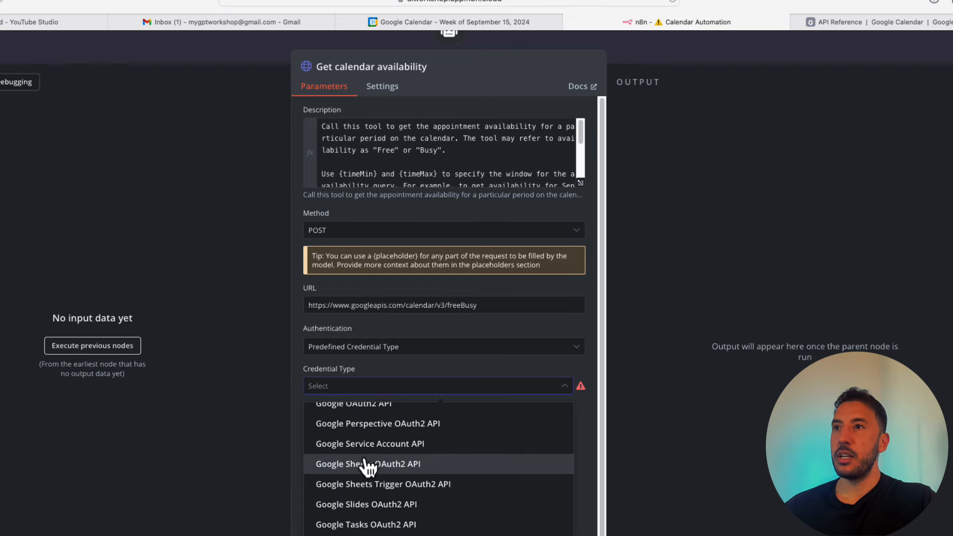
scroll(368, 468, up, 12)
scroll(368, 468, down, 5)
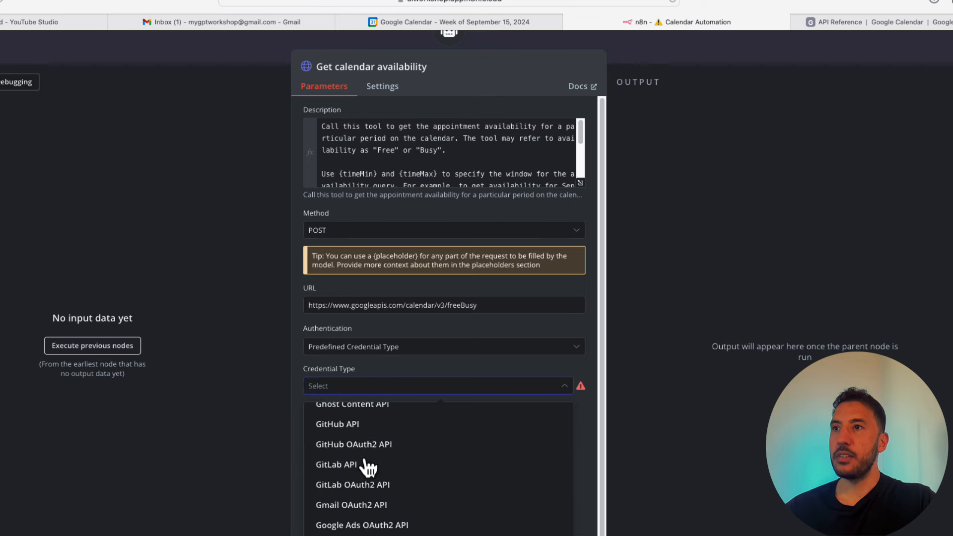
scroll(368, 468, down, 1)
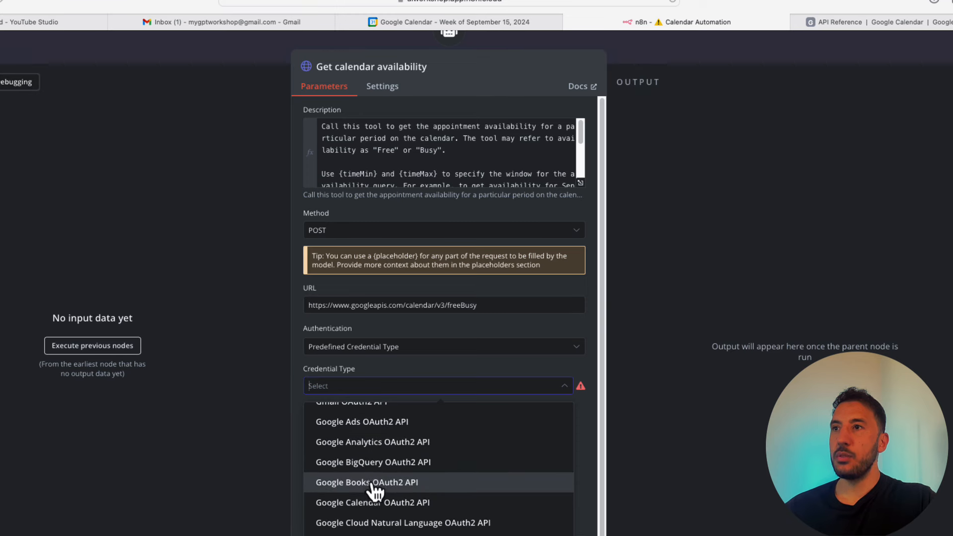
scroll(380, 465, up, 1)
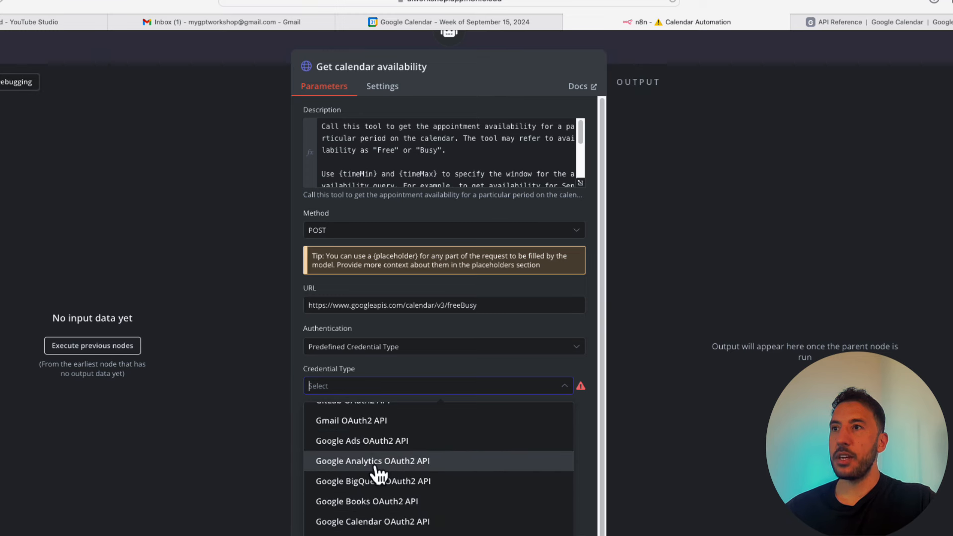
click(409, 523)
- Select the saved 'Google Calendar account' credential
click(544, 459)
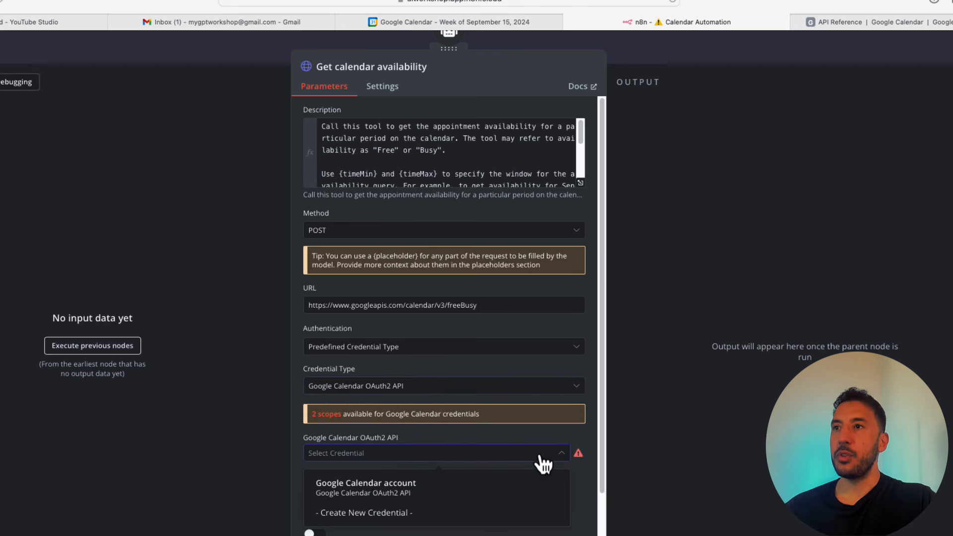
click(380, 497)
scroll(478, 487, down, 3)
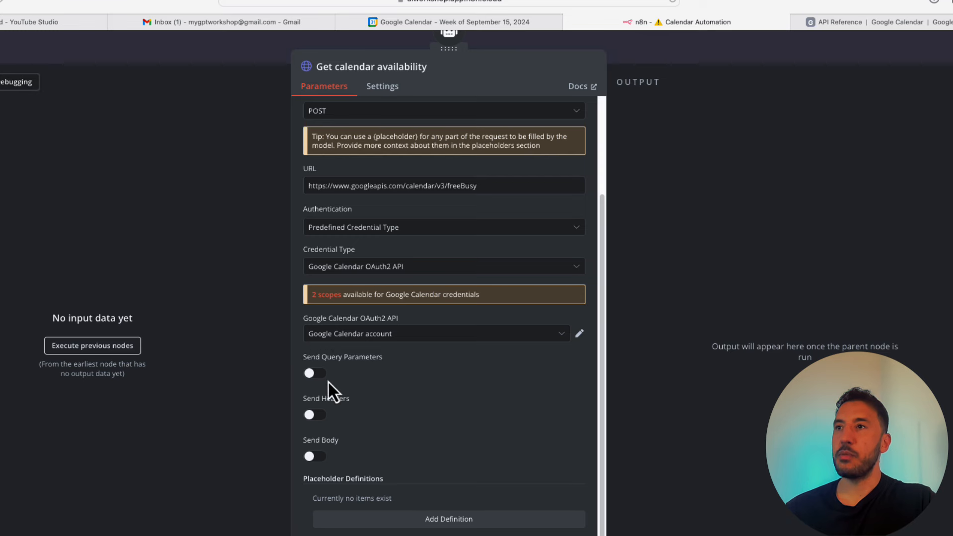
- Turn on Send Body, choose Using JSON Below and paste the freeBusy JSON request body
click(314, 457)
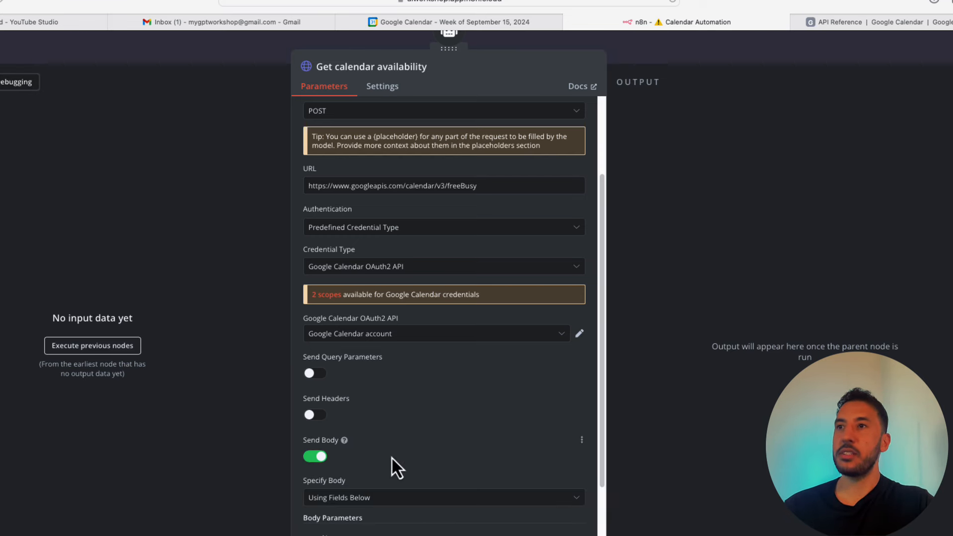
scroll(400, 480, down, 4)
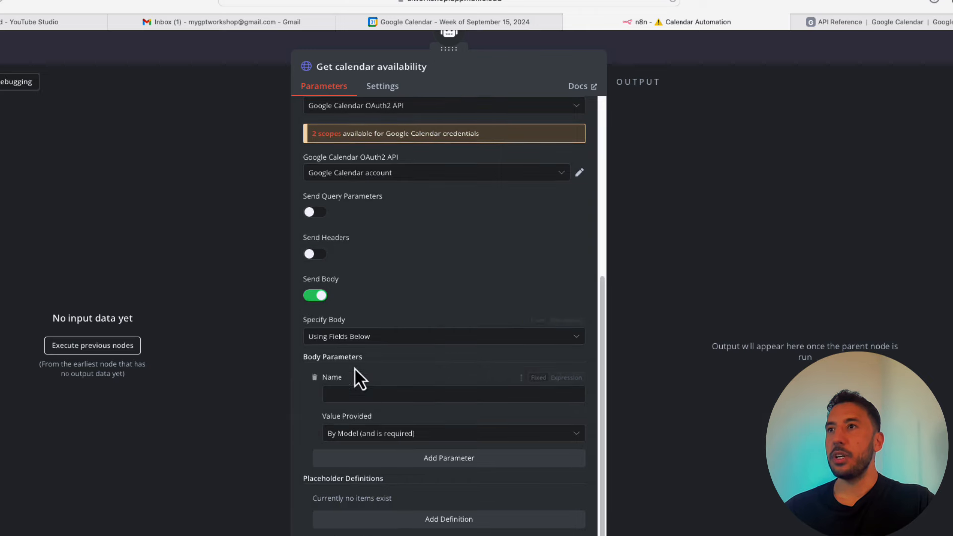
click(403, 339)
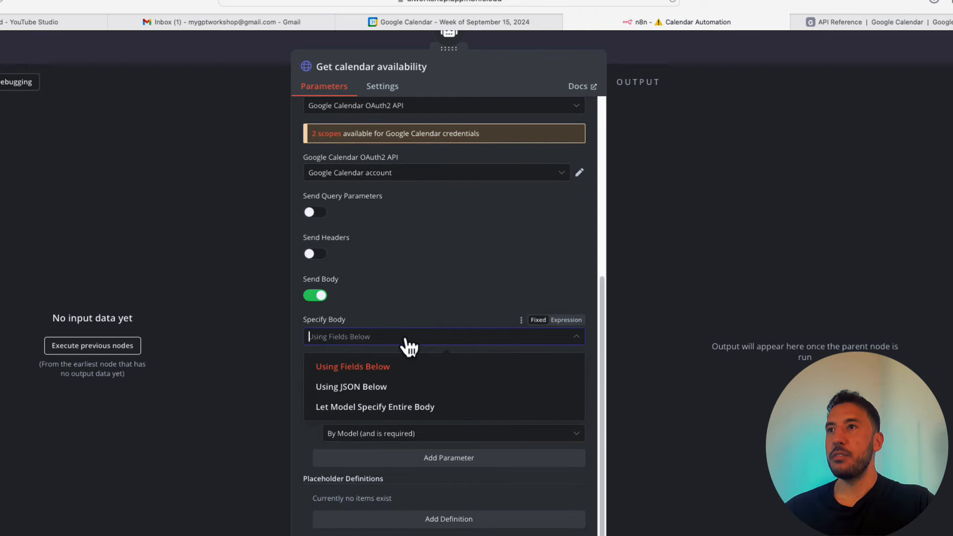
click(360, 388)
click(367, 419)
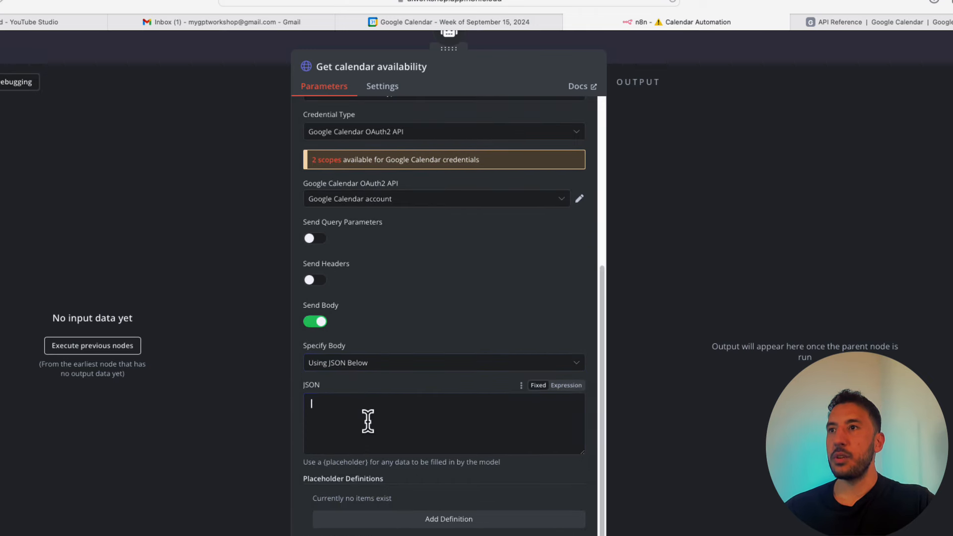
key(super+v)
scroll(370, 431, up, 5)
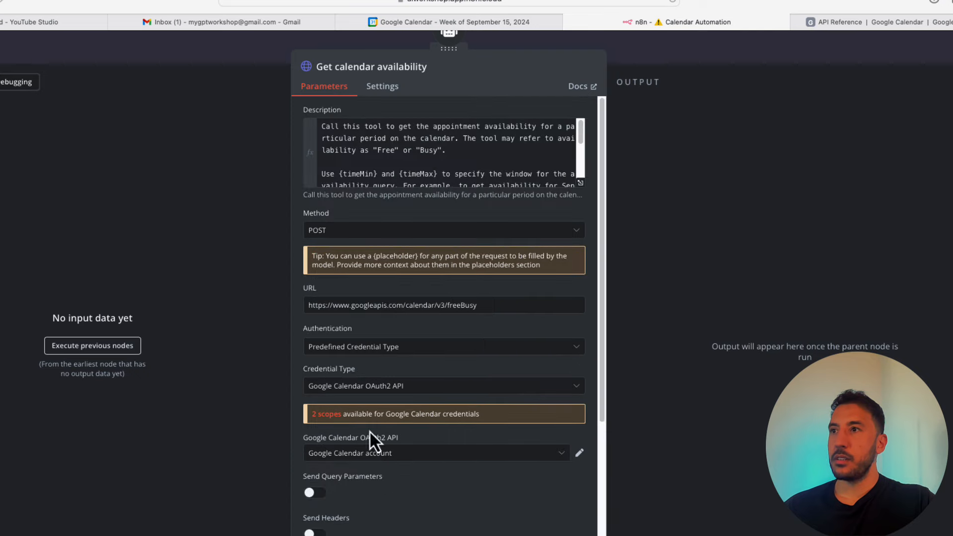
scroll(516, 453, down, 5)
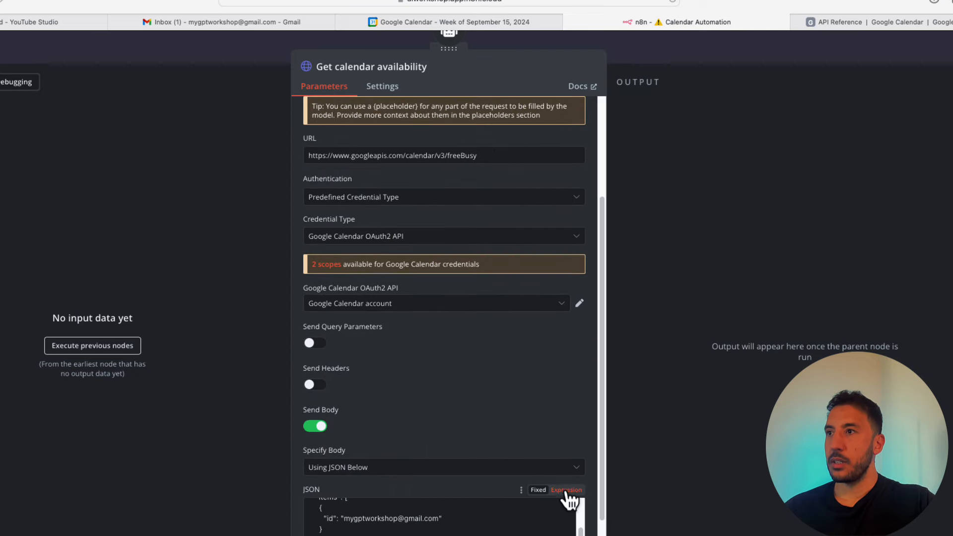
- Switch the JSON body to Expression mode and open it in the full-size editor
click(566, 490)
scroll(384, 433, down, 2)
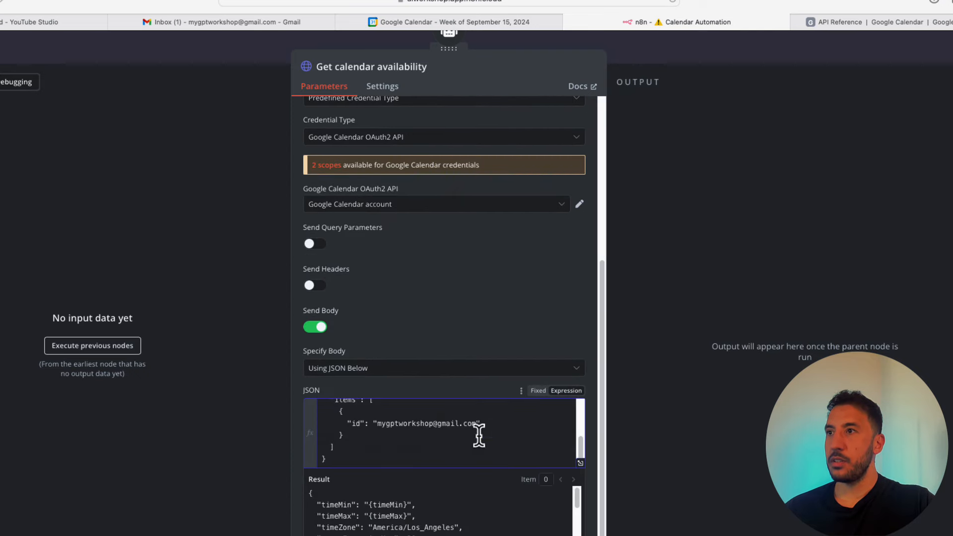
click(580, 463)
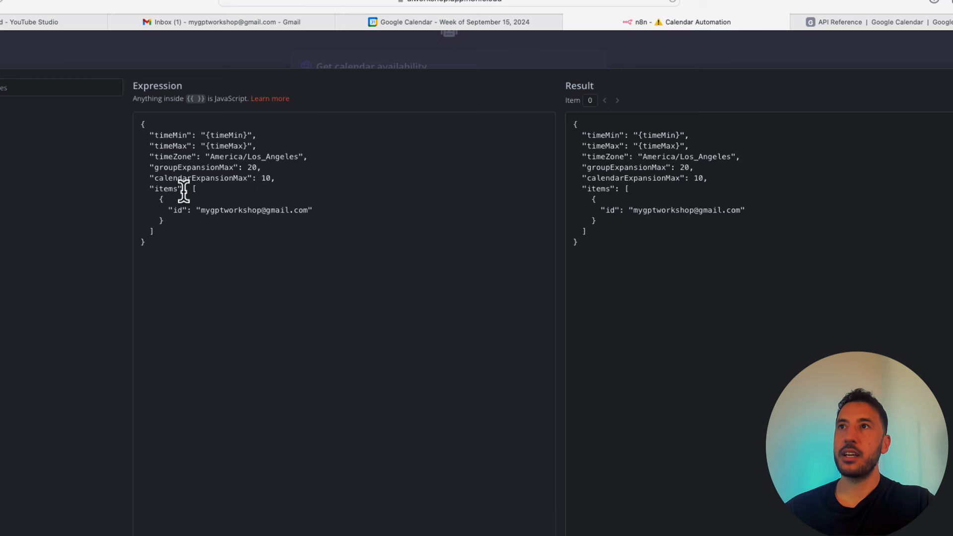
- Review the calendar id and America/Los_Angeles timezone in the JSON body, then close the editor
triple_click(181, 210)
click(183, 213)
triple_click(241, 210)
click(257, 216)
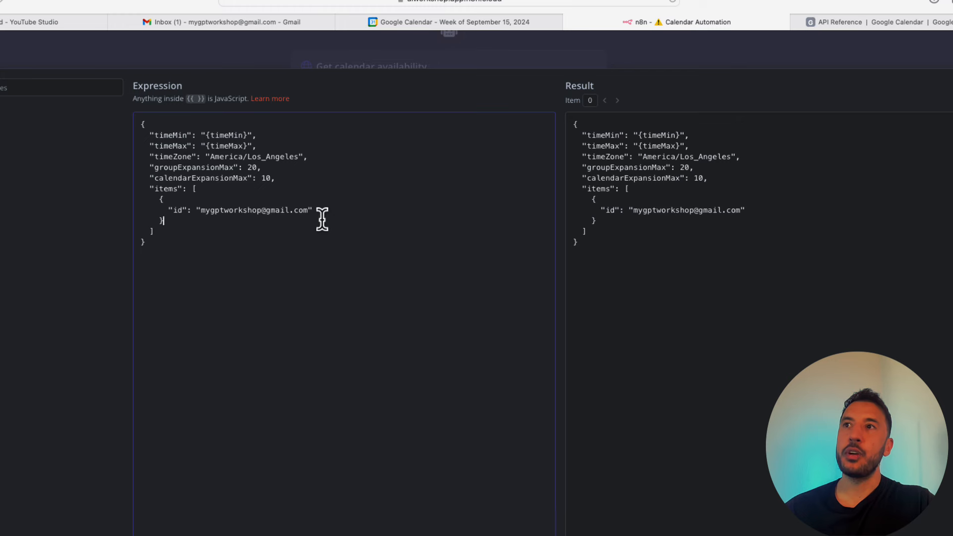
drag(309, 210, 206, 206)
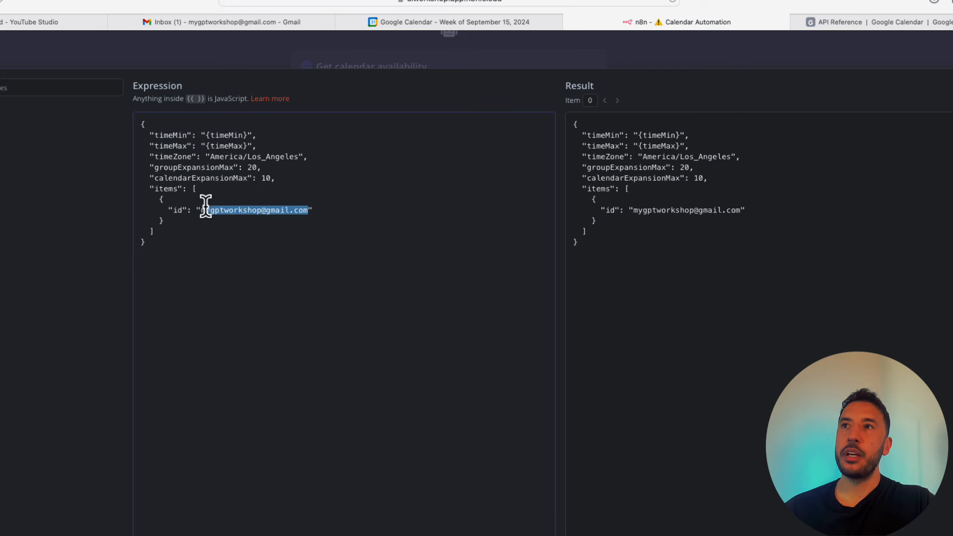
click(201, 221)
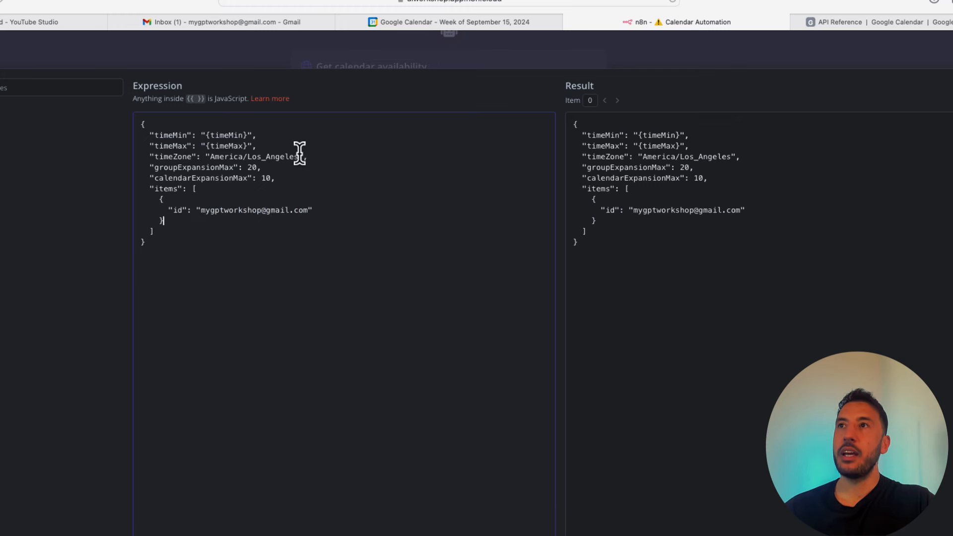
drag(299, 156, 214, 156)
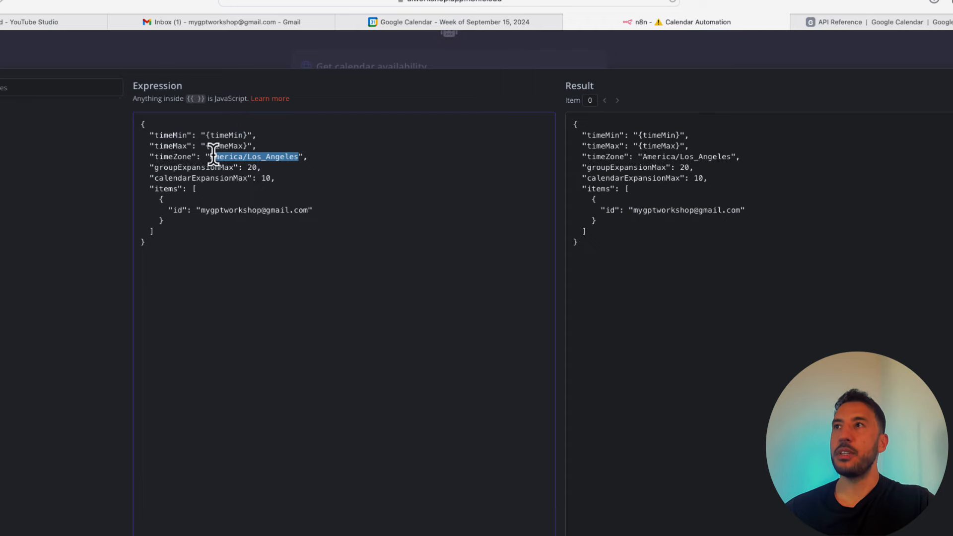
click(489, 53)
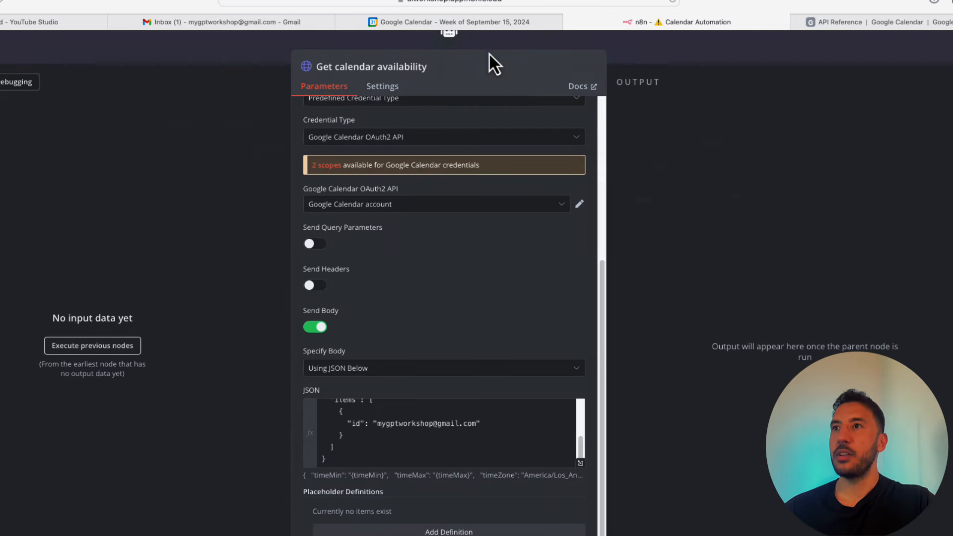
scroll(418, 440, down, 3)
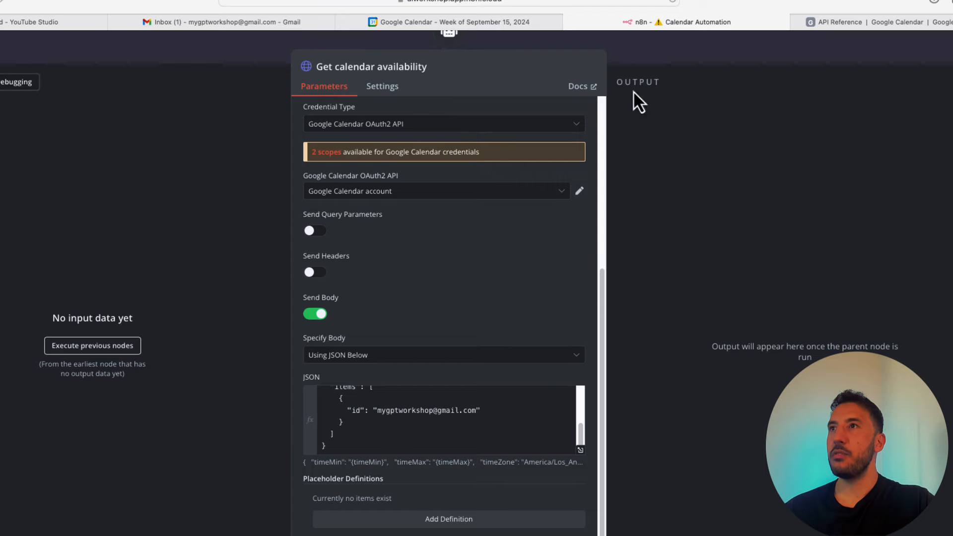
- Close the availability tool, reposition its node, and add a new HTTP Request tool to the AI Agent
click(687, 45)
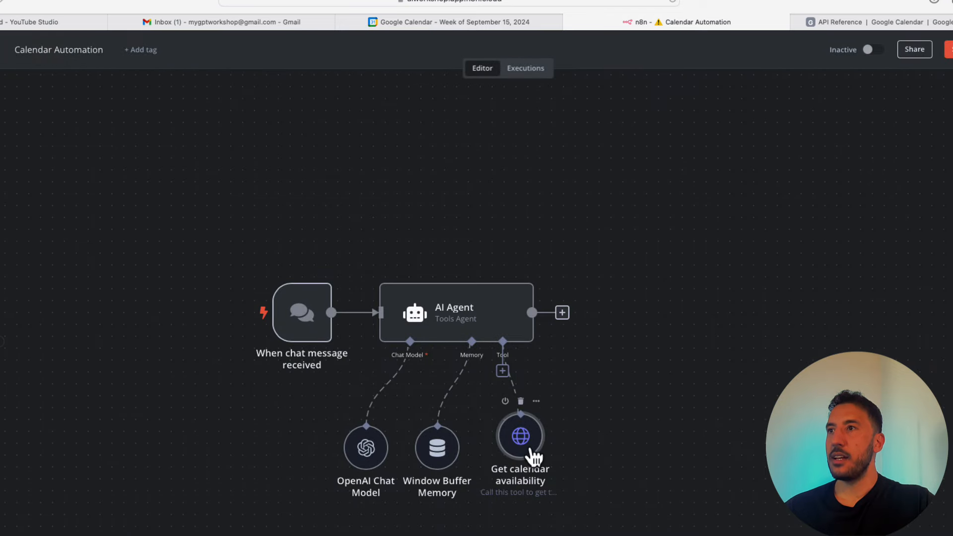
drag(534, 457, 566, 467)
click(502, 371)
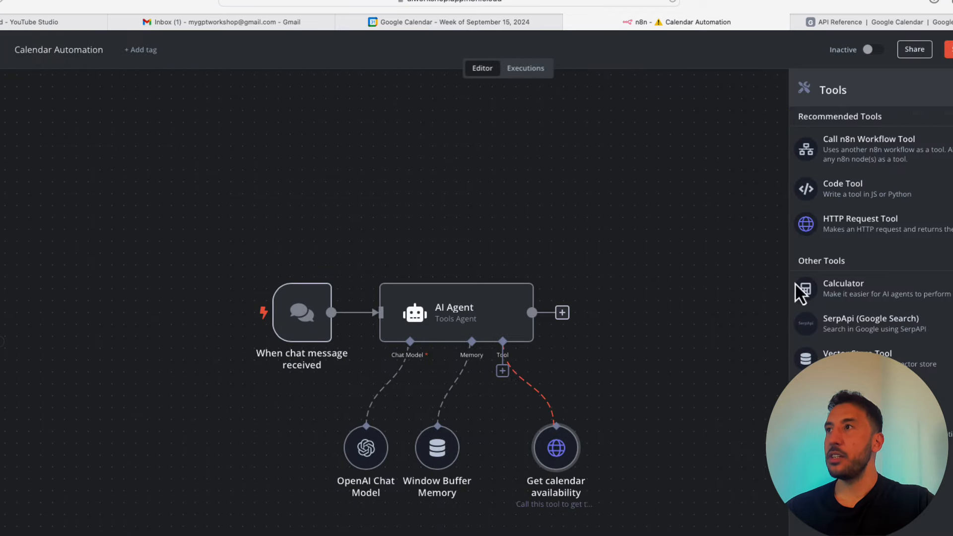
click(907, 232)
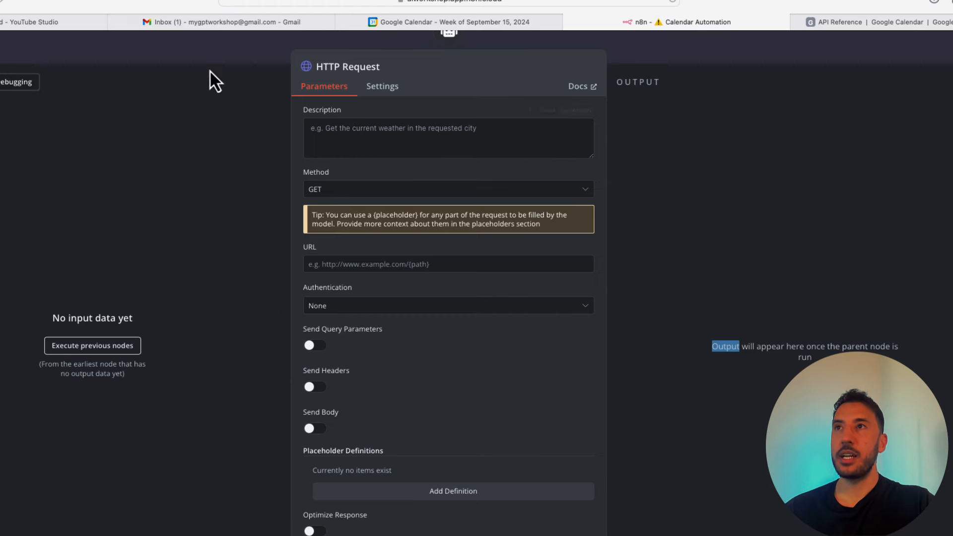
- Describe the new tool as booking calendar appointments and set its method to POST
click(400, 135)
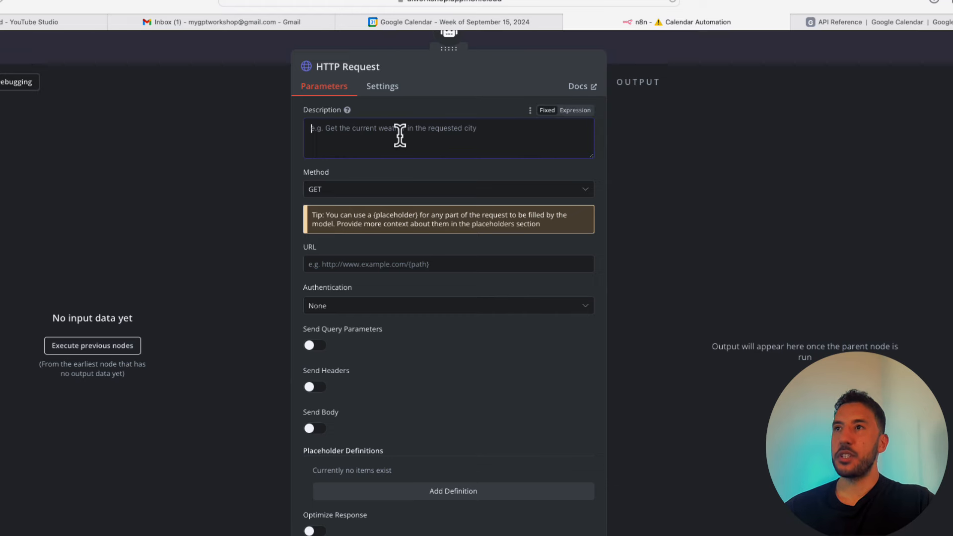
text(Call this tool to book an appointment in the calendar.)
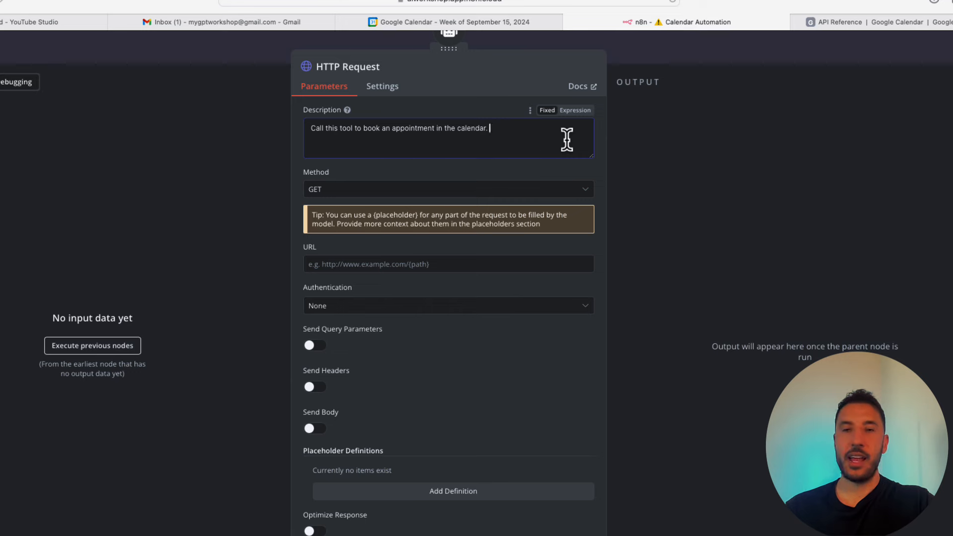
click(362, 191)
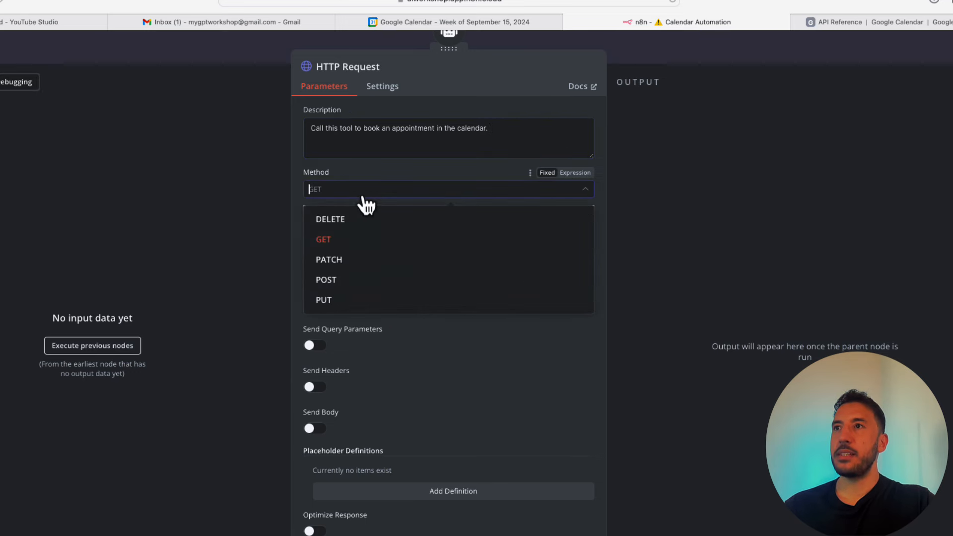
click(340, 279)
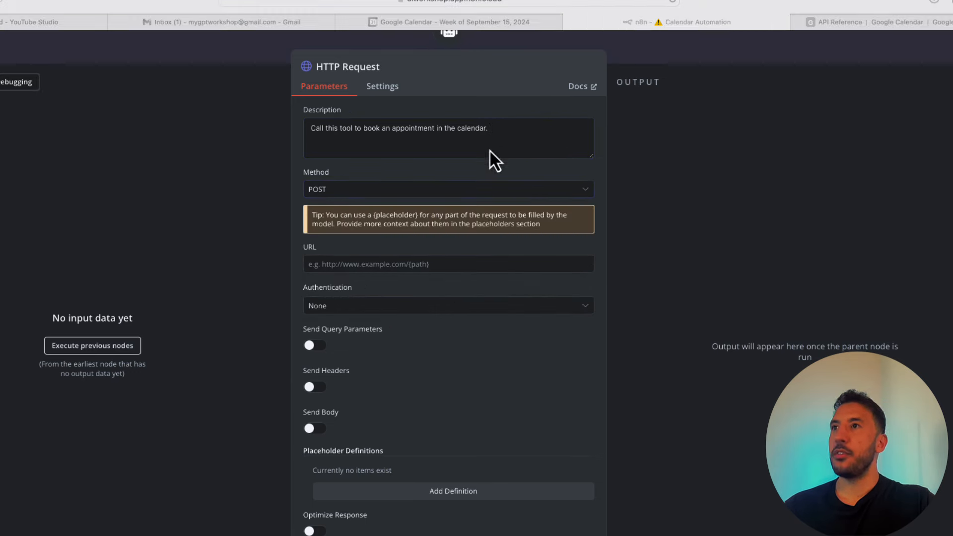
click(910, 26)
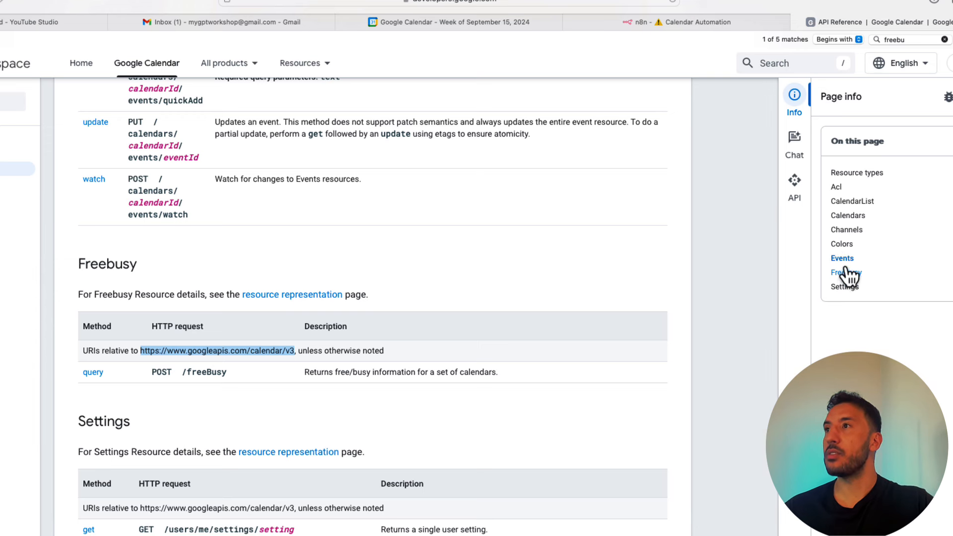
- Locate the Events insert endpoint POST /calendars/calendarId/events in the API reference, then return to n8n
click(847, 259)
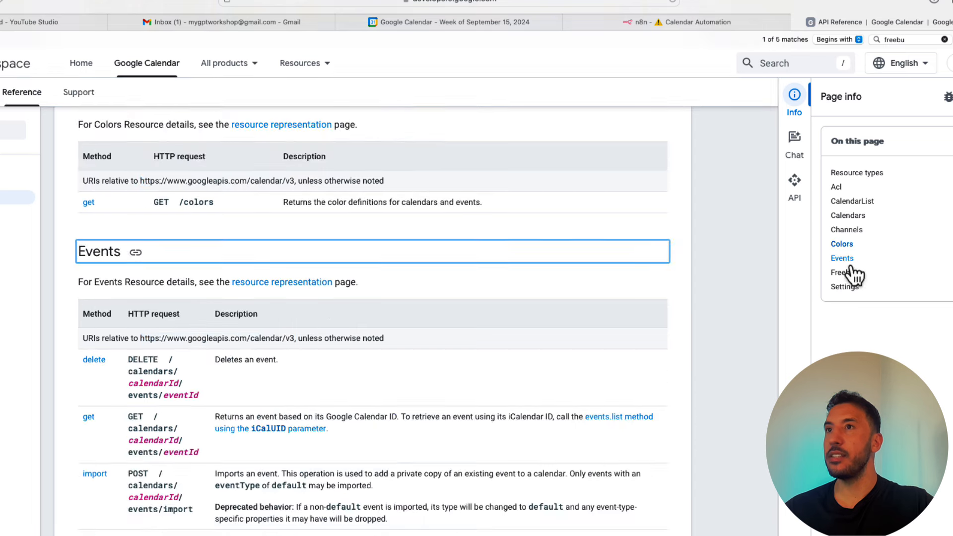
scroll(176, 477, down, 1)
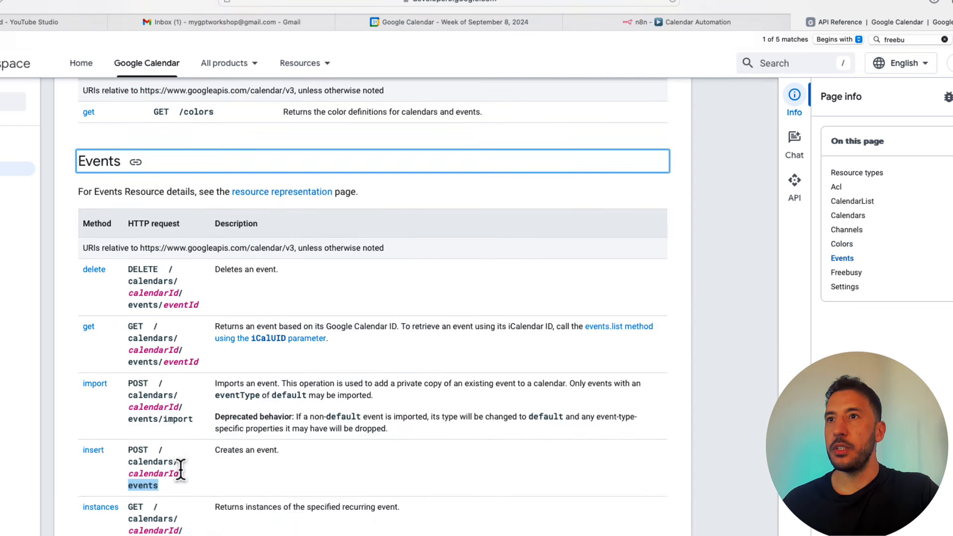
click(181, 471)
triple_click(258, 451)
click(171, 459)
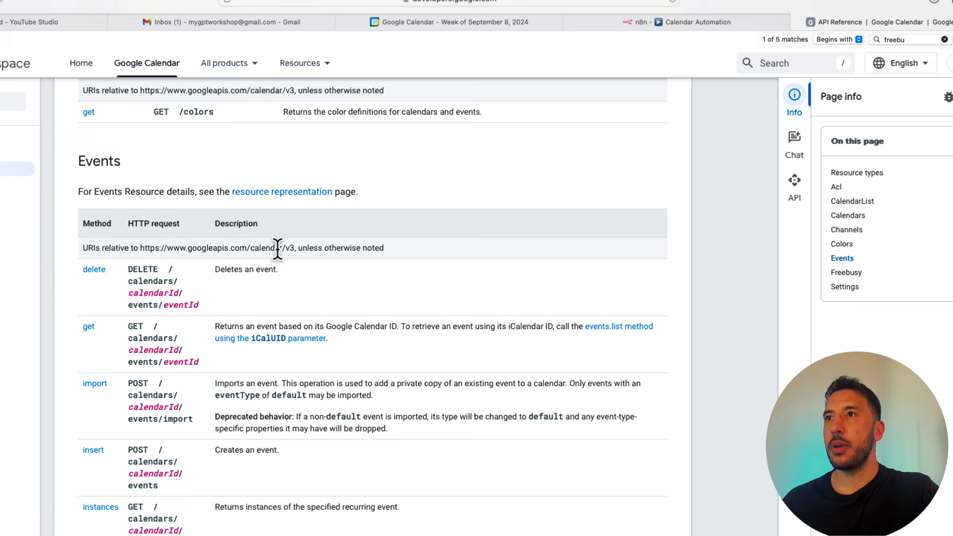
double_click(156, 474)
triple_click(155, 474)
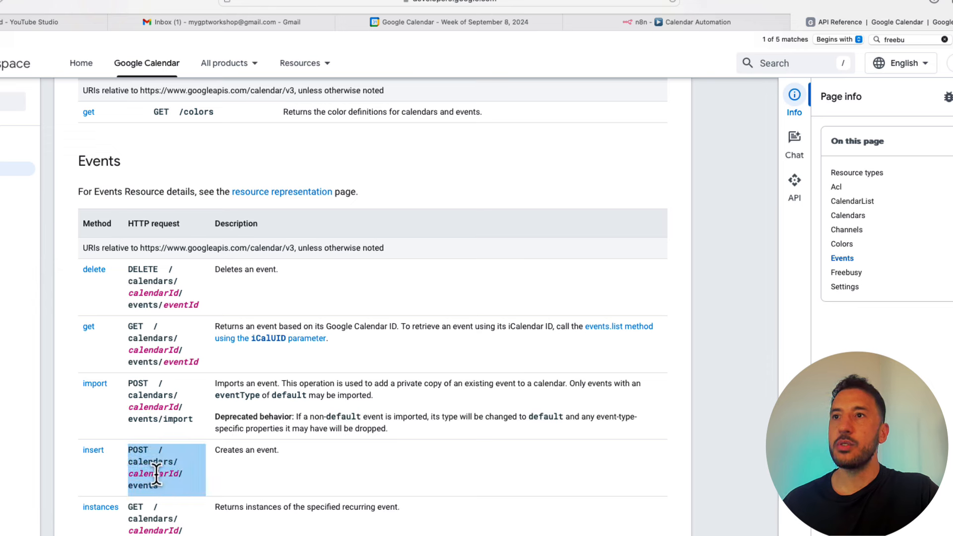
double_click(156, 473)
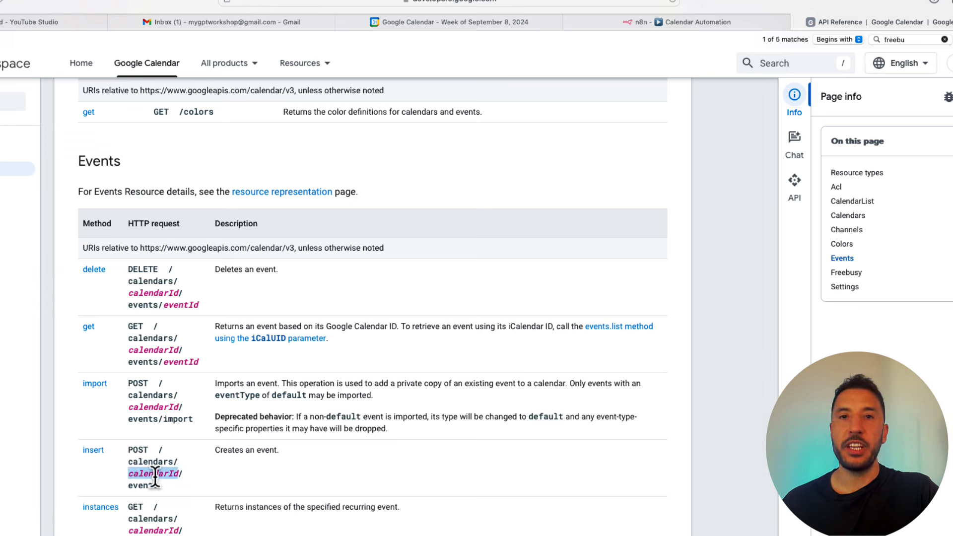
double_click(151, 484)
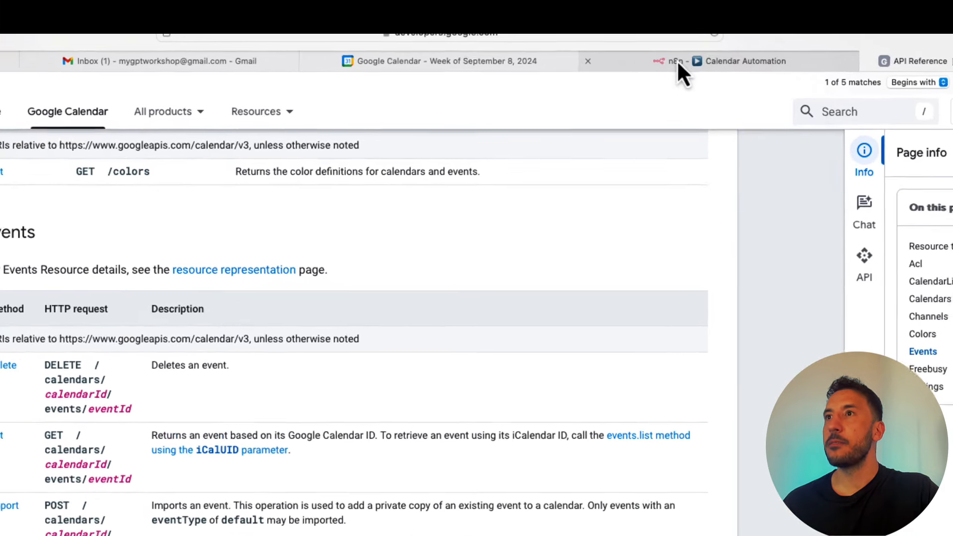
click(646, 22)
- Make the booking tool's URL end in /calendar/v3/calendars/<calendar e-mail>/events
click(424, 269)
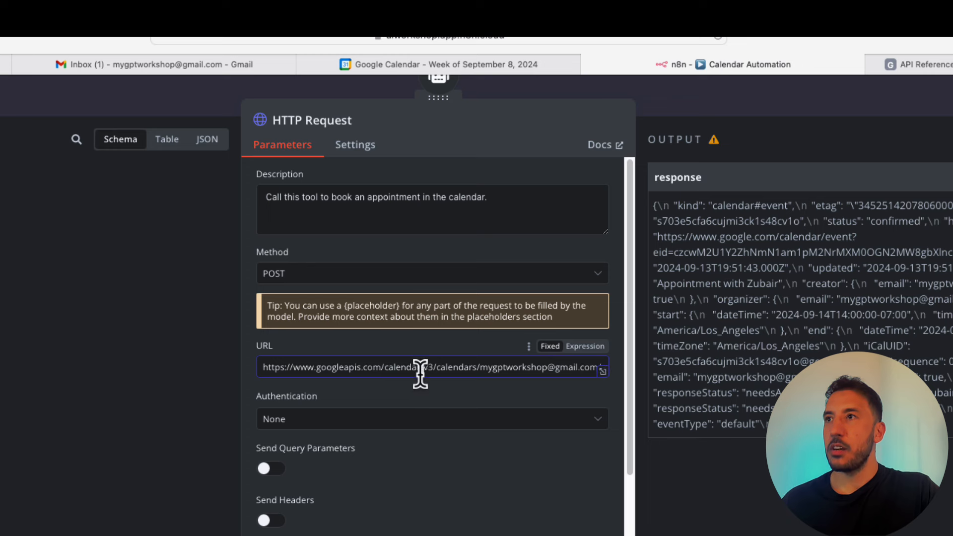
click(432, 370)
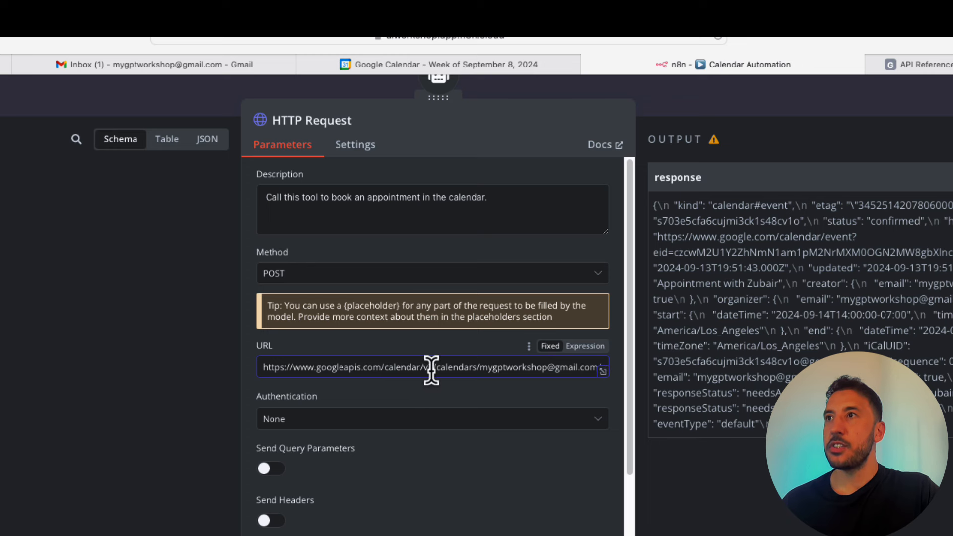
triple_click(466, 367)
click(509, 370)
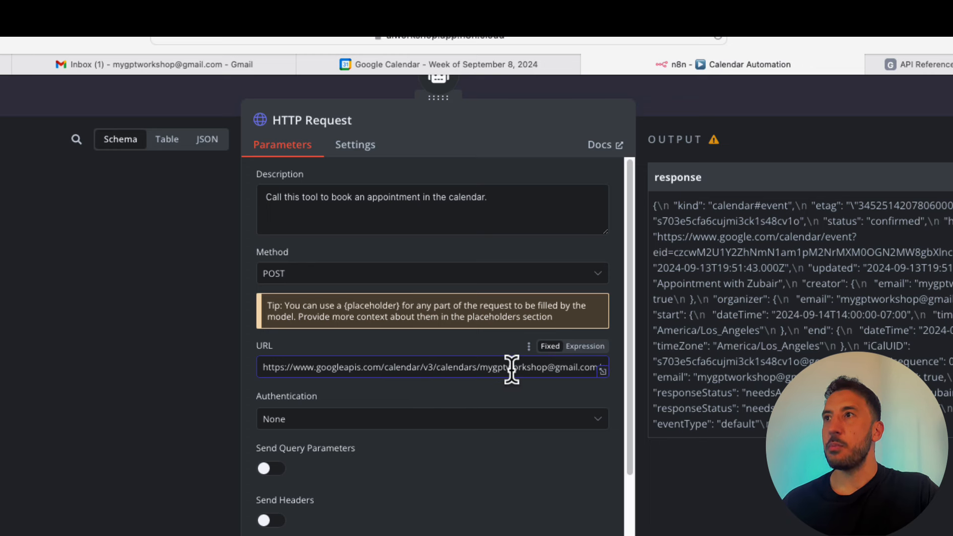
drag(512, 370, 664, 366)
click(561, 370)
click(574, 368)
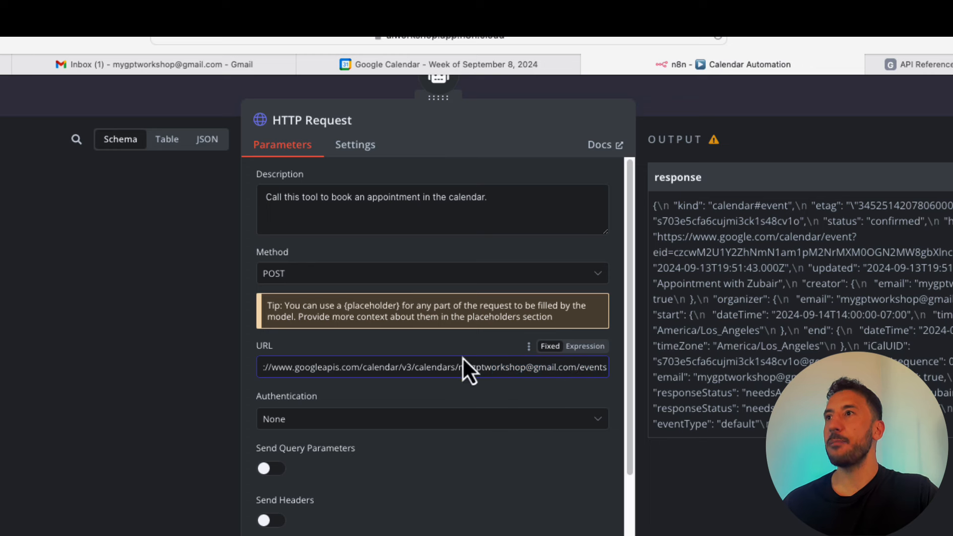
- Authenticate via predefined Google Calendar OAuth2 API type using the 'Google Calendar account' credential
click(415, 421)
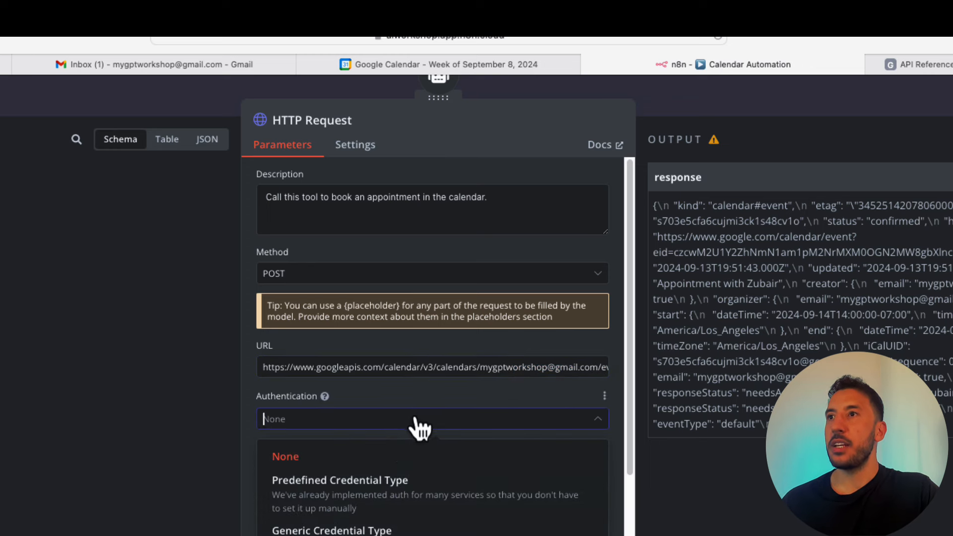
click(364, 482)
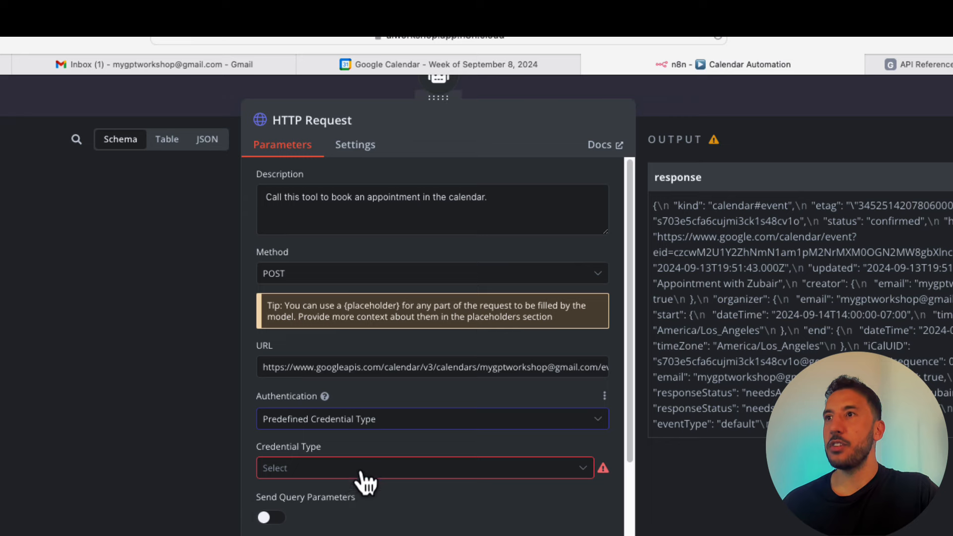
click(366, 479)
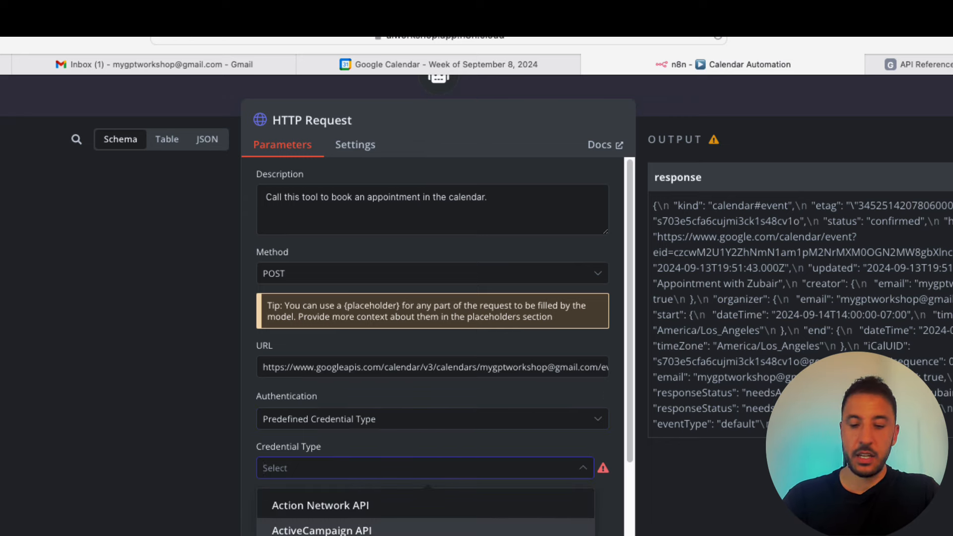
text(googlecal)
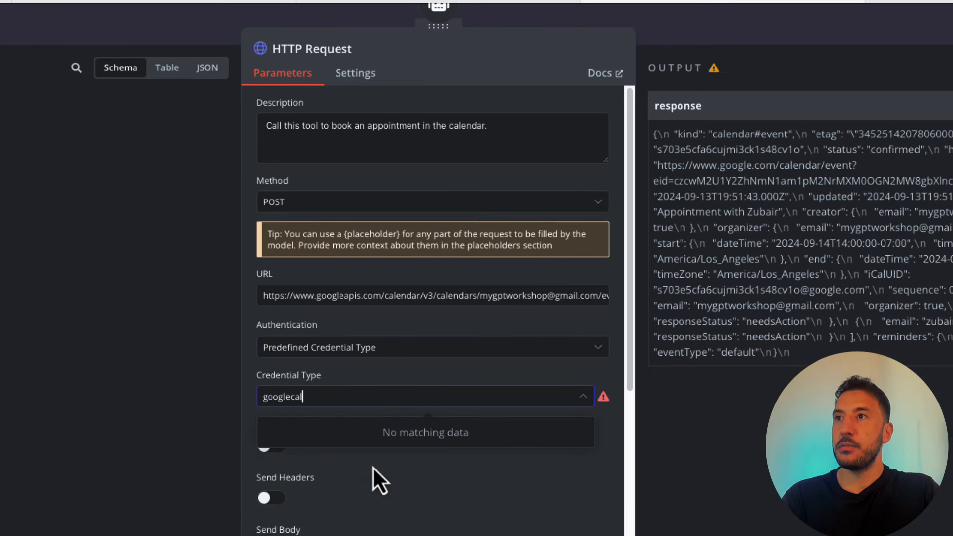
key(BackSpace)
key(BackSpace)
key(BackSpace)
key(BackSpace)
key(BackSpace)
key(BackSpace)
key(BackSpace)
key(BackSpace)
key(BackSpace)
text(cal)
click(343, 516)
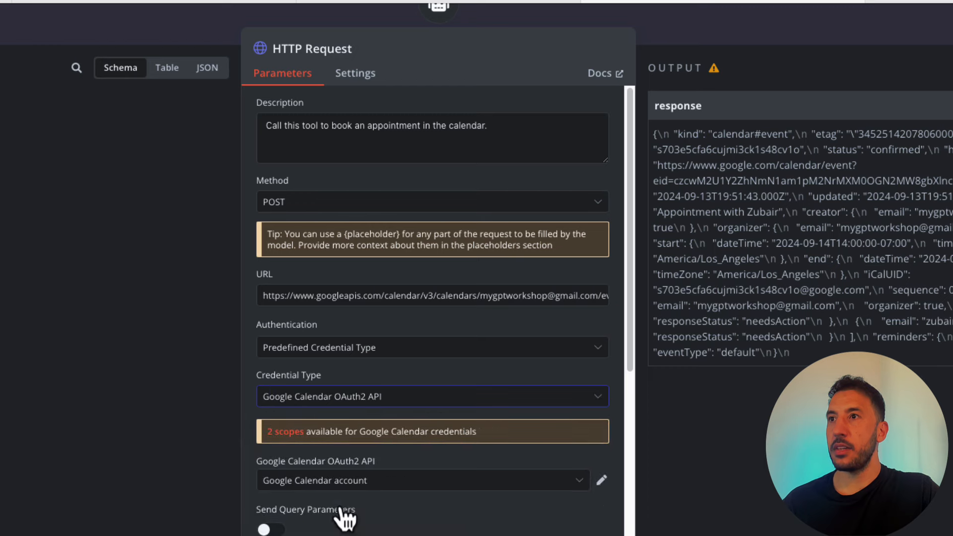
click(393, 491)
click(358, 519)
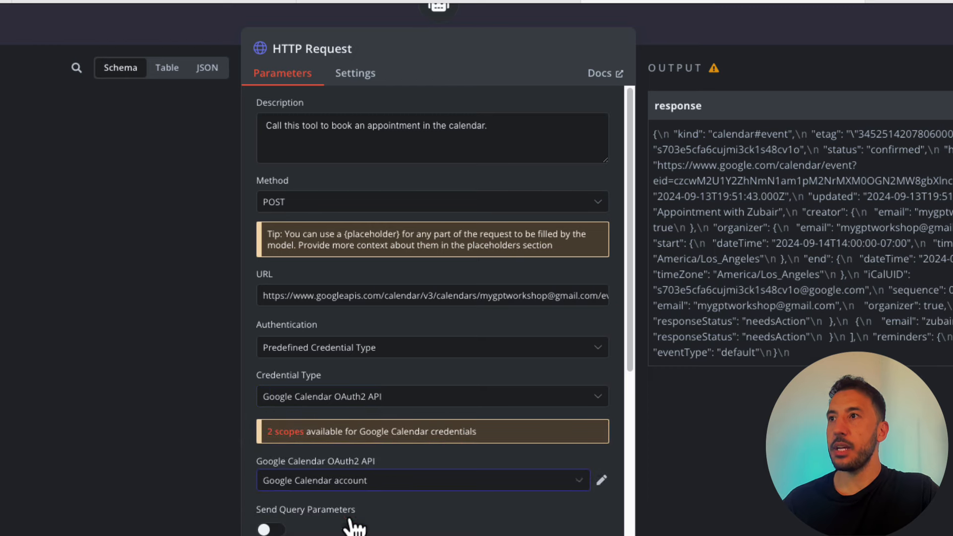
scroll(609, 489, down, 3)
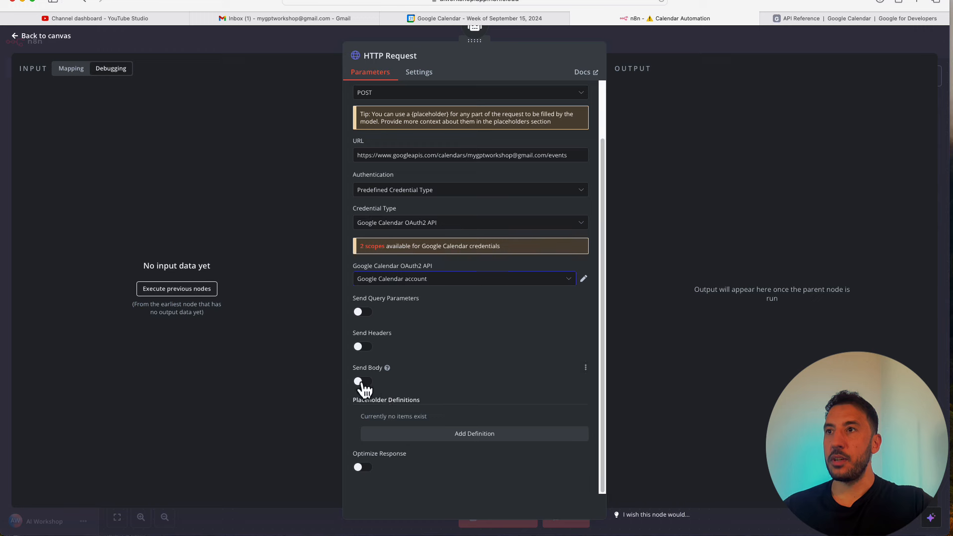
- Turn on Send Body as JSON and paste the event body with attendees as an expression
click(362, 382)
scroll(449, 414, down, 2)
click(436, 341)
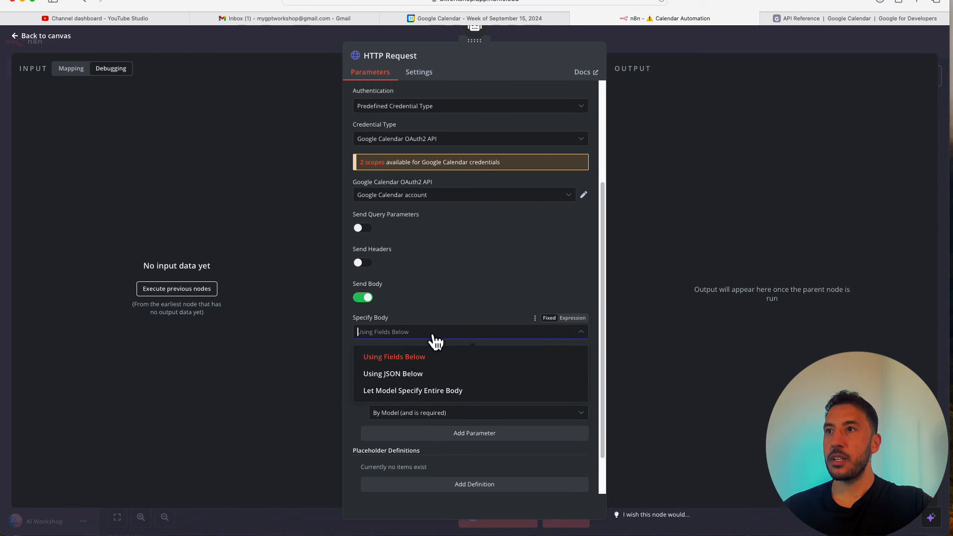
click(396, 373)
scroll(453, 383, down, 1)
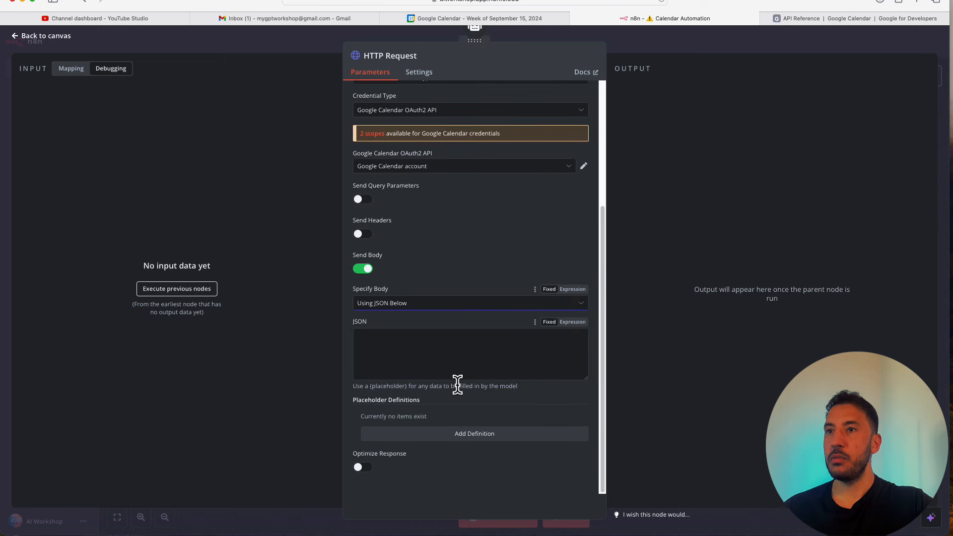
click(385, 397)
key(super+v)
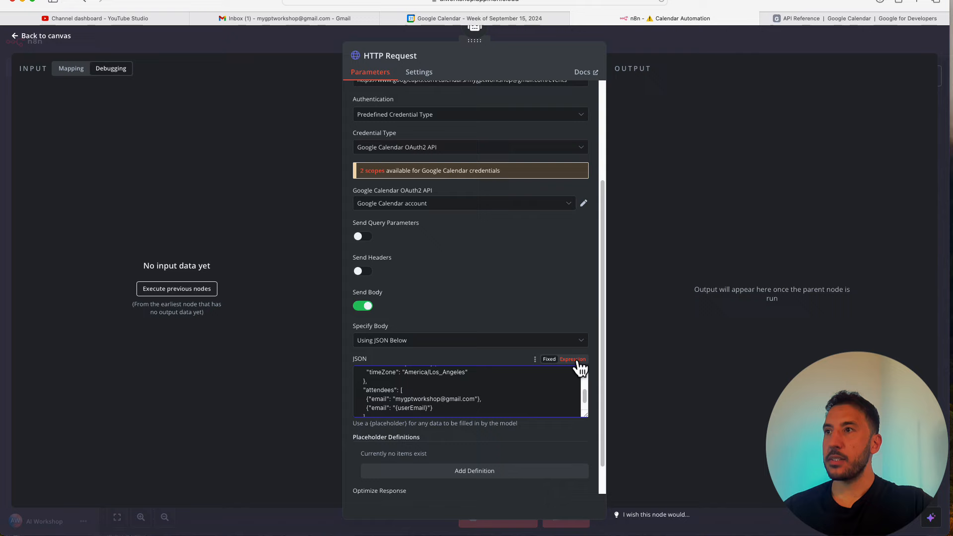
click(578, 361)
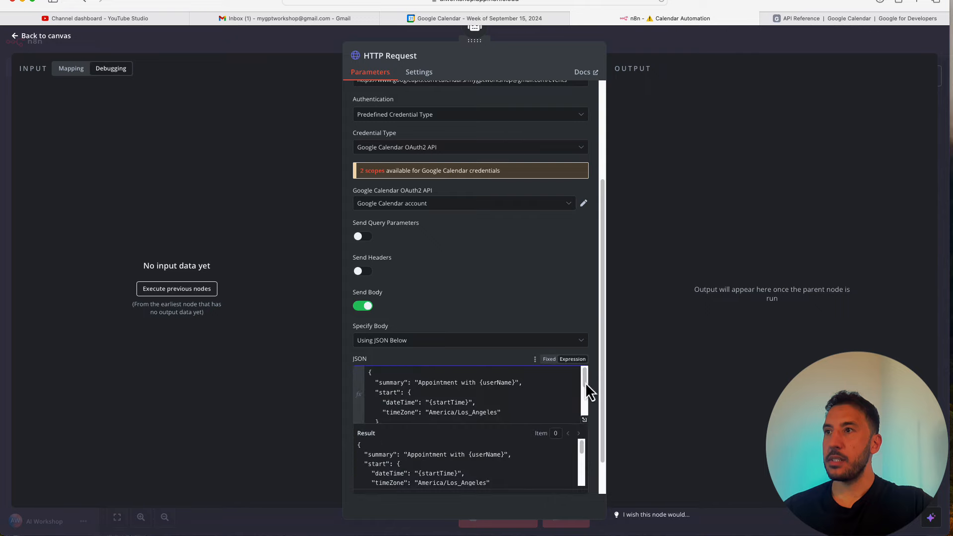
click(586, 422)
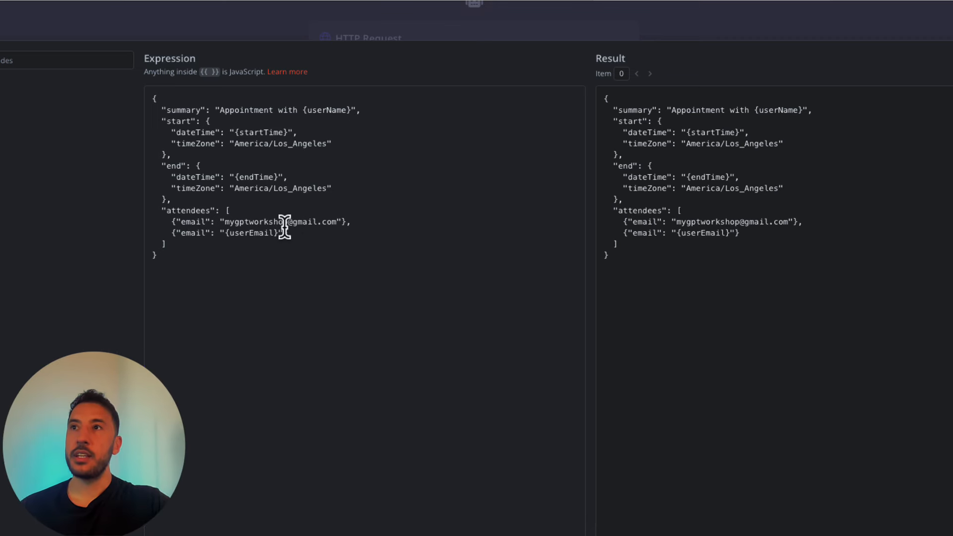
- Review the userEmail placeholder in the full-size editor, then close it and look over the parameters
double_click(254, 233)
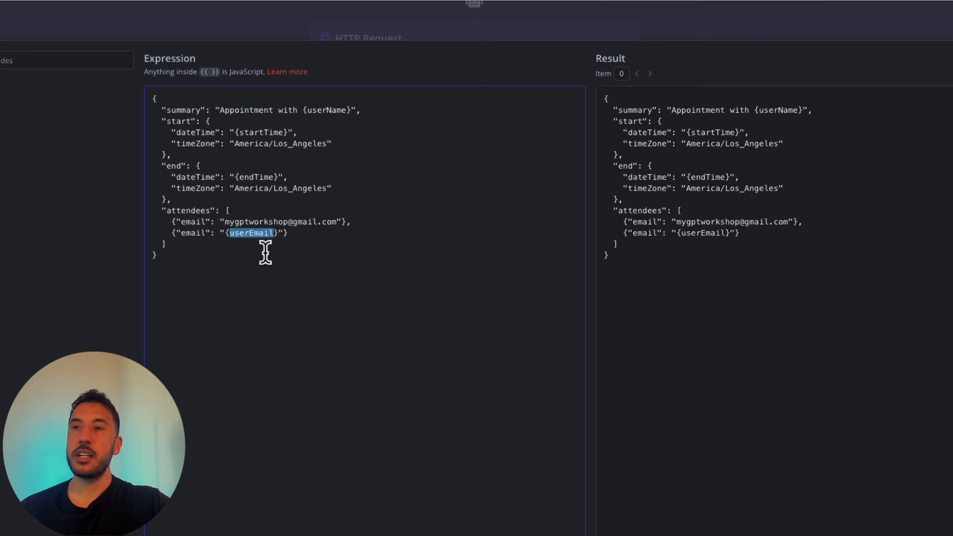
click(297, 301)
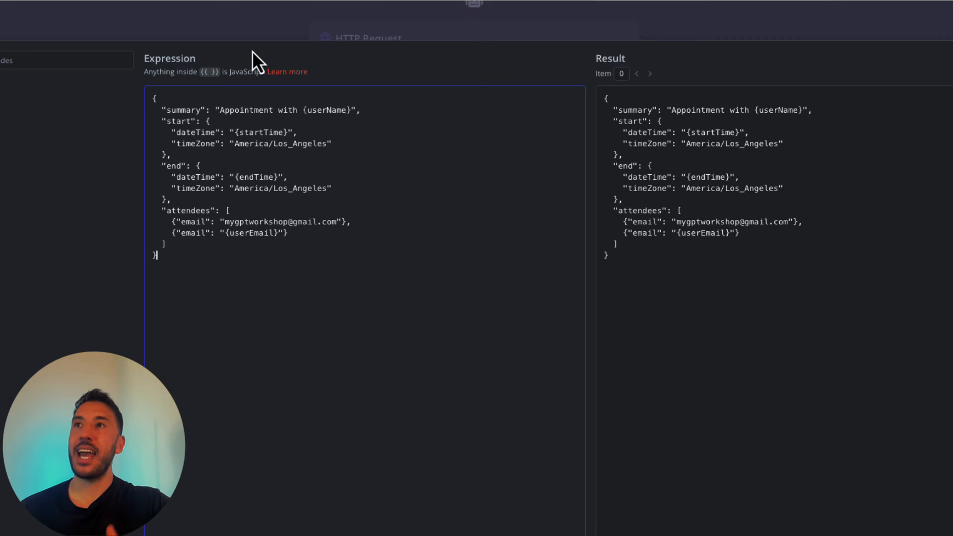
click(250, 23)
scroll(412, 308, down, 1)
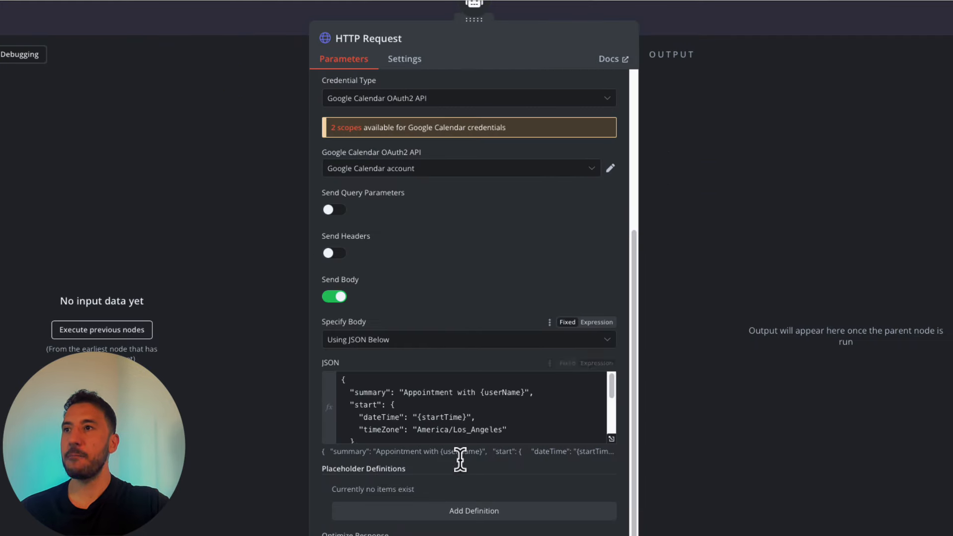
scroll(427, 420, down, 1)
scroll(427, 420, up, 2)
scroll(479, 474, down, 2)
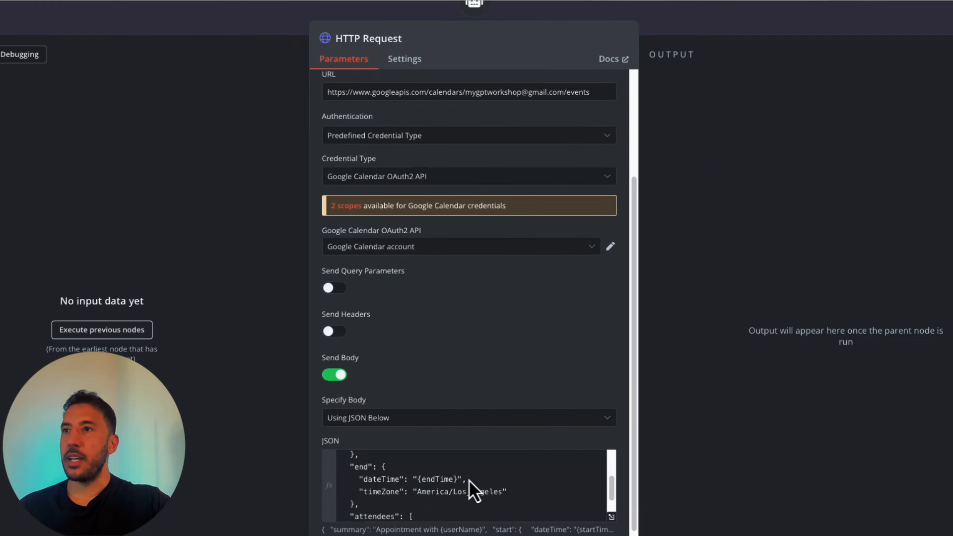
scroll(397, 496, down, 3)
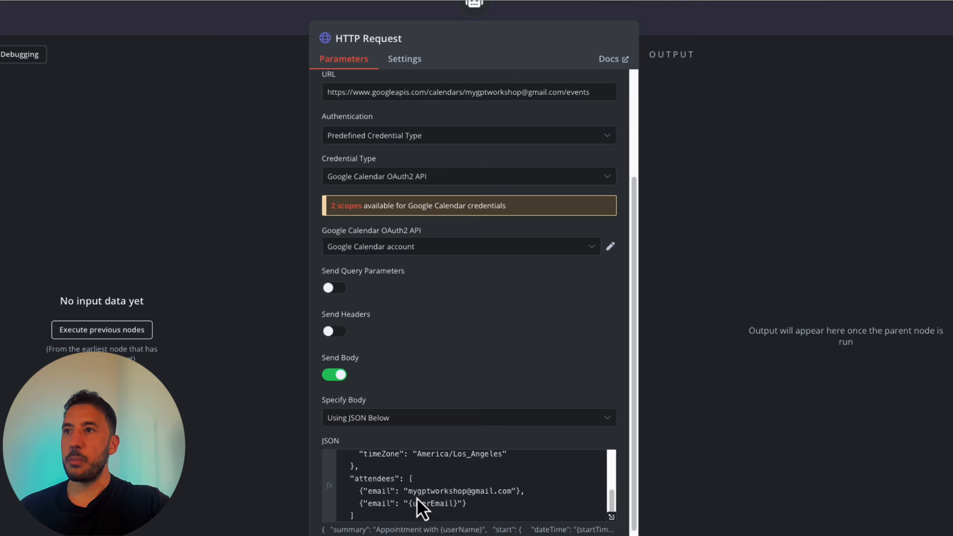
scroll(416, 499, up, 3)
scroll(423, 488, up, 1)
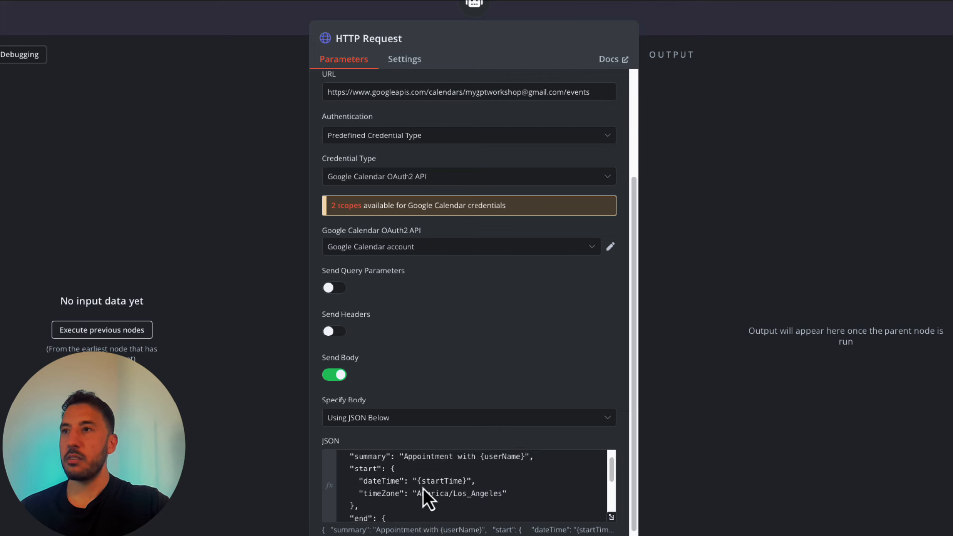
scroll(423, 488, up, 2)
scroll(423, 534, down, 2)
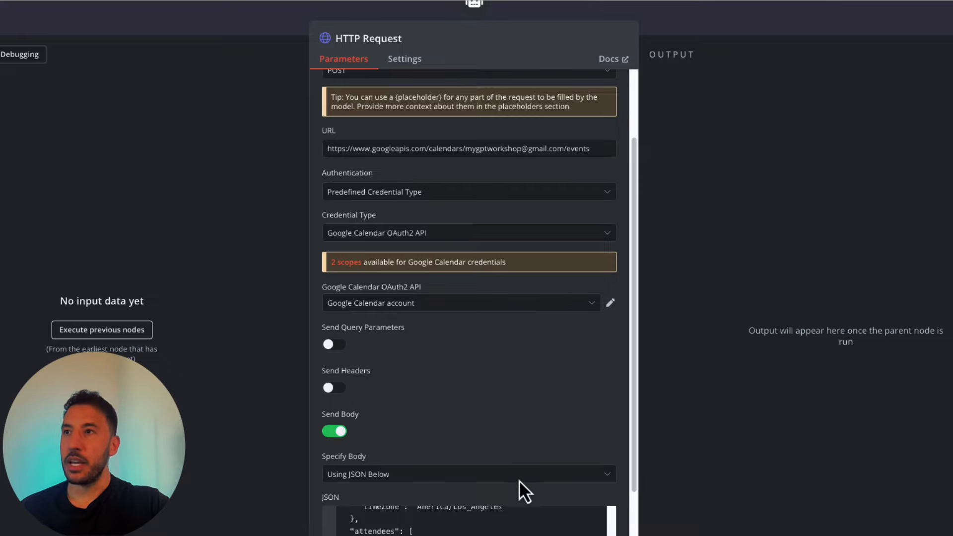
scroll(511, 447, down, 2)
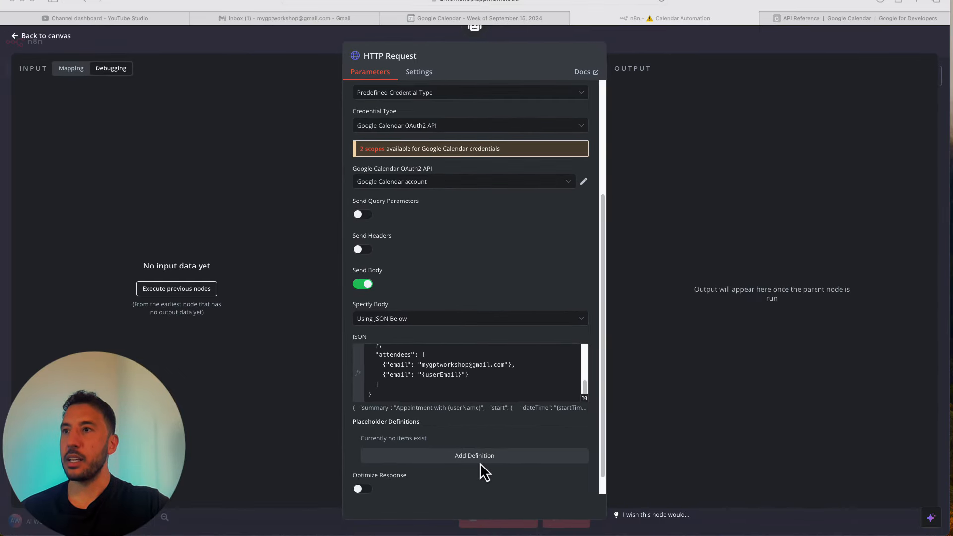
- Add a placeholder definition named userName
click(482, 461)
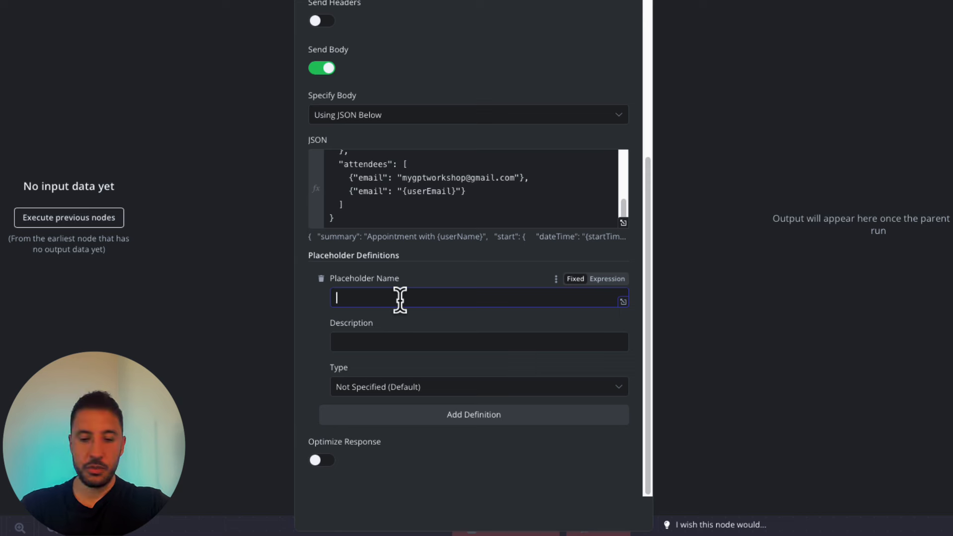
text(userName)
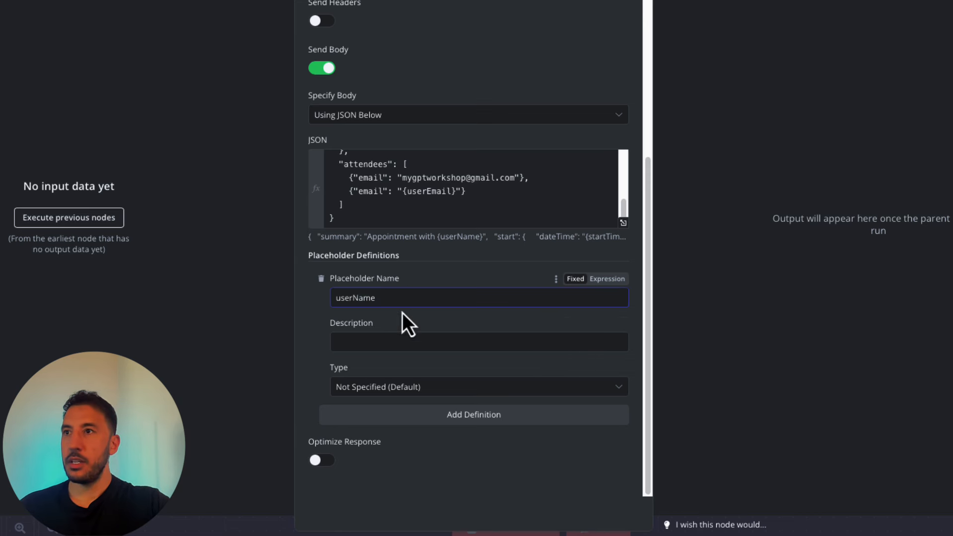
click(371, 335)
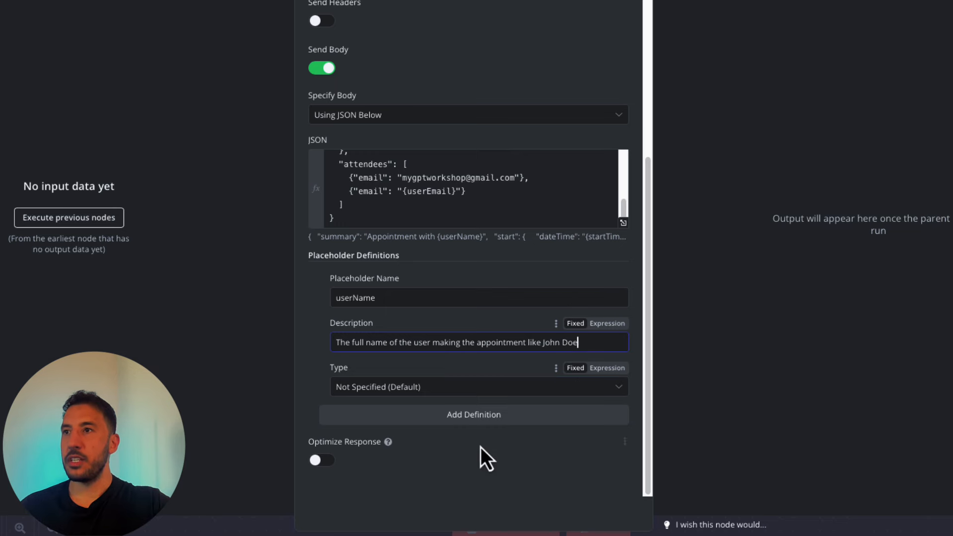
- Add a startTime placeholder described as Pacific/Standard start time, e.g. 2024-09-20T10:00:00-07:00
click(489, 422)
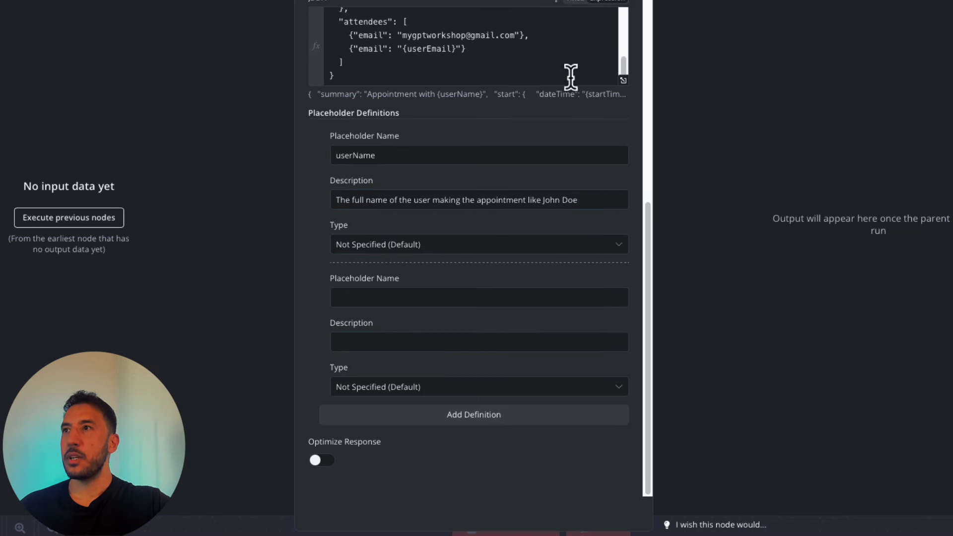
click(625, 85)
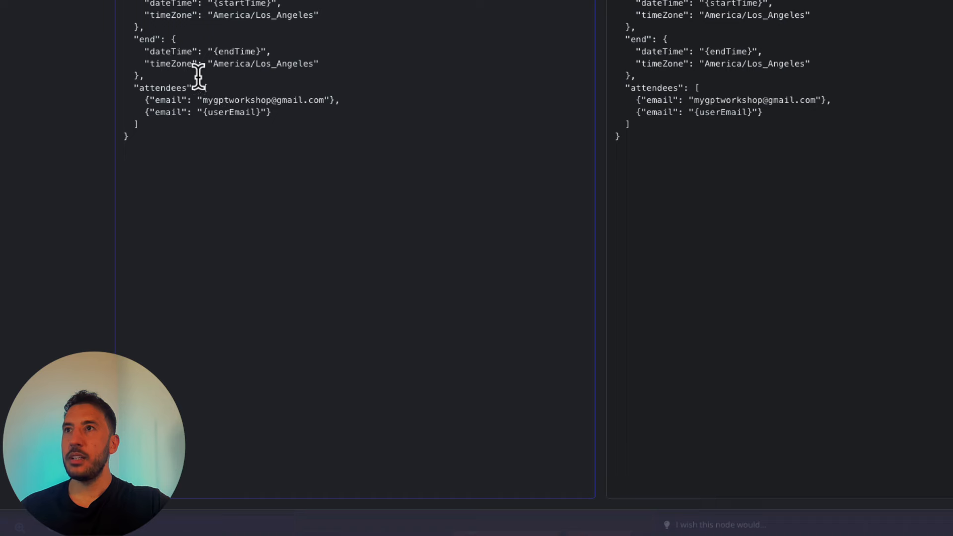
double_click(232, 51)
double_click(233, 4)
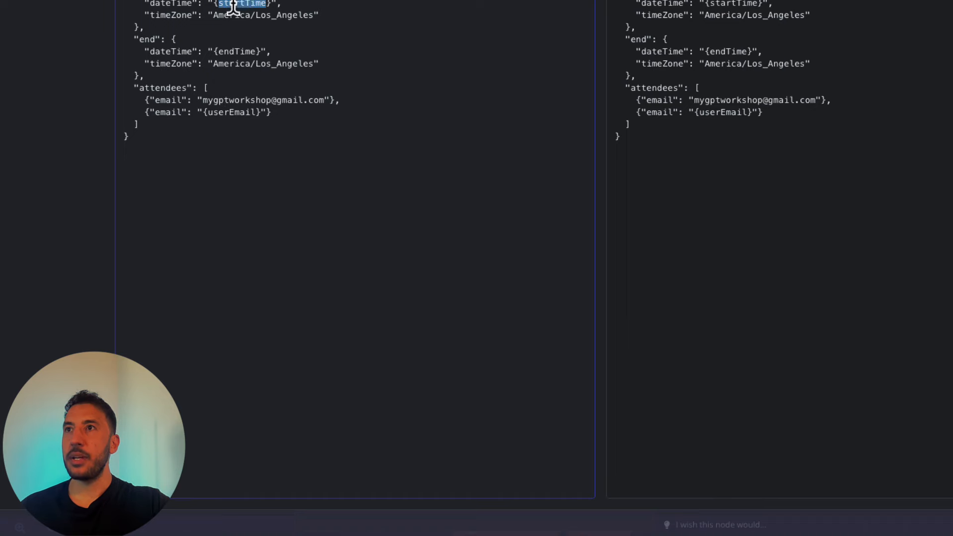
key(Escape)
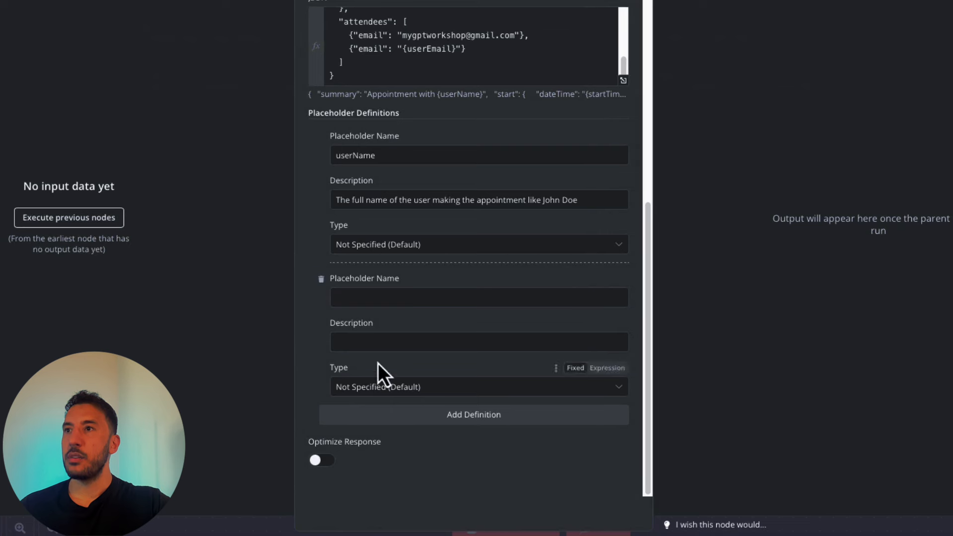
click(386, 297)
text(s)
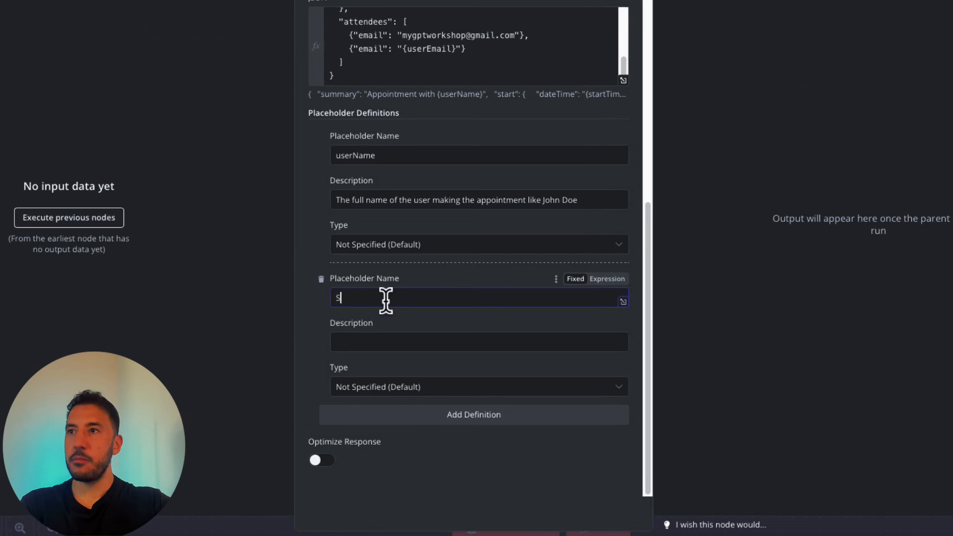
text(tartTime)
click(411, 342)
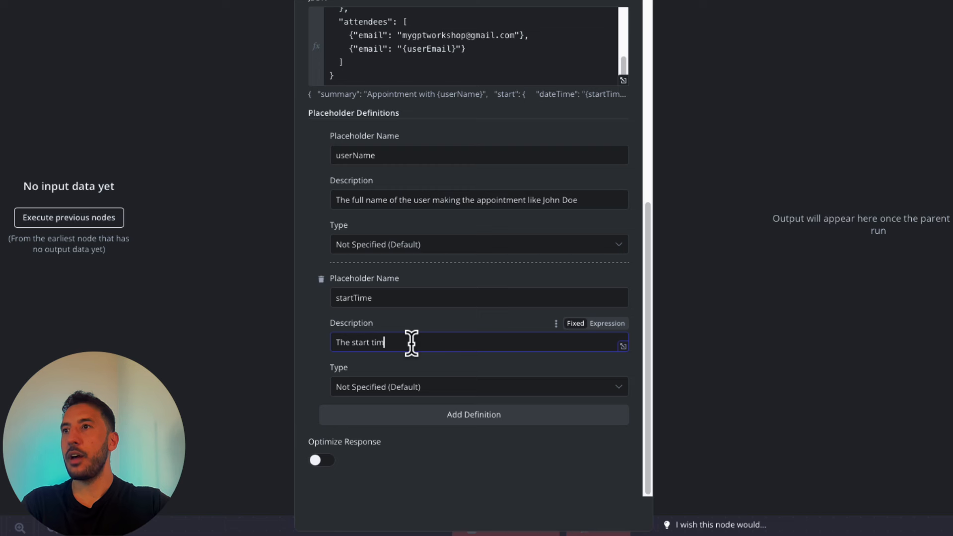
text(The start time of the event in Pacific/Standard timezone.  For)
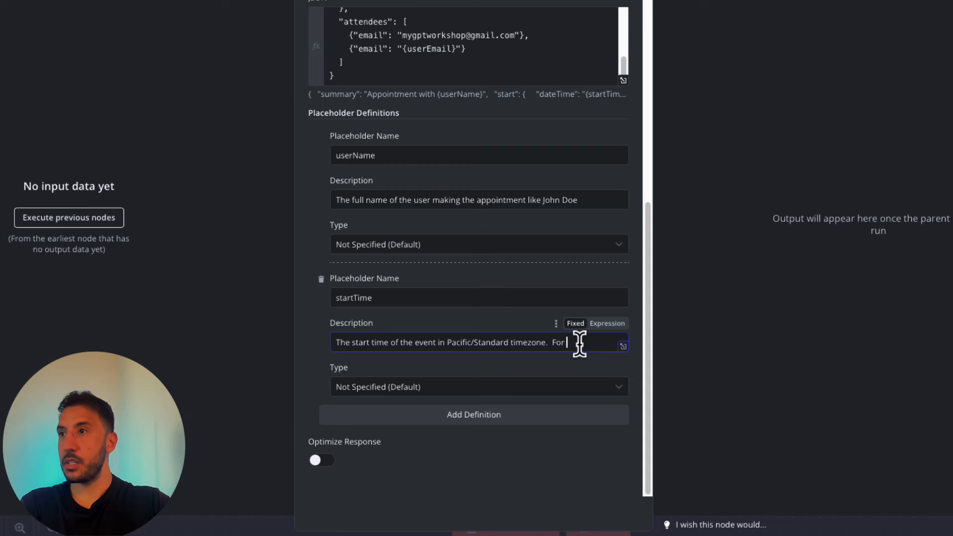
text(ample 2024-09-20T10:00:00-07:00)
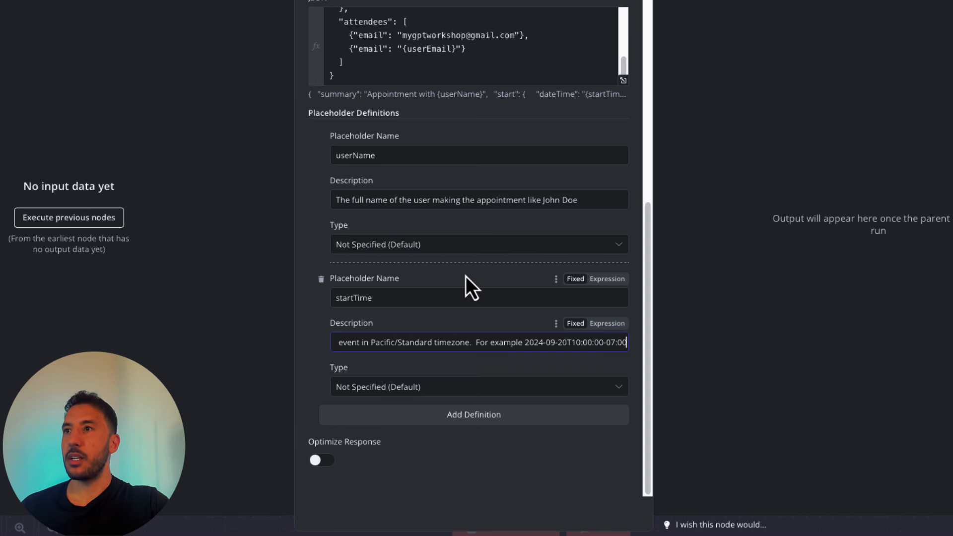
- Add an endTime placeholder whose description sets it 30 minutes after startTime
click(453, 421)
click(414, 439)
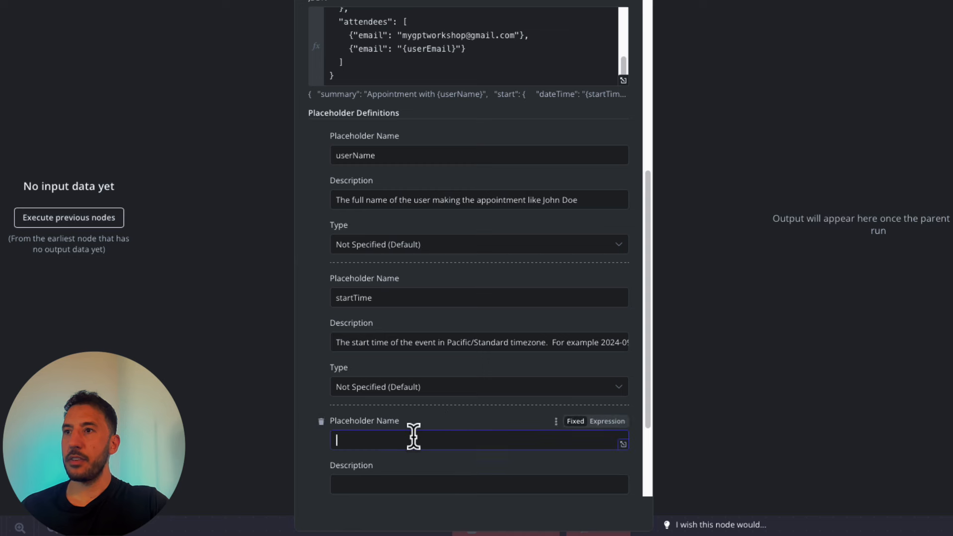
text(end)
text(Time)
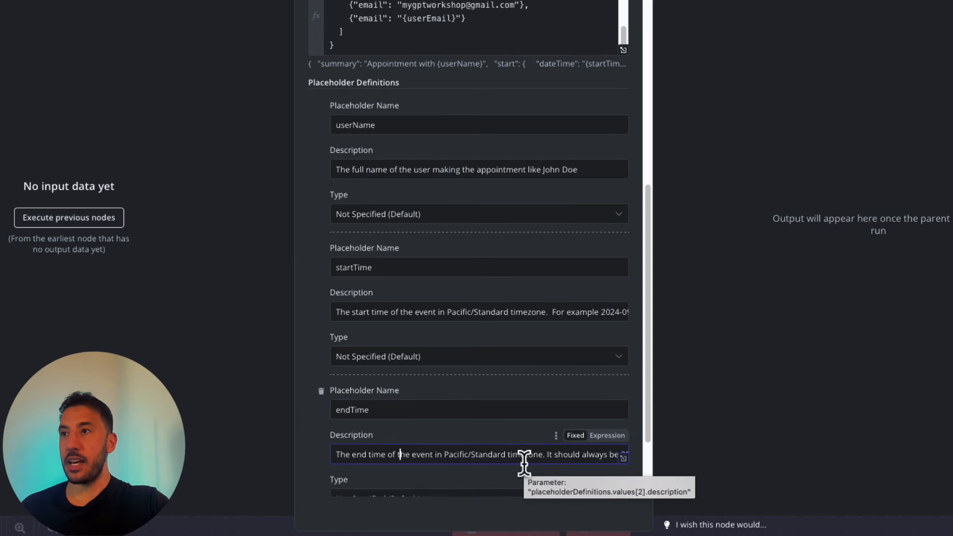
drag(546, 462, 640, 455)
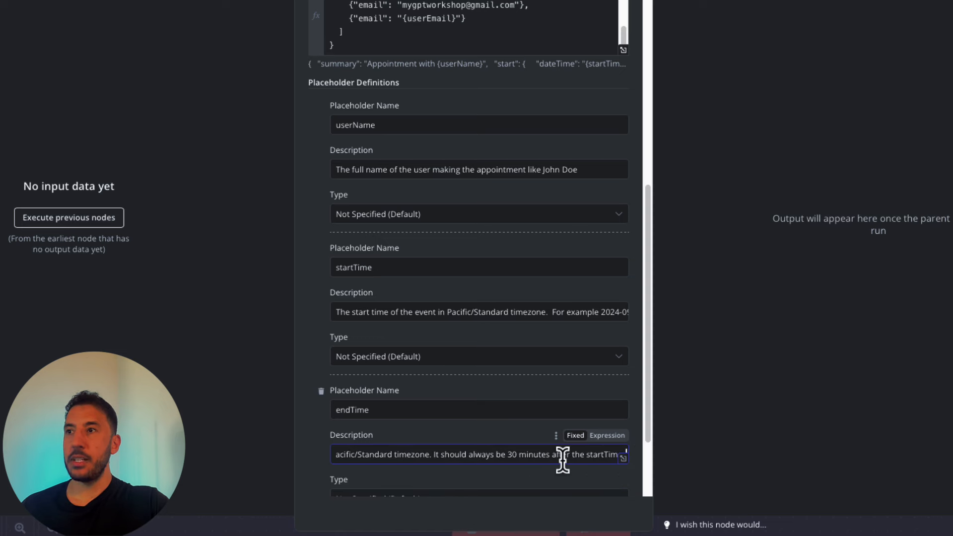
scroll(423, 449, down, 2)
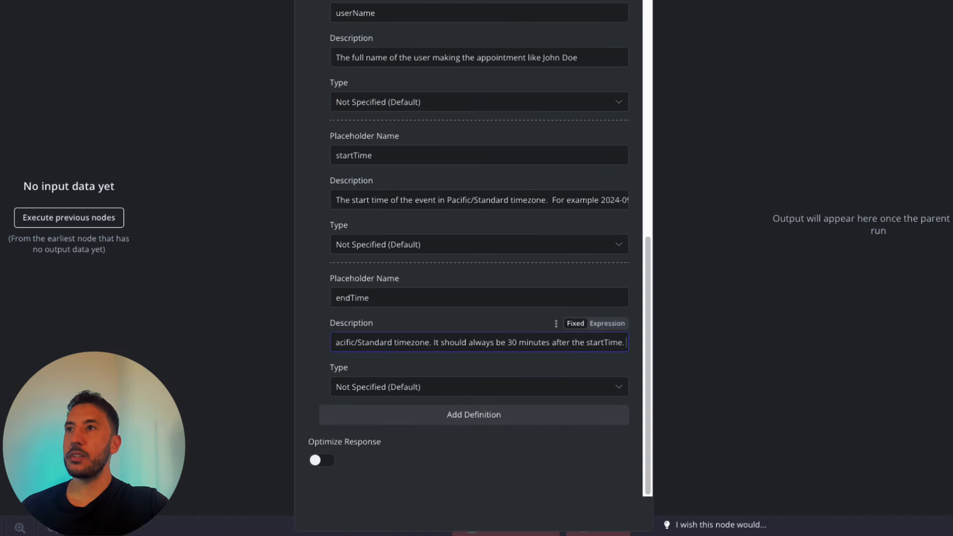
scroll(360, 57, up, 10)
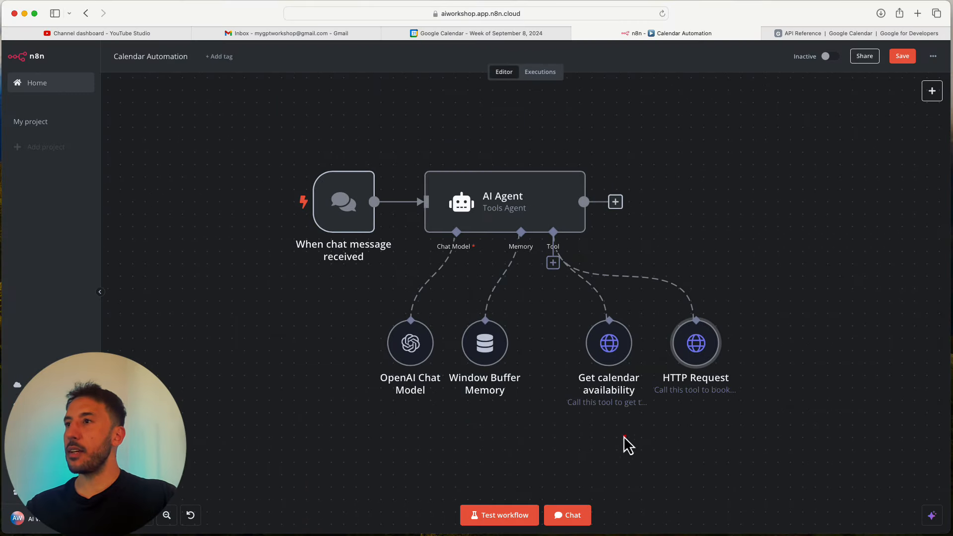
- In the chat, ask the agent which times AI Workshop is available tomorrow for an appointment
click(577, 514)
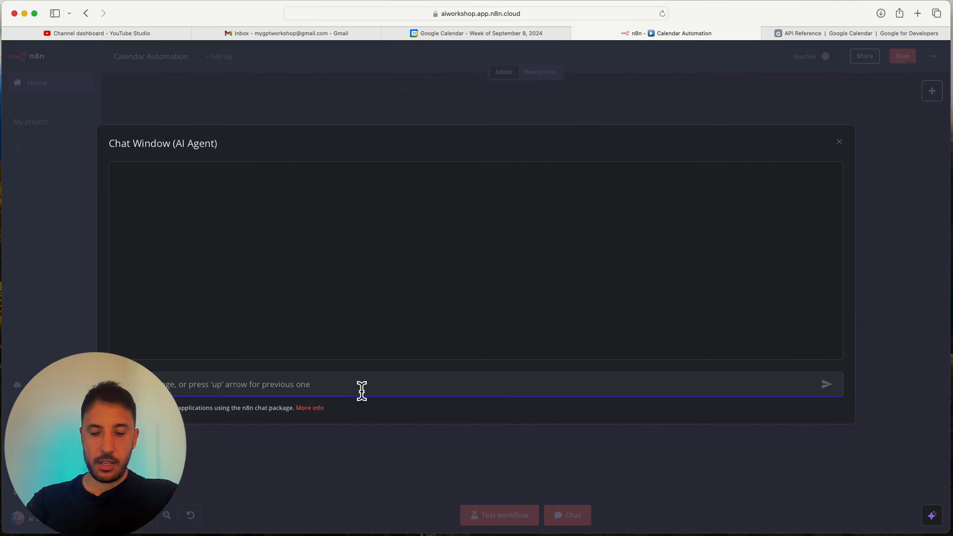
text(Hi I want to m)
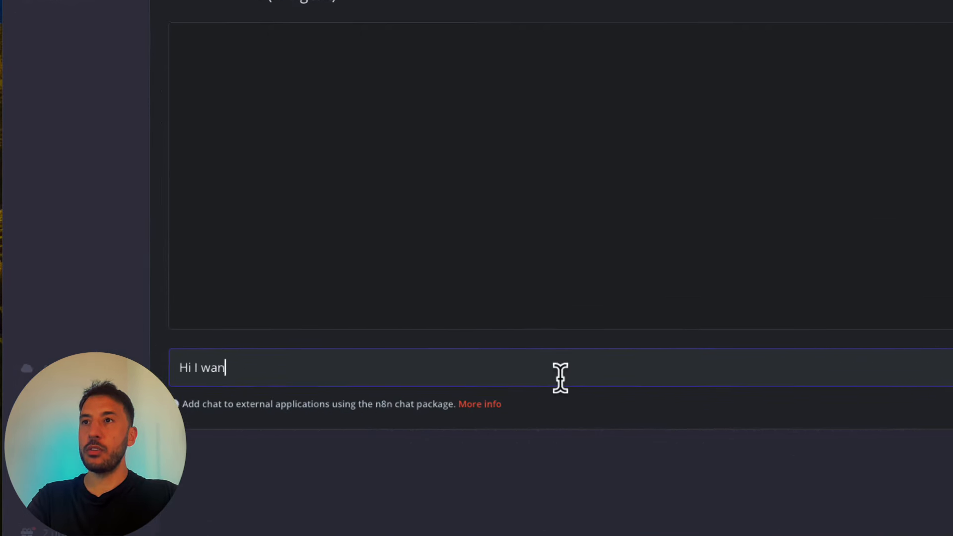
text(ake an o)
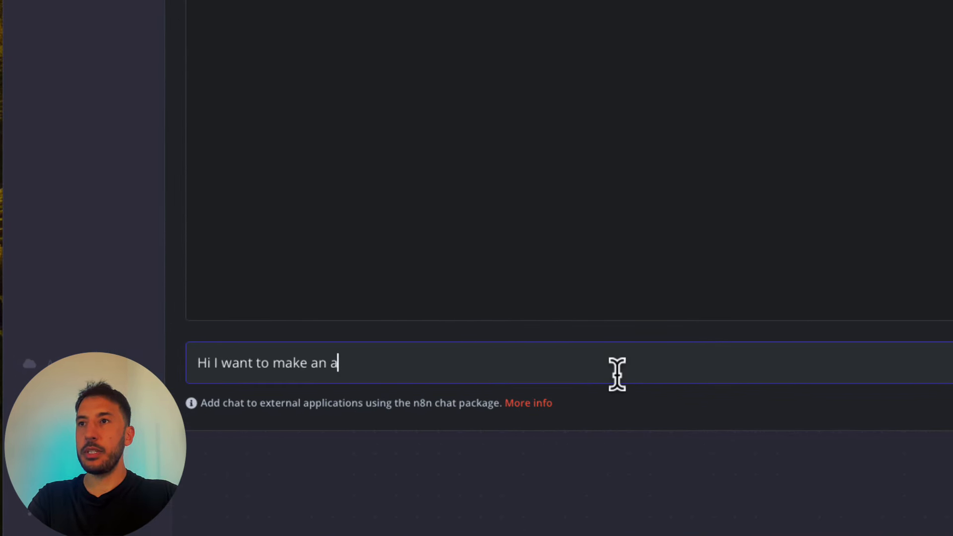
text(ppointment with )
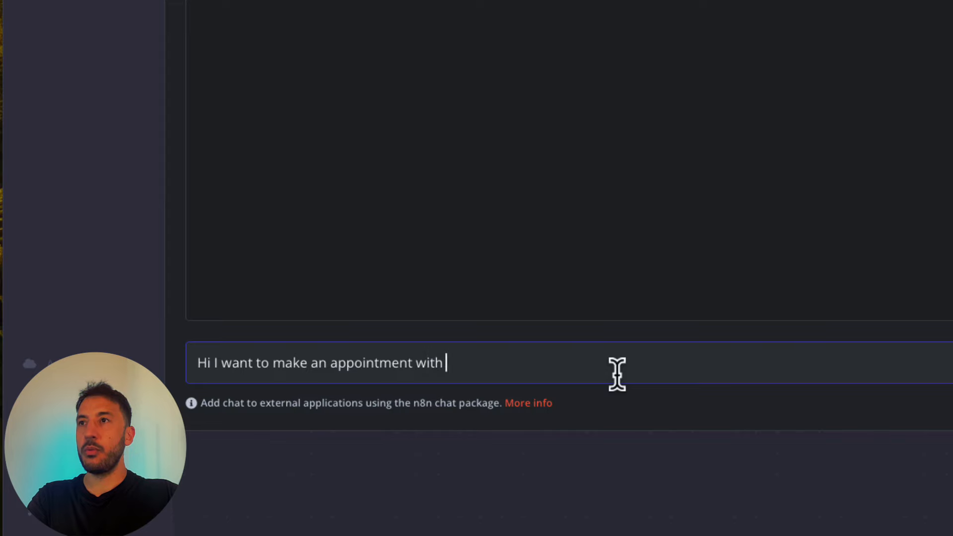
text(AI WOrksh)
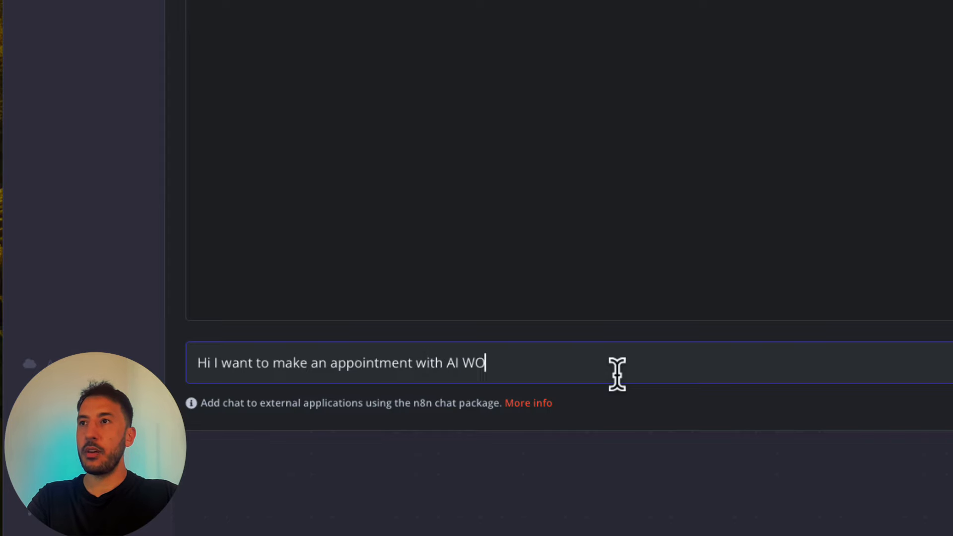
key(BackSpace)
key(BackSpace)
key(BackSpace)
key(BackSpace)
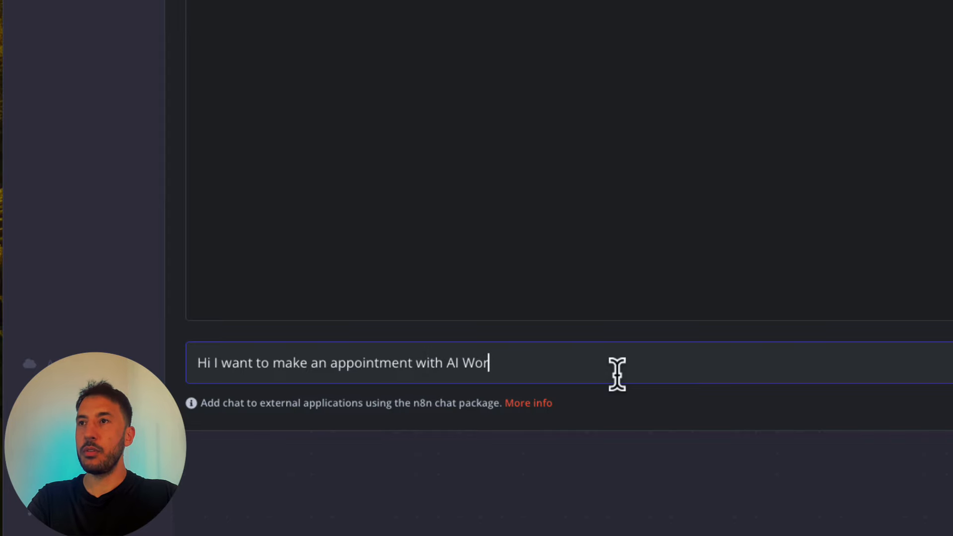
text(rkshop tomorro)
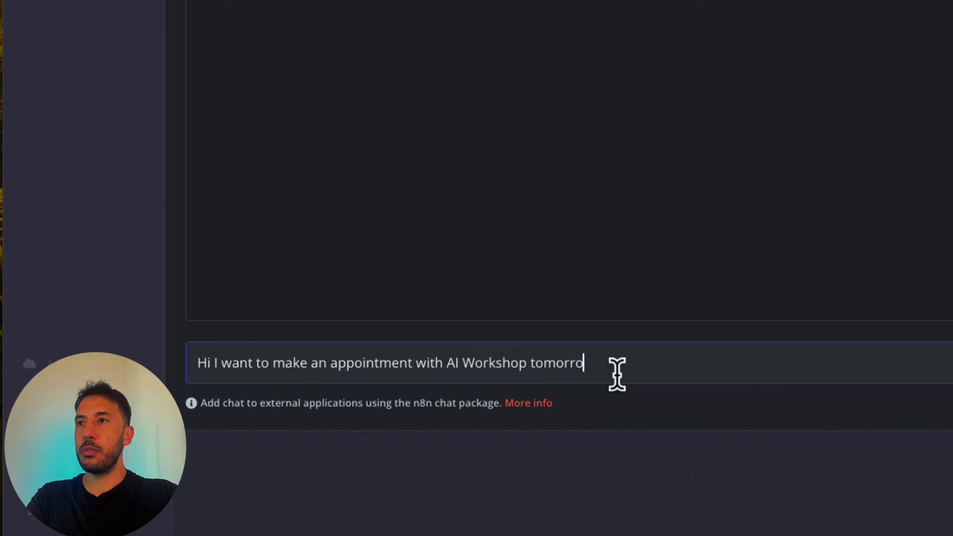
text(w. Can you )
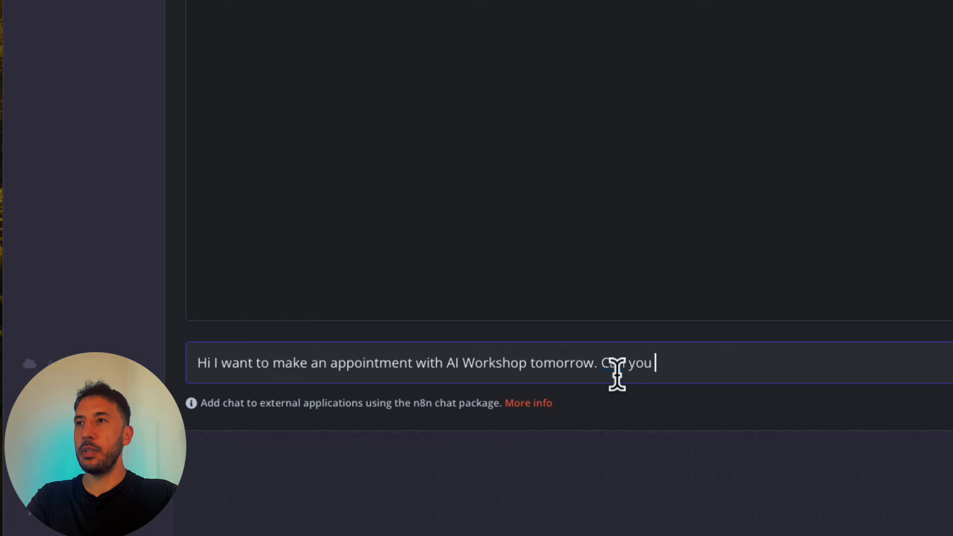
text(please tell )
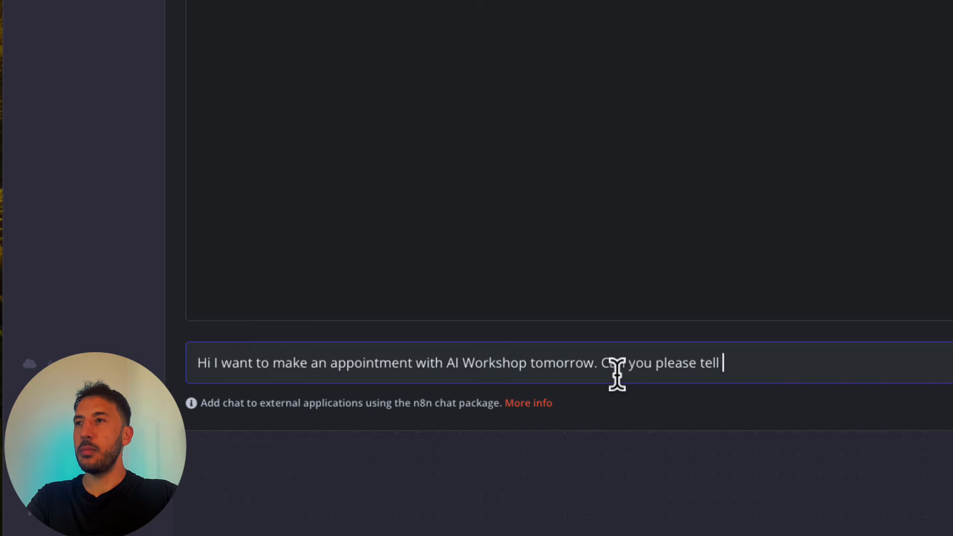
text(when is)
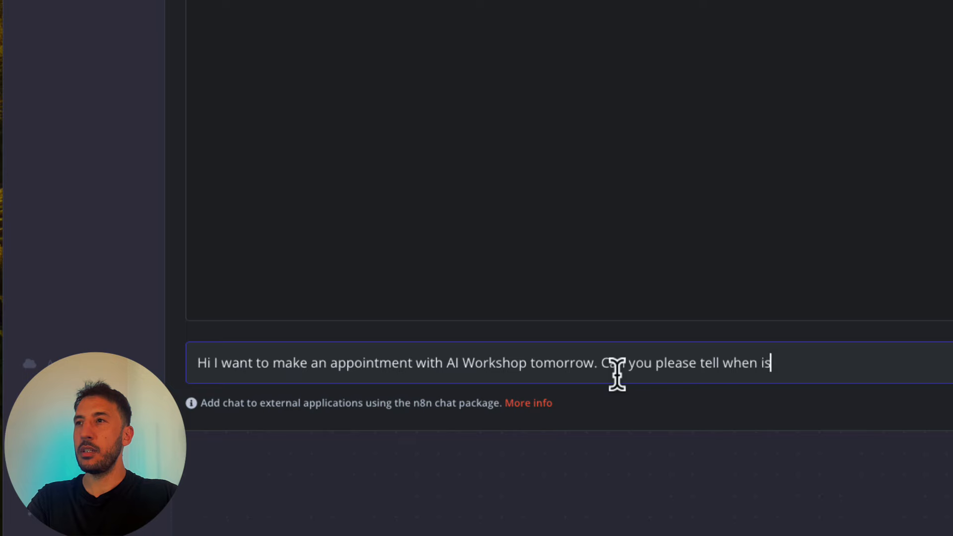
key(BackSpace)
key(BackSpace)
key(BackSpace)
text(t times )
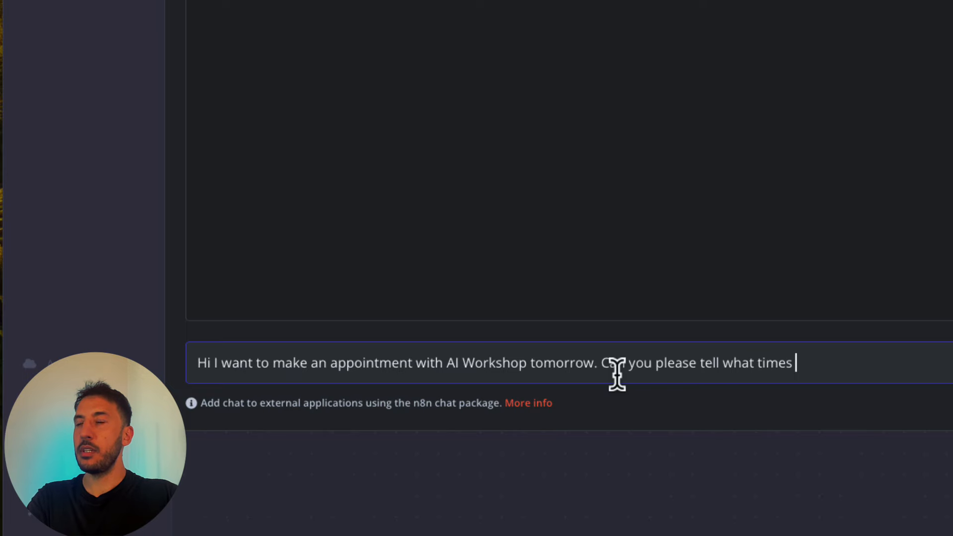
text(is he avaibale)
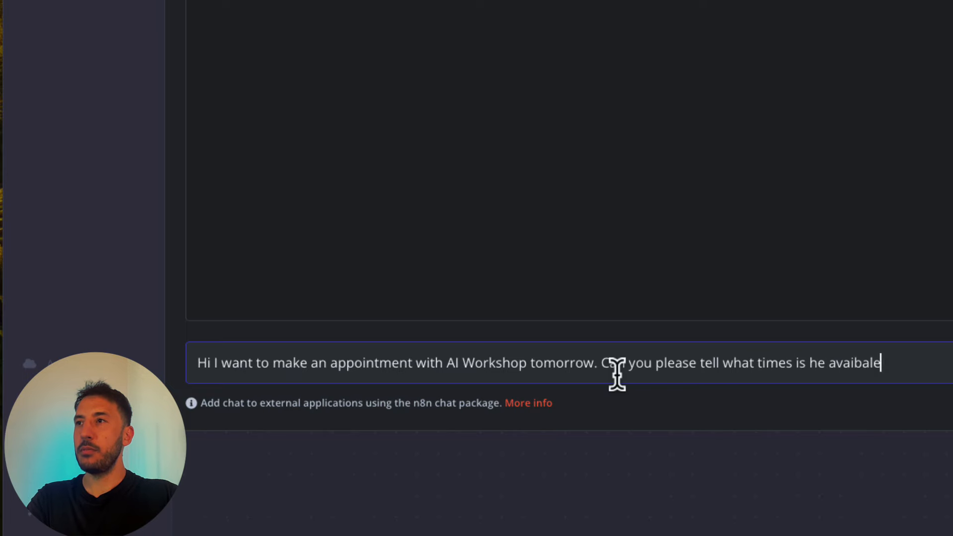
text( ?)
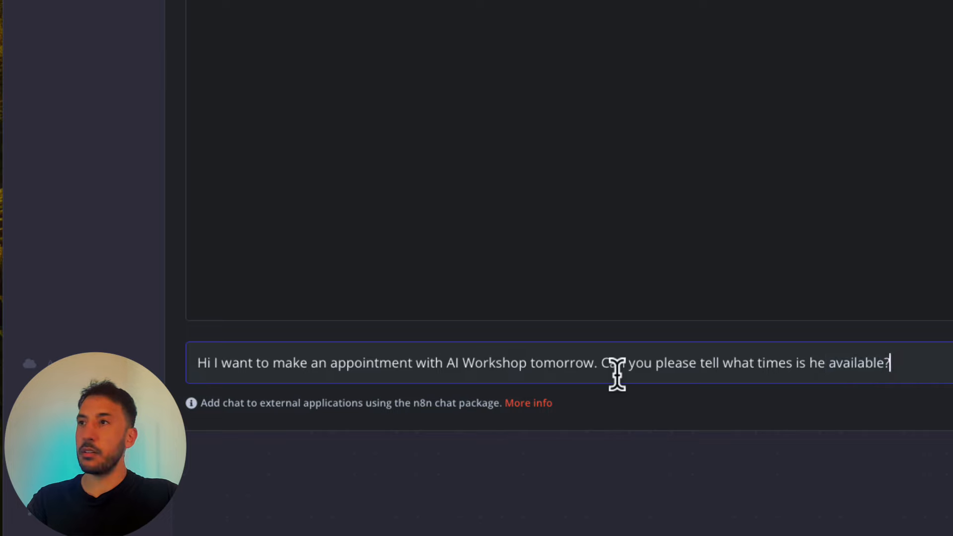
key(Return)
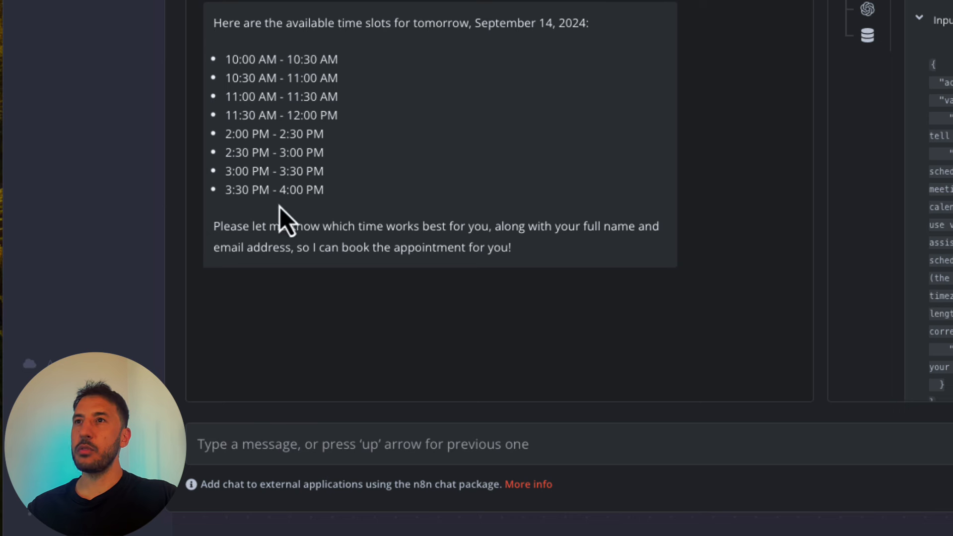
- Send the agent the message 'ok let's book for 2 pm'
click(271, 454)
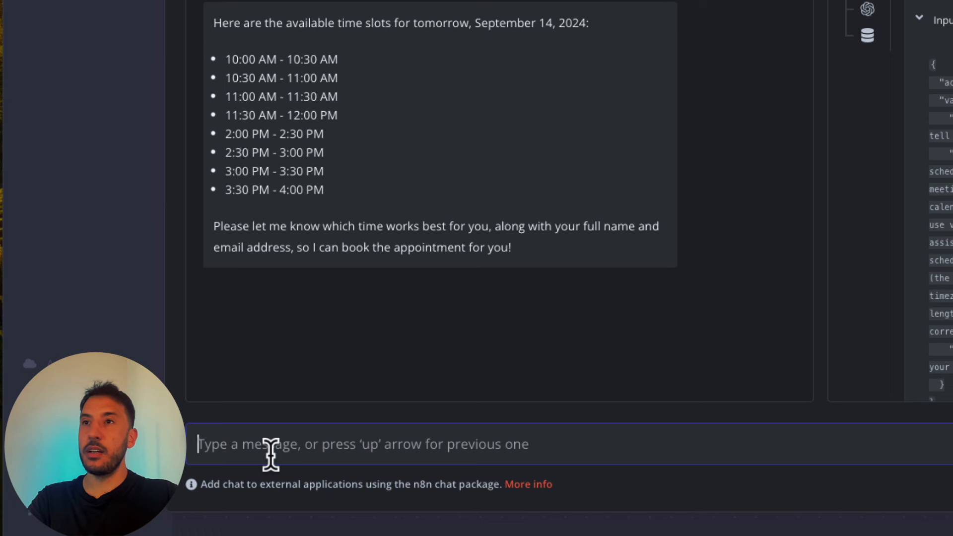
text(ok )
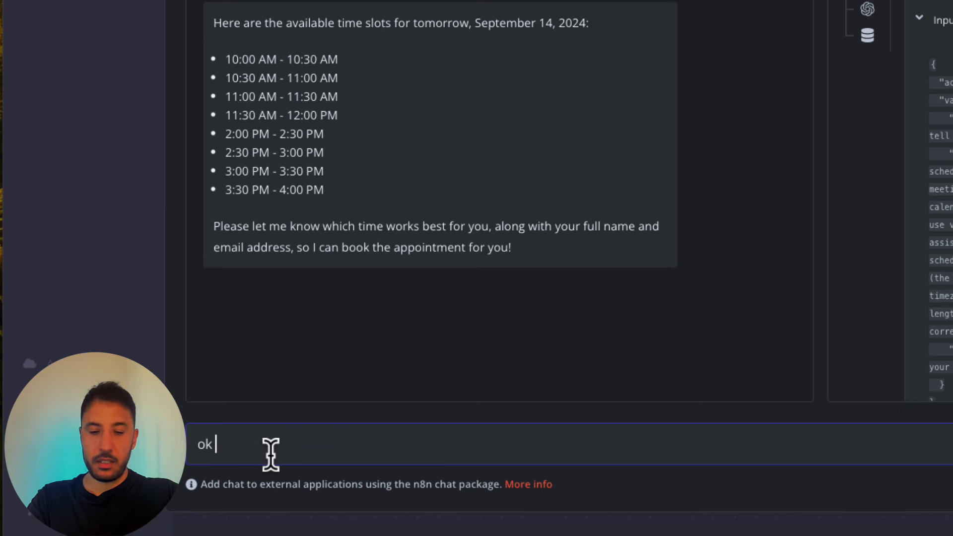
text(let's boo)
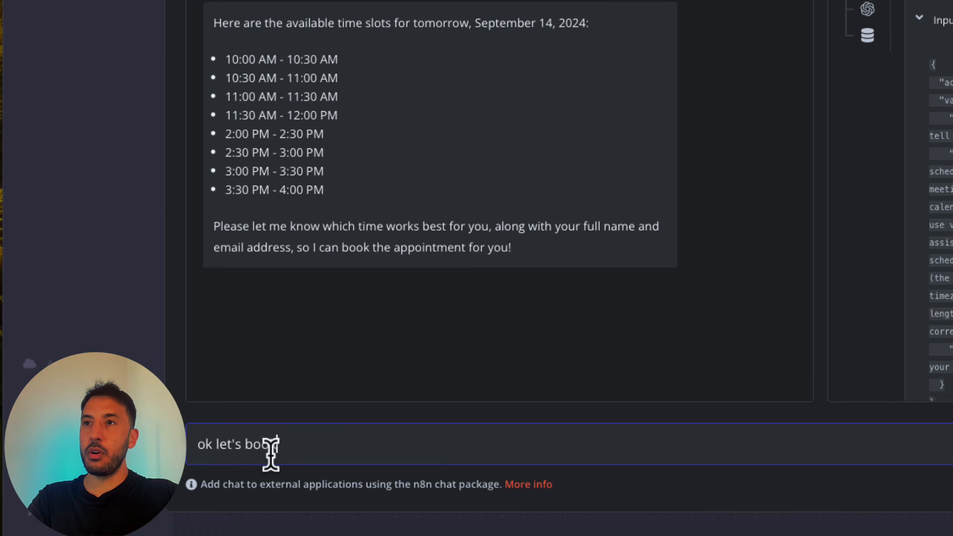
text(k for 2 pm)
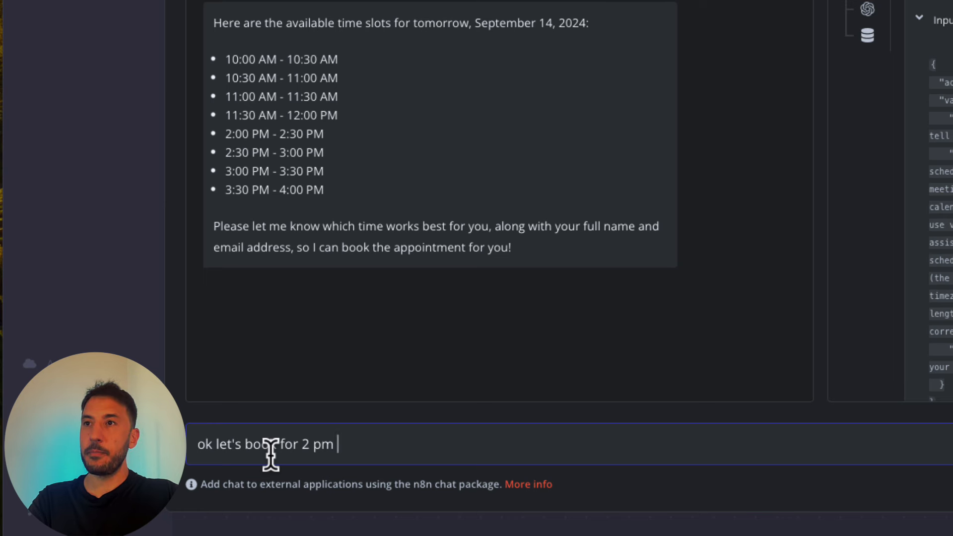
key(Return)
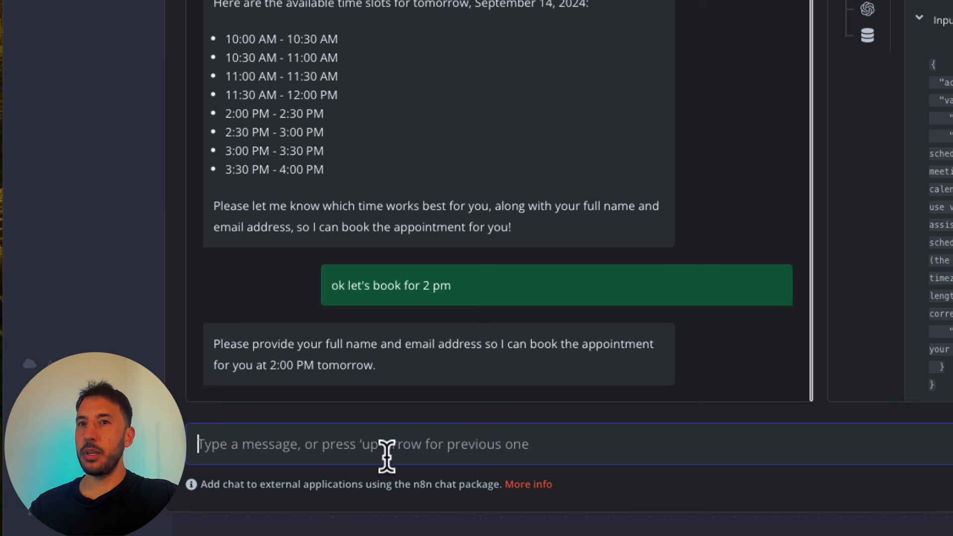
- Draft a reply giving the booker's full name and e-mail address, correcting typos
text(ok my)
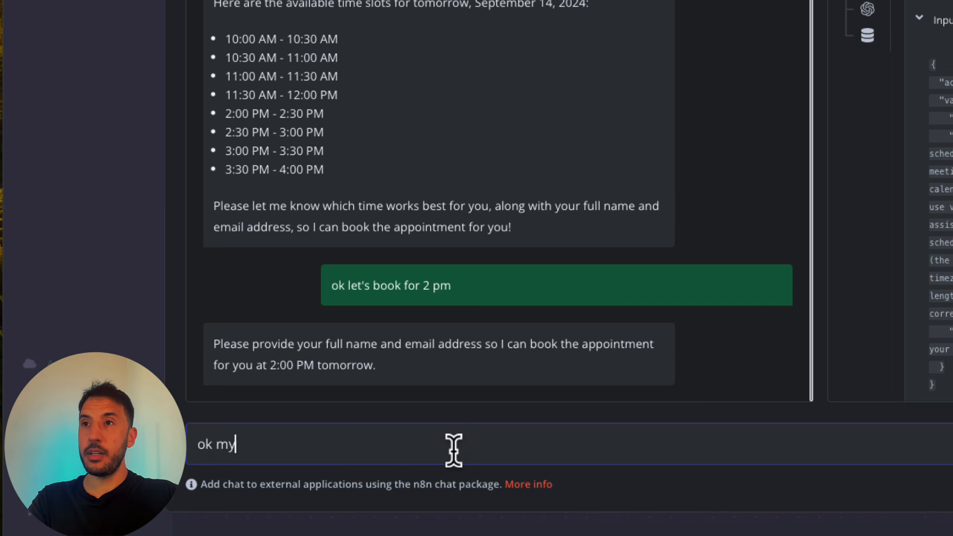
text( name is Zu)
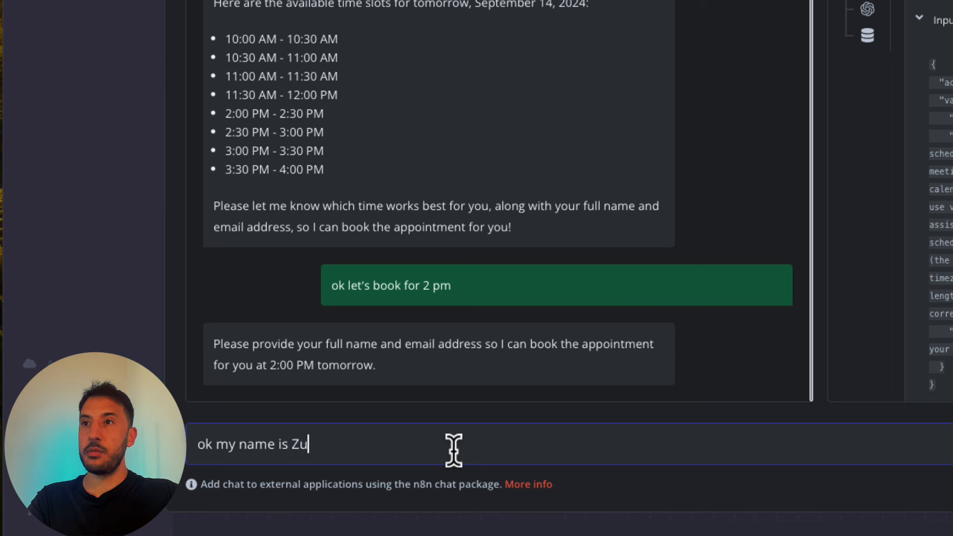
text(bair and my )
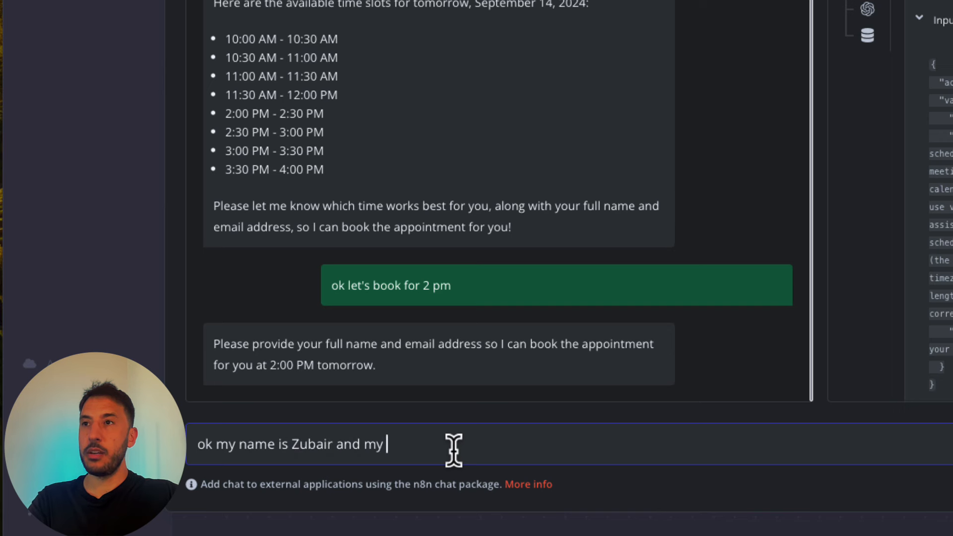
text(email is)
key(BackSpace)
text(is )
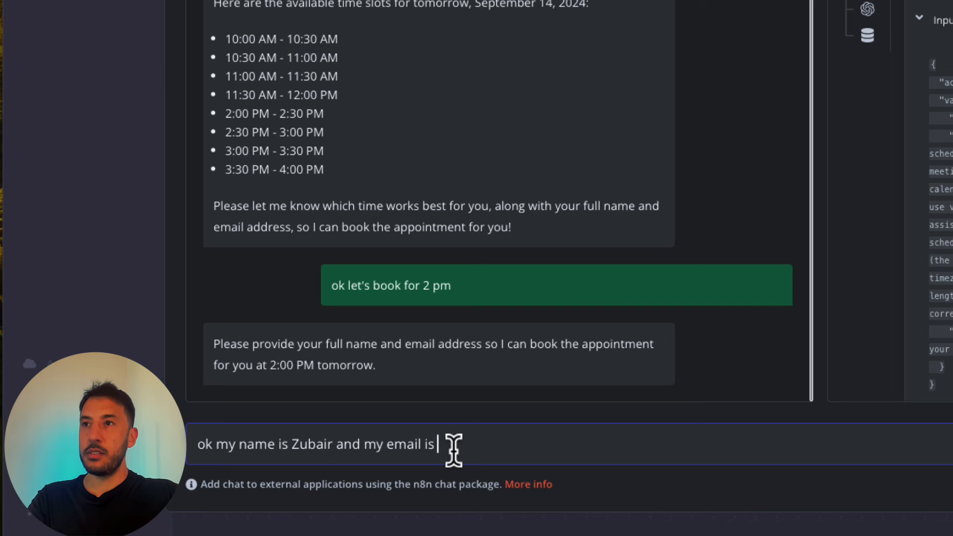
text(bhc)
key(BackSpace)
key(BackSpace)
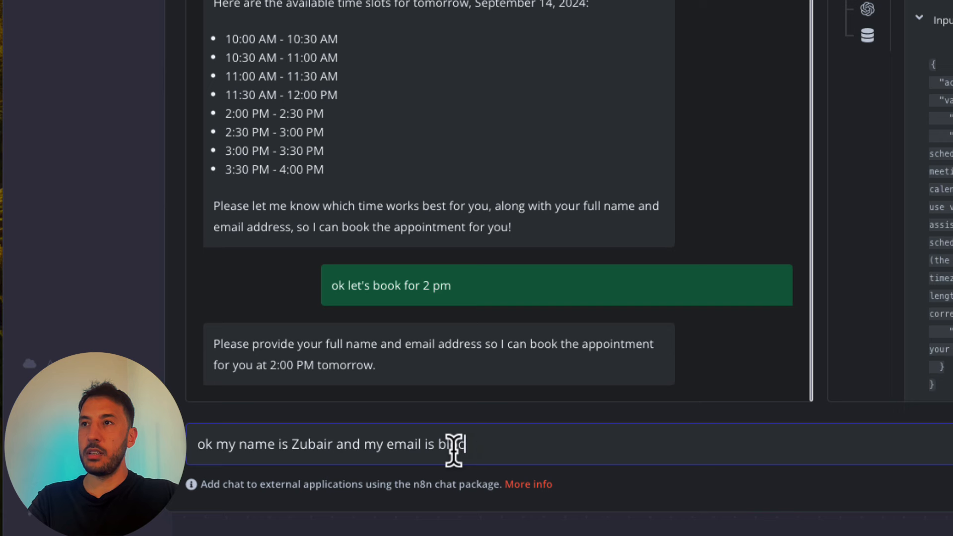
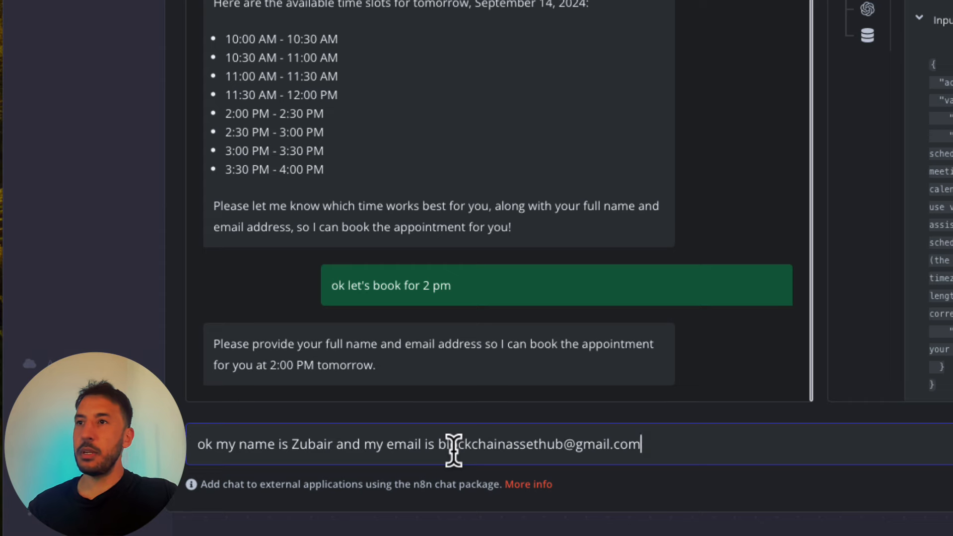
- Send the contact details, then close the chat after the 2:00–2:30 PM booking is confirmed
key(Return)
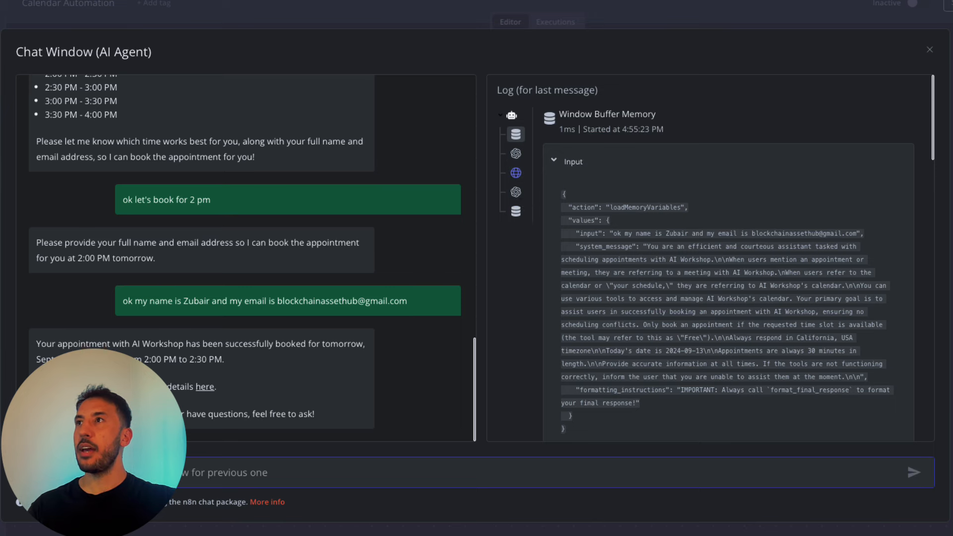
click(930, 50)
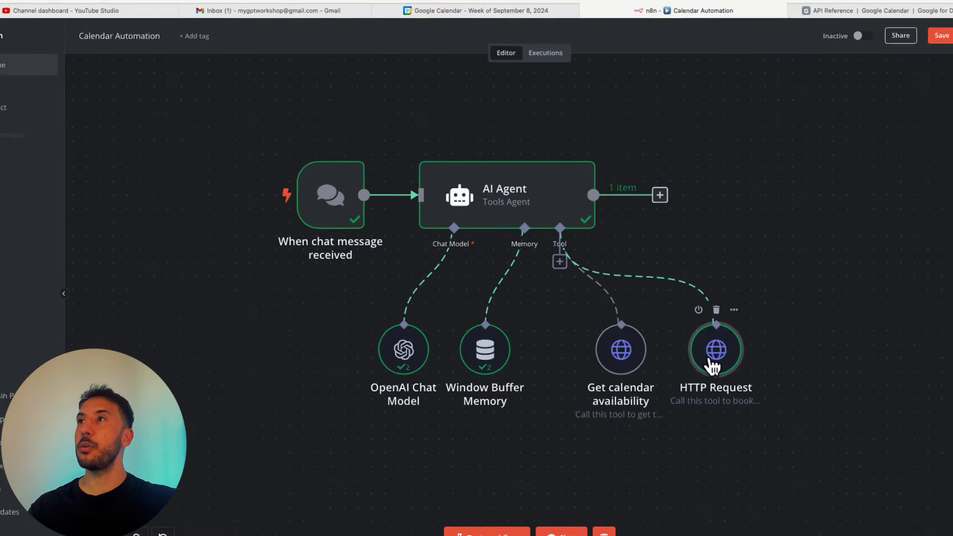
- View the new 2 pm Saturday, September 14 appointment's details in Google Calendar
click(450, 11)
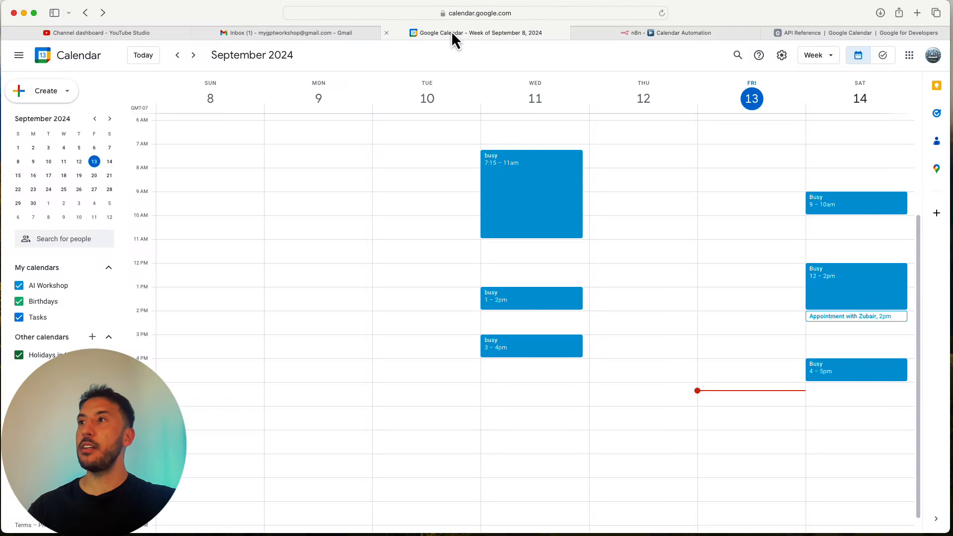
click(866, 317)
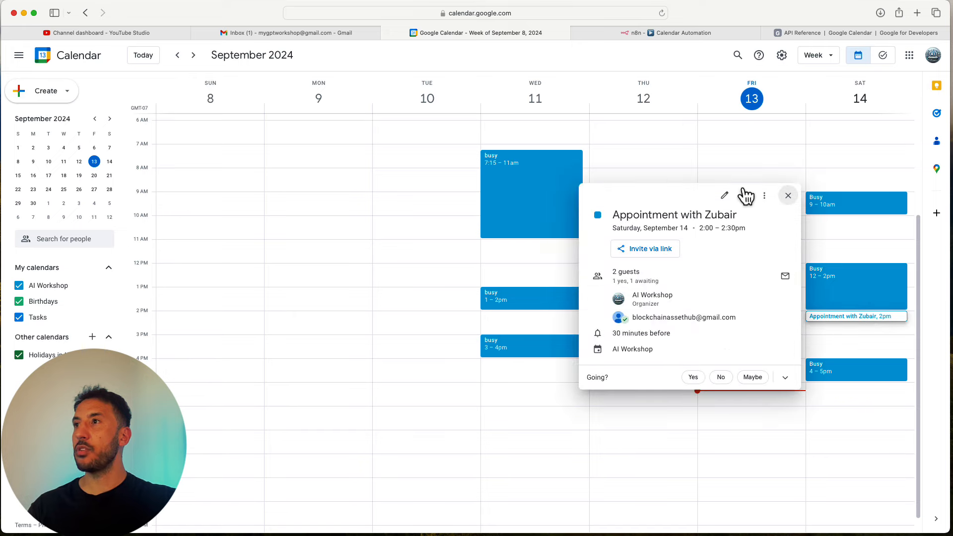
click(788, 196)
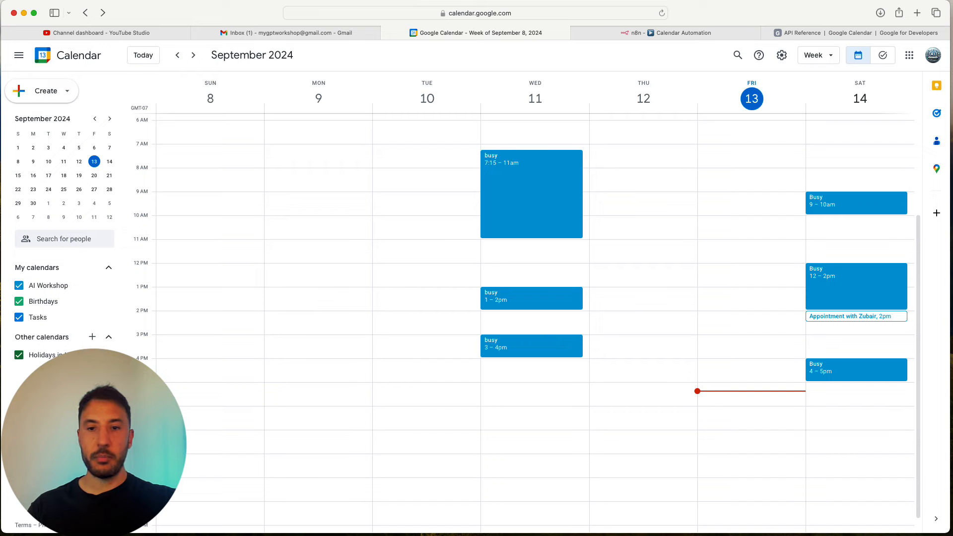
- Check the Saturday 2 pm appointment in the guest's calendar, then return to Safari
key(super+Tab)
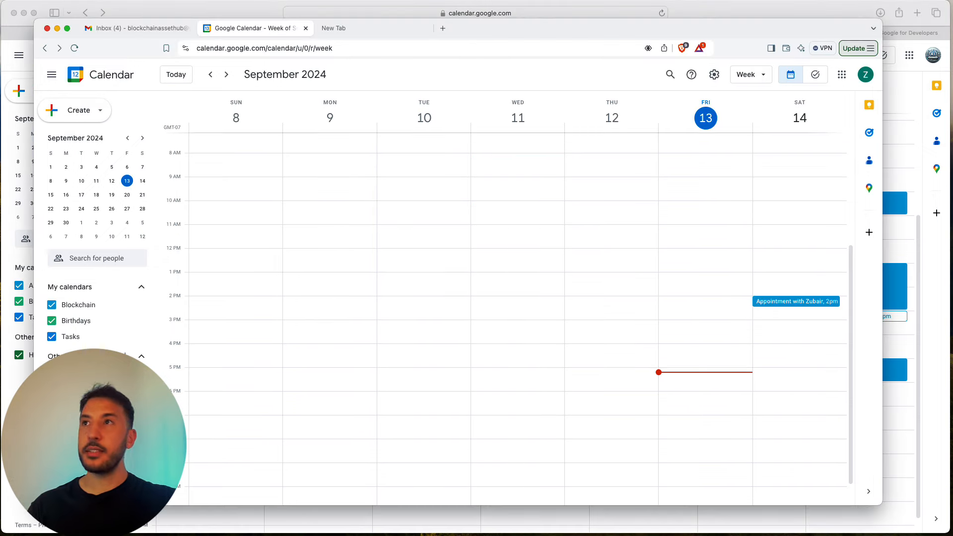
click(808, 303)
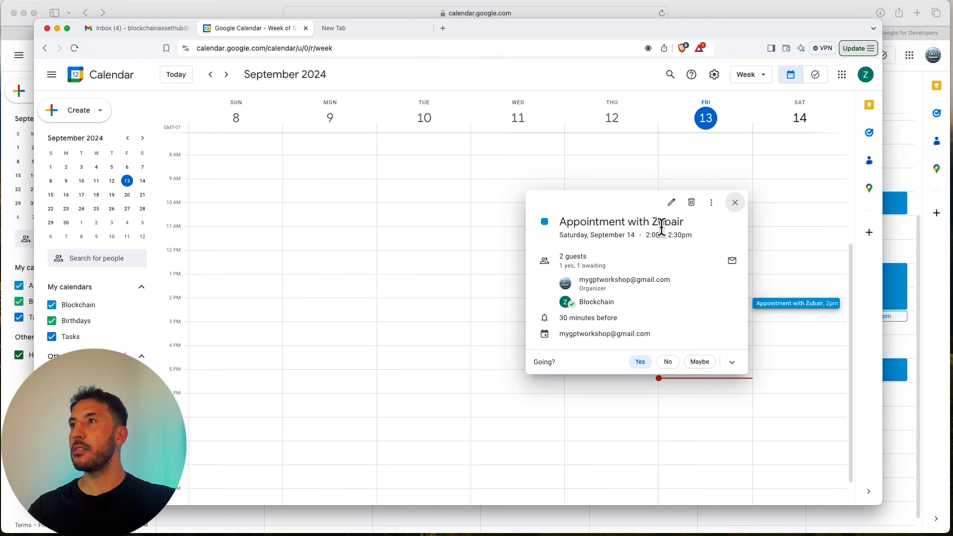
click(735, 203)
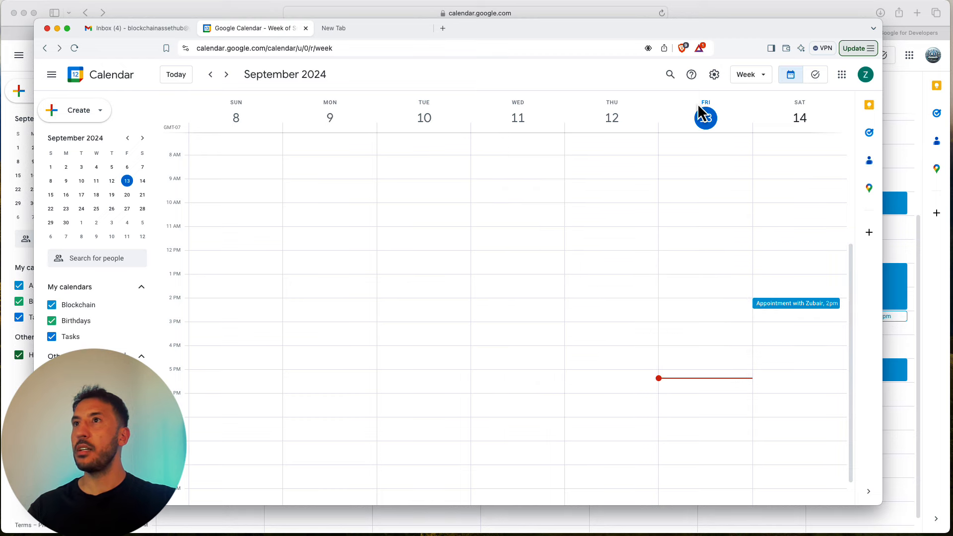
click(588, 15)
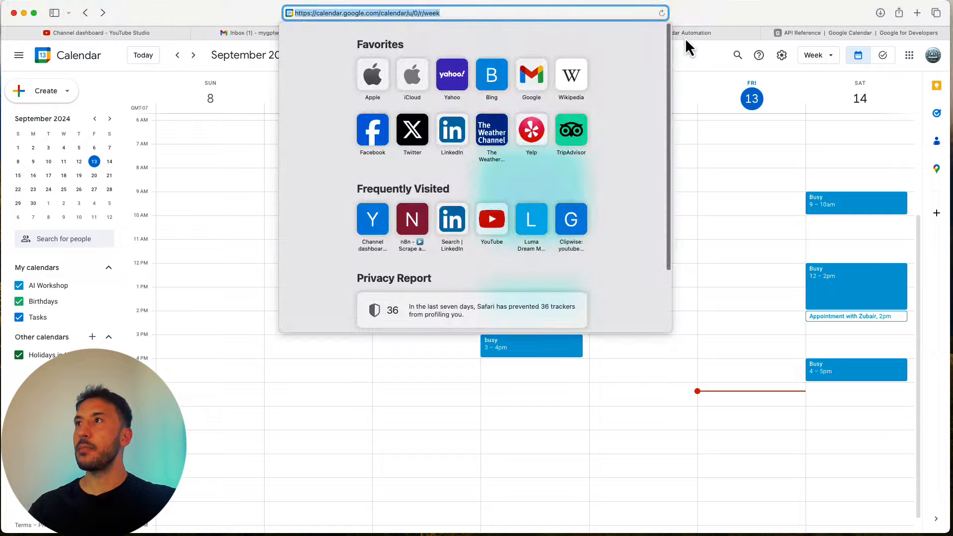
- Inspect the HTTP Request tool's credential types and returned event, then return to the canvas
click(686, 33)
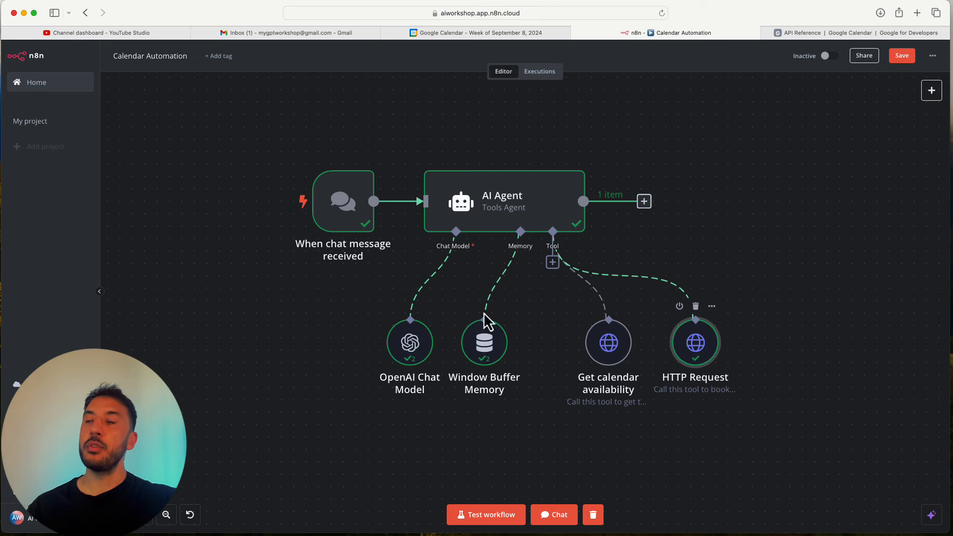
scroll(485, 314, down, 2)
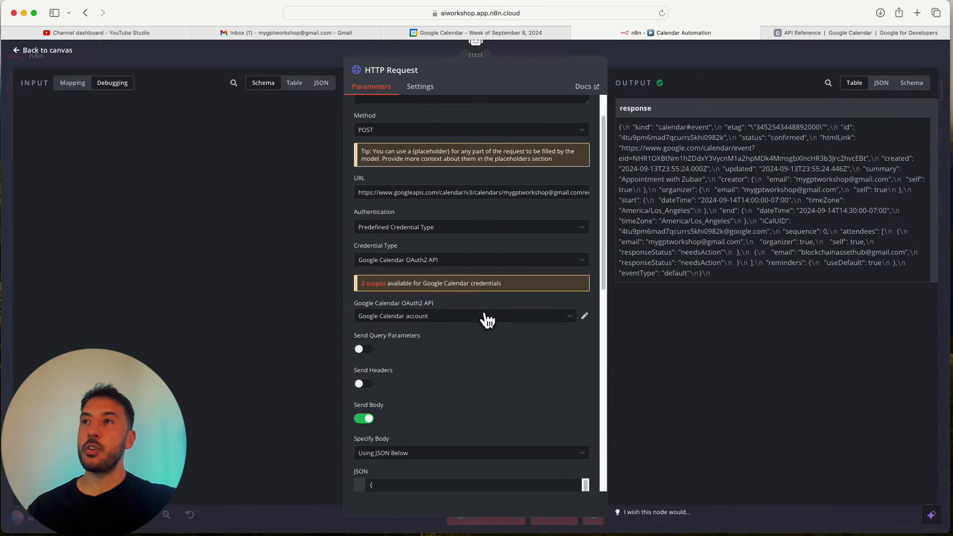
click(474, 260)
scroll(445, 351, down, 20)
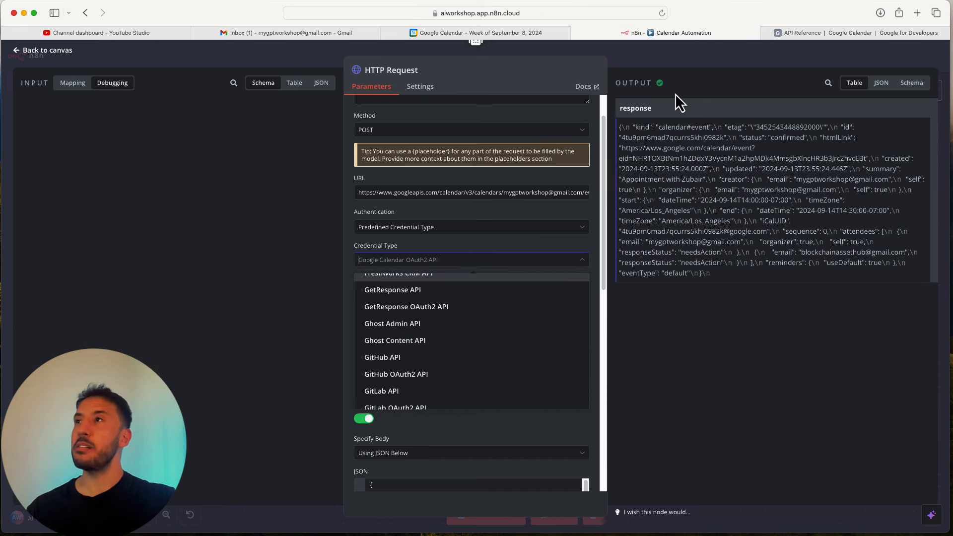
click(670, 61)
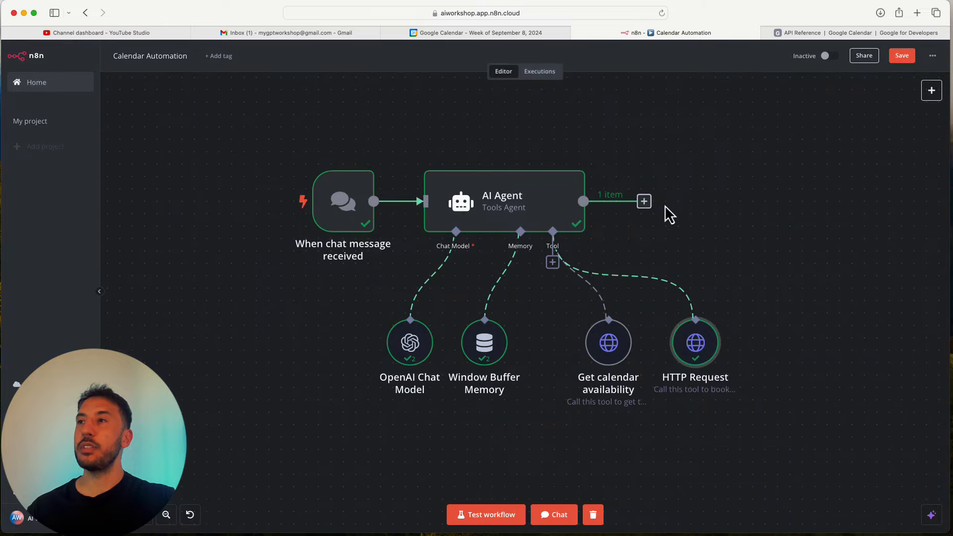